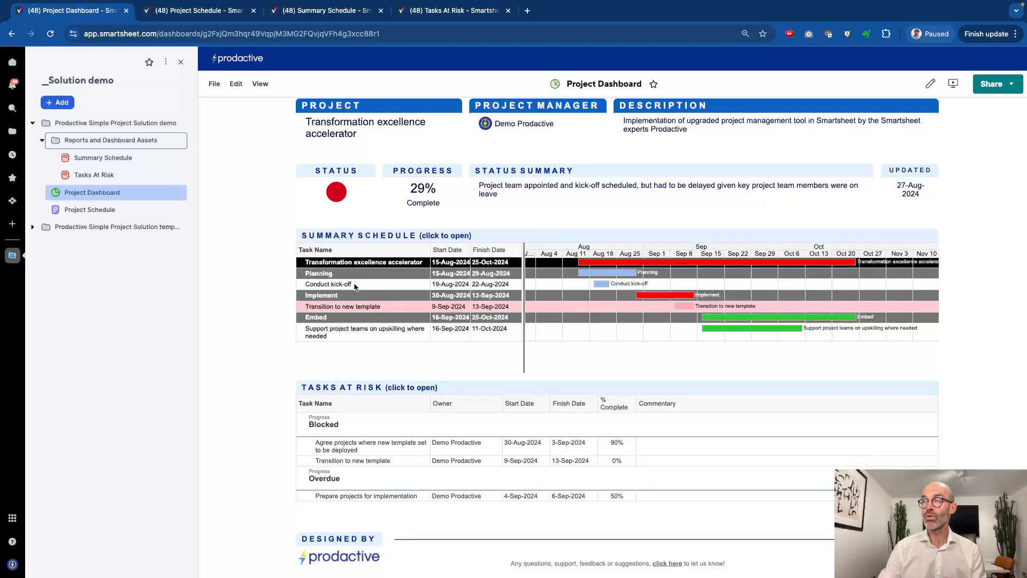
# Open the Project Schedule sheet, view its full Gantt chart, then bring back the Sheet Summary details
pyautogui.scroll(-1, 277, 320)
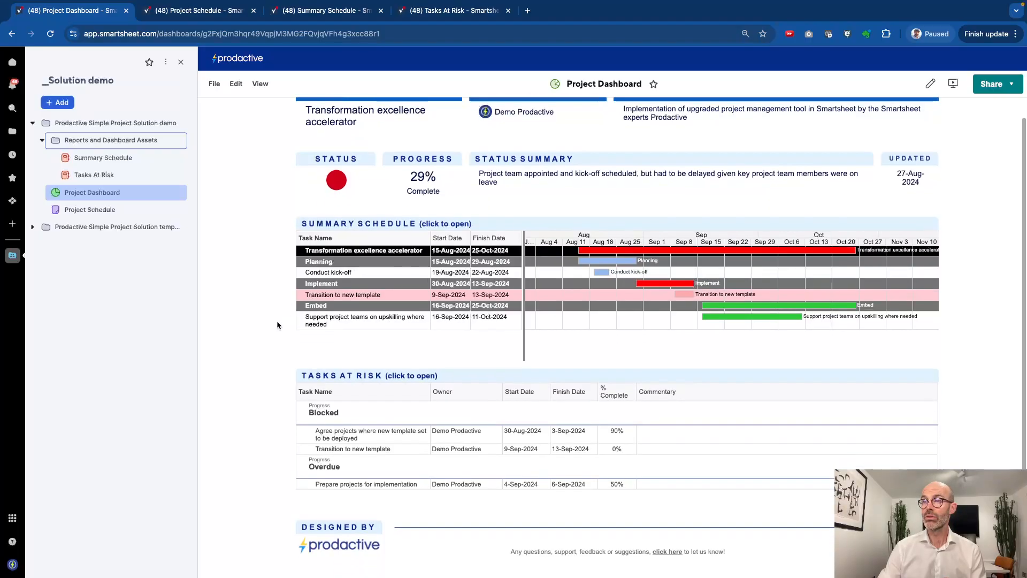
pyautogui.scroll(2, 318, 401)
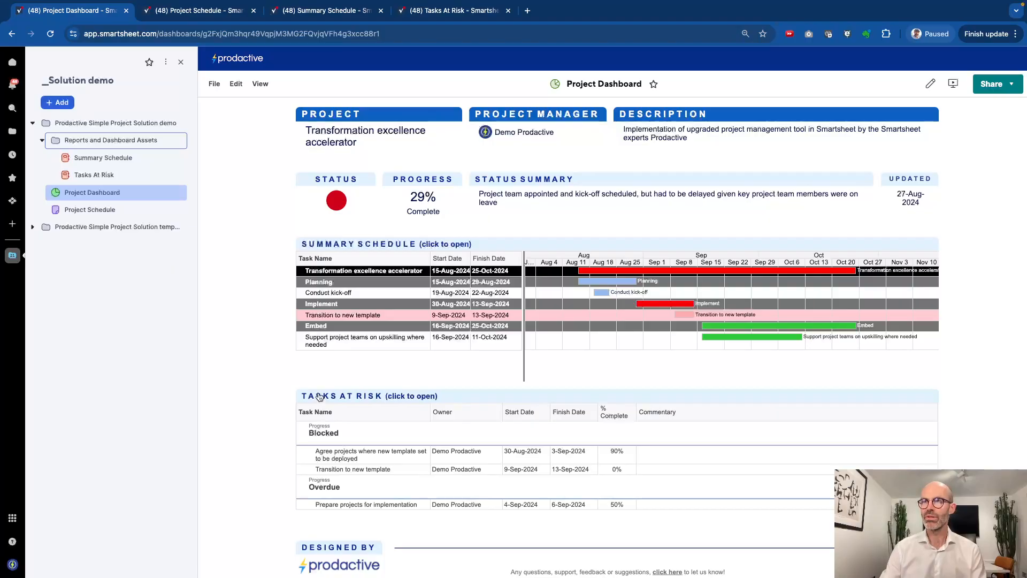
pyautogui.click(198, 12)
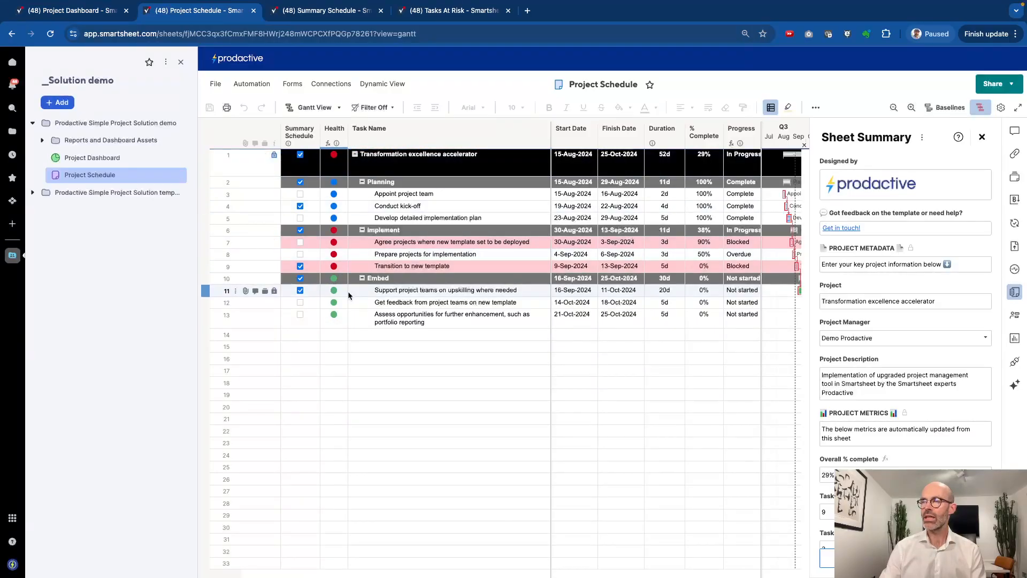
pyautogui.click(982, 138)
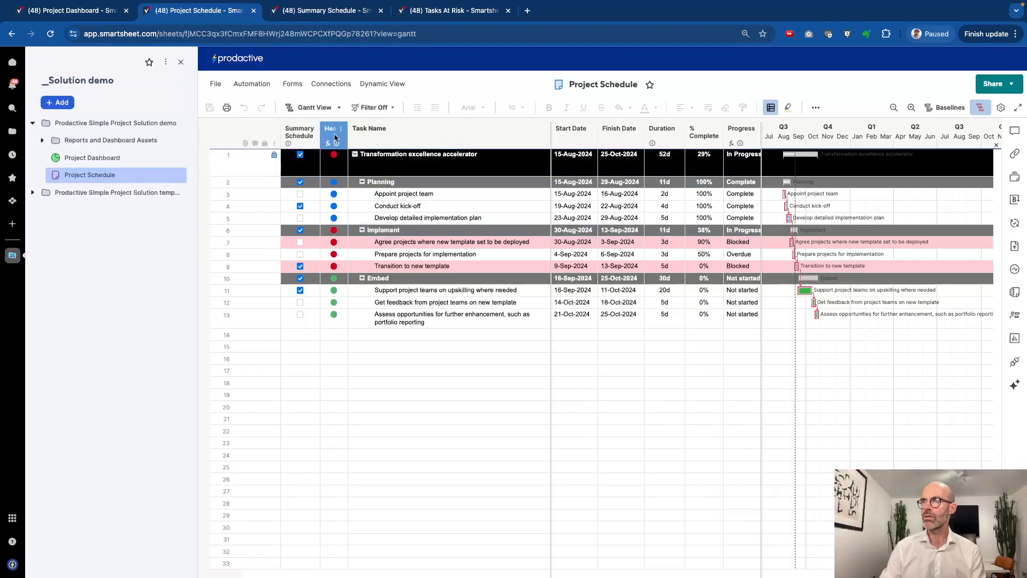
pyautogui.hscroll(5, 595, 278)
pyautogui.hscroll(-5, 596, 279)
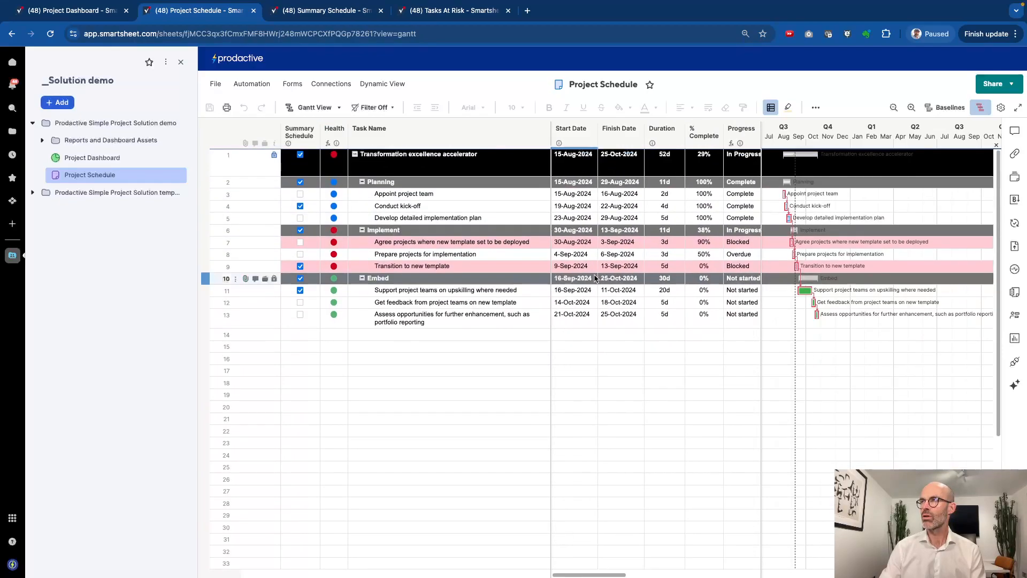
pyautogui.click(1014, 295)
pyautogui.scroll(-3, 850, 290)
pyautogui.scroll(-2, 851, 290)
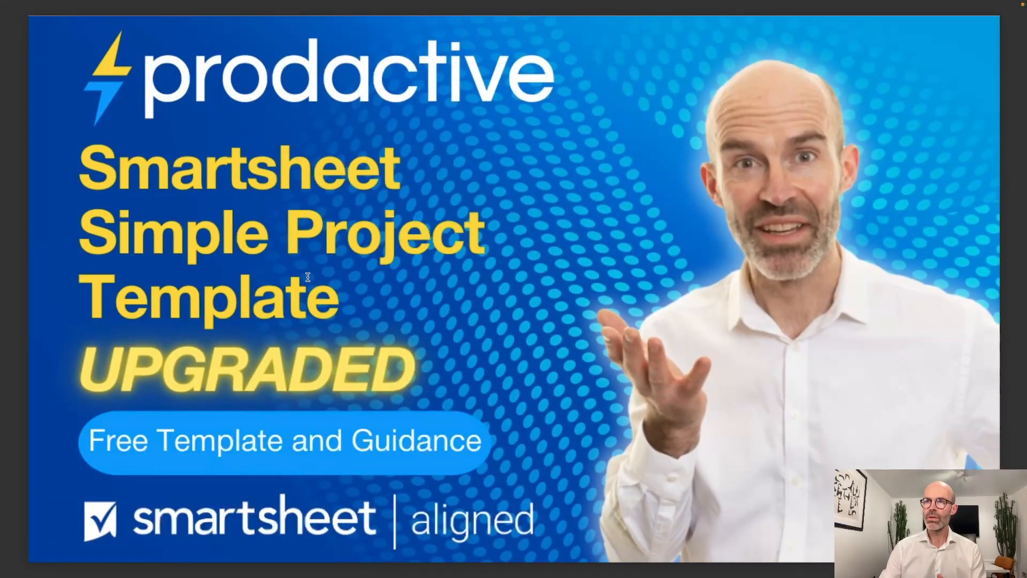
# Scroll through guidance PDF pages 2–4, then return to the browser's Project Dashboard
pyautogui.scroll(-3, 365, 417)
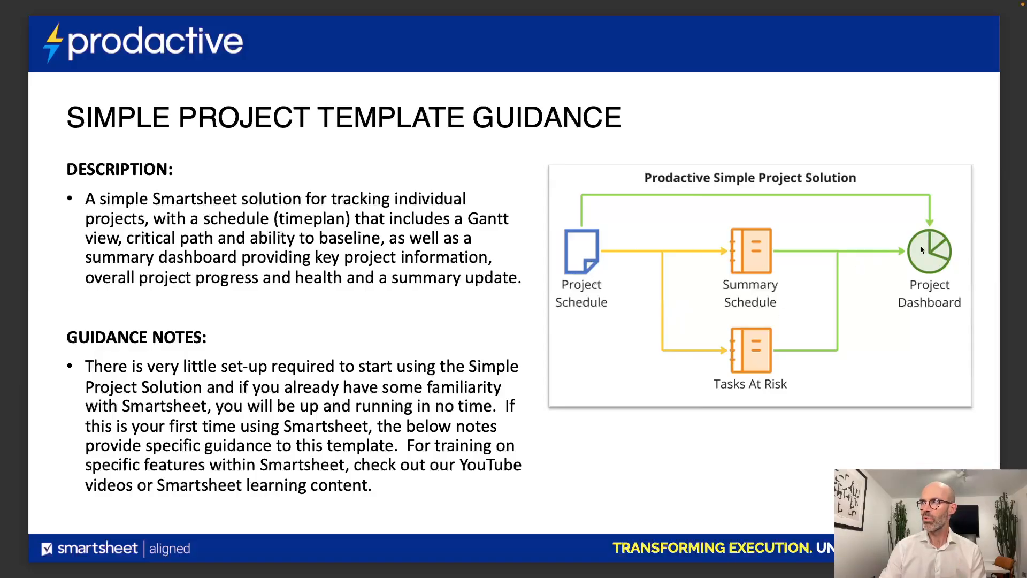
pyautogui.scroll(-5, 392, 348)
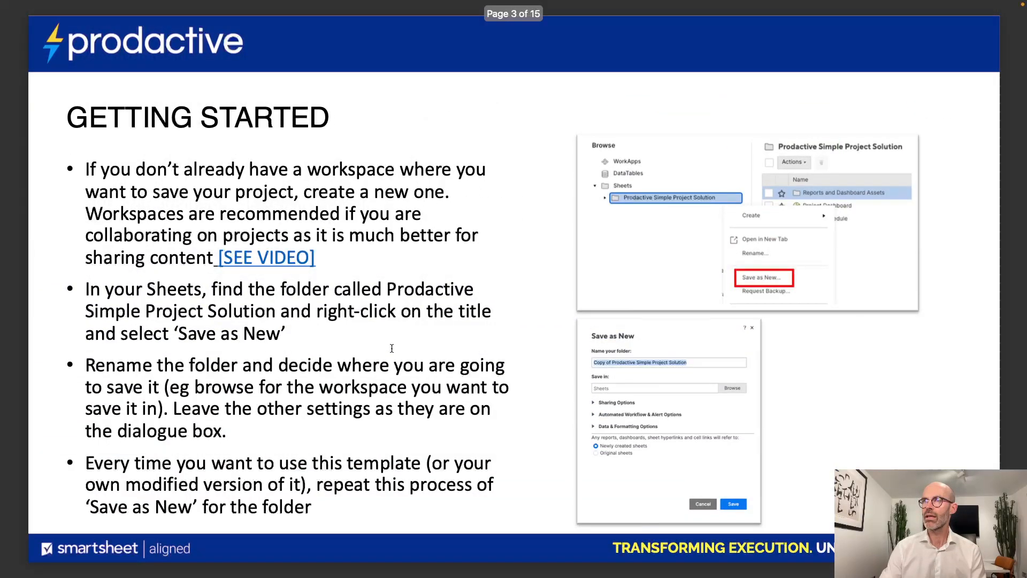
pyautogui.scroll(-1, 391, 348)
pyautogui.scroll(-5, 391, 349)
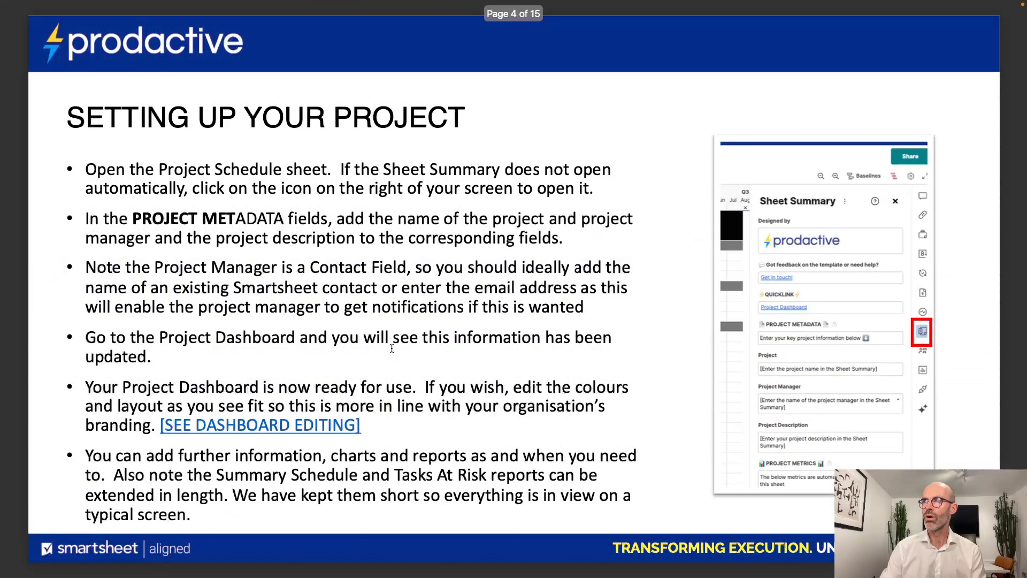
pyautogui.scroll(5, 391, 348)
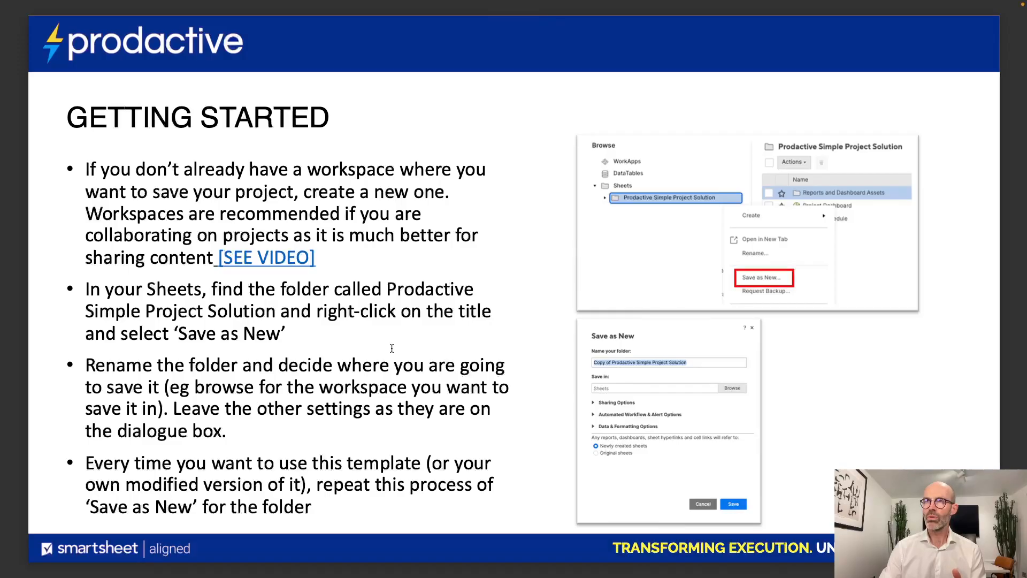
pyautogui.hotkey('ctrl', 'Right')
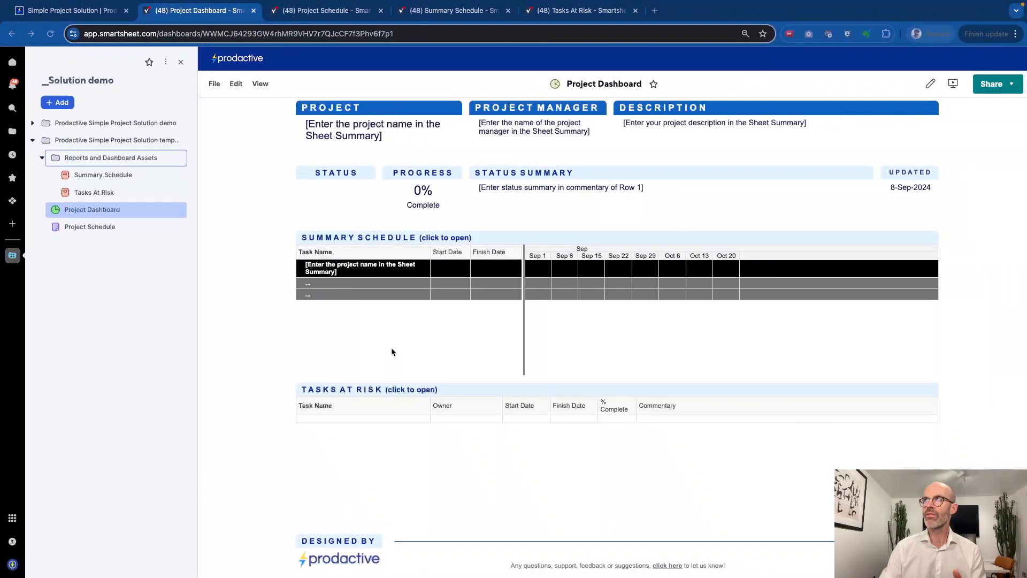
# Go to the Simple Project Solution page and scroll to the interactive dashboard preview showing 13% complete
pyautogui.click(94, 17)
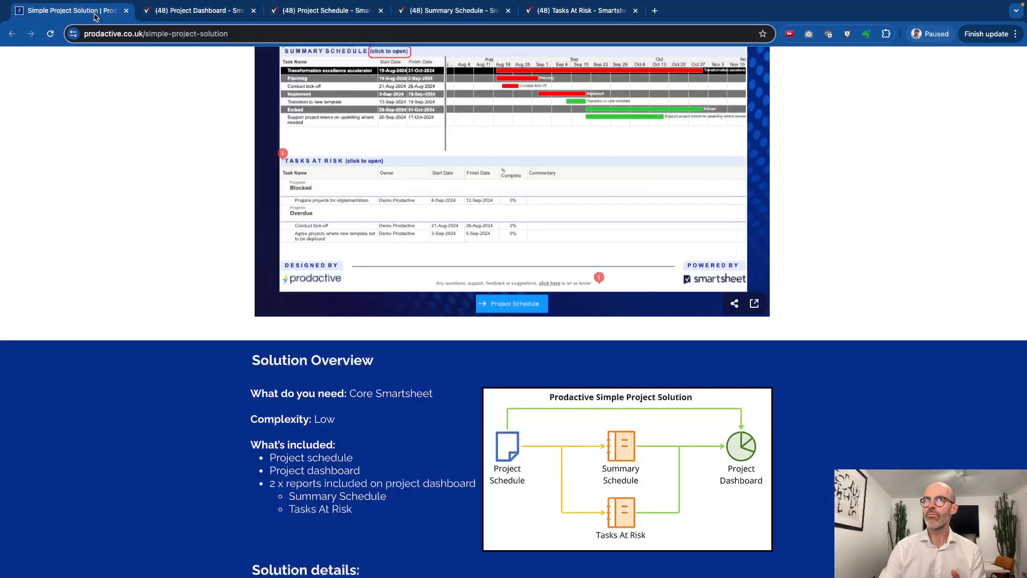
pyautogui.scroll(5, 240, 250)
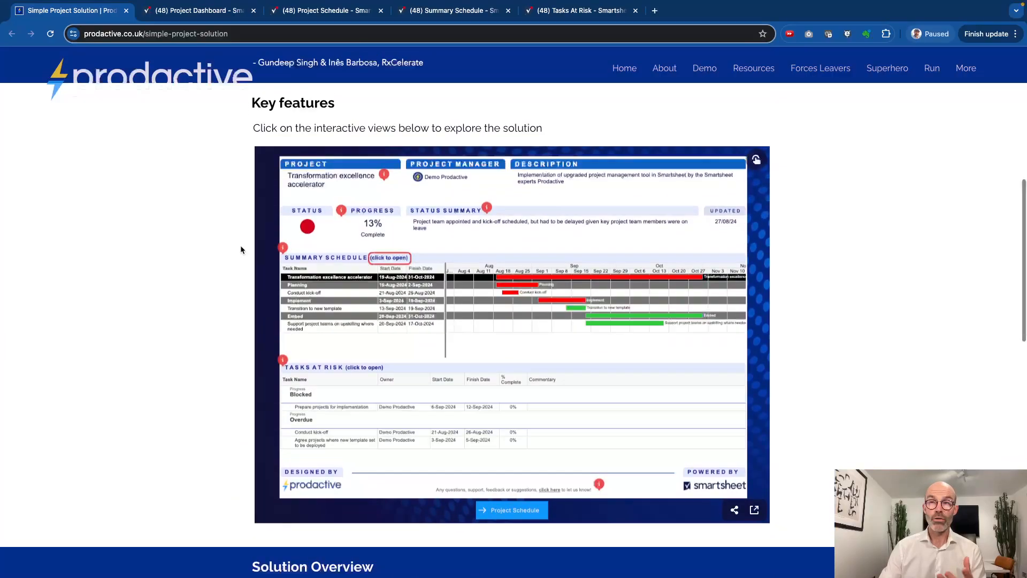
pyautogui.scroll(6, 241, 250)
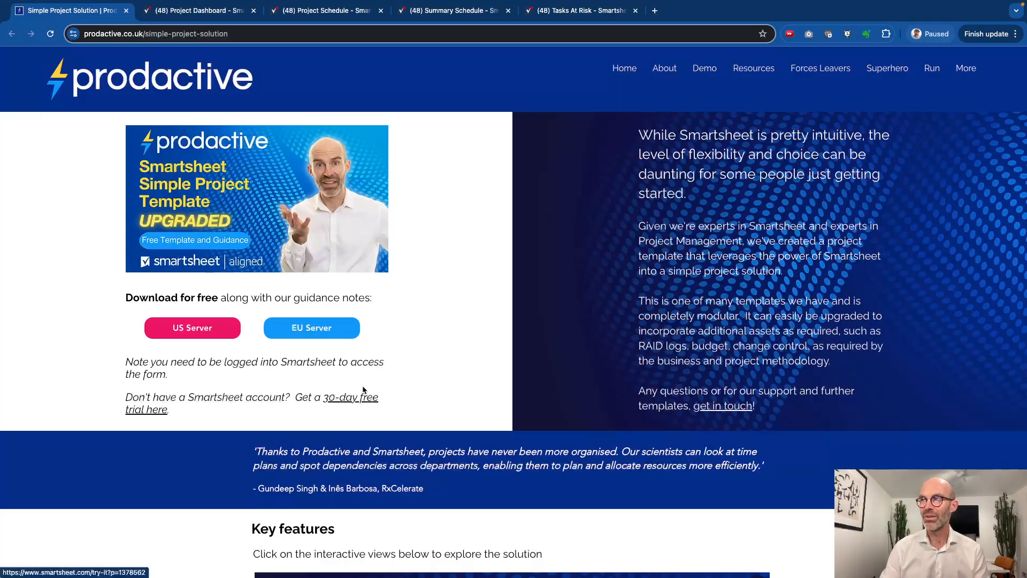
pyautogui.scroll(-8, 466, 381)
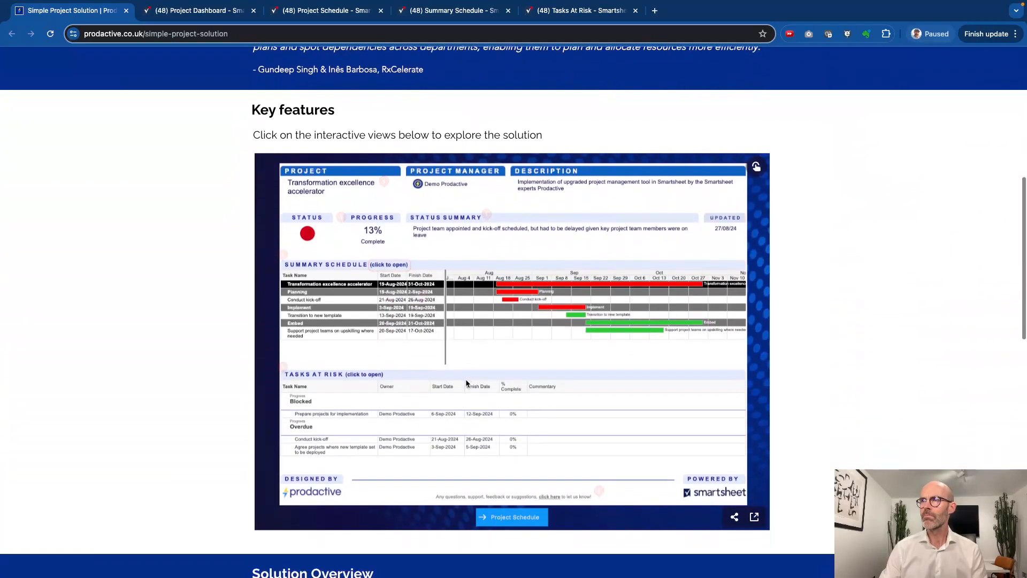
pyautogui.scroll(3, 465, 373)
pyautogui.scroll(1, 464, 373)
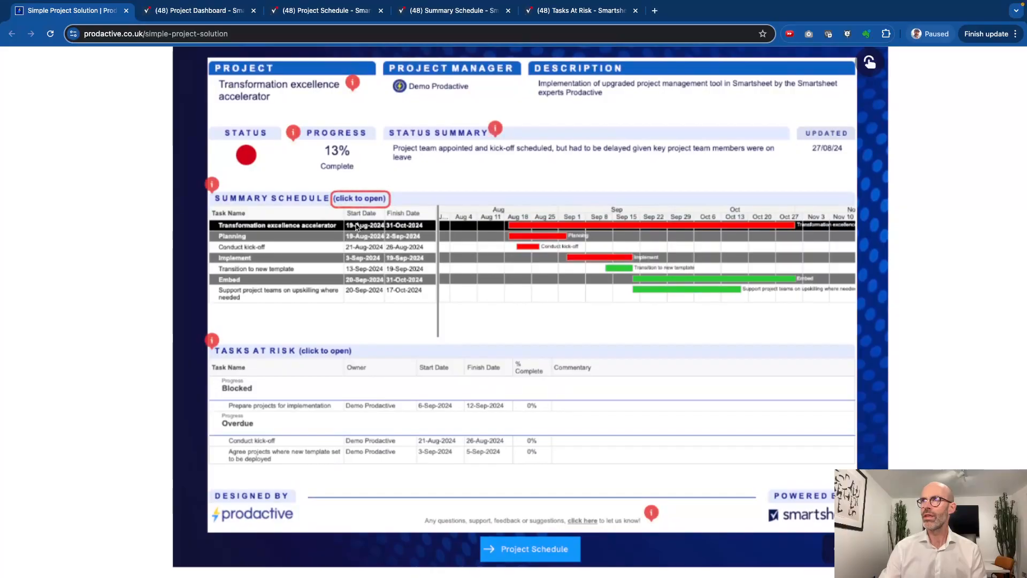
# Read the dashboard preview's info notes, then advance the demo to the Project Schedule preview
pyautogui.moveTo(351, 86)
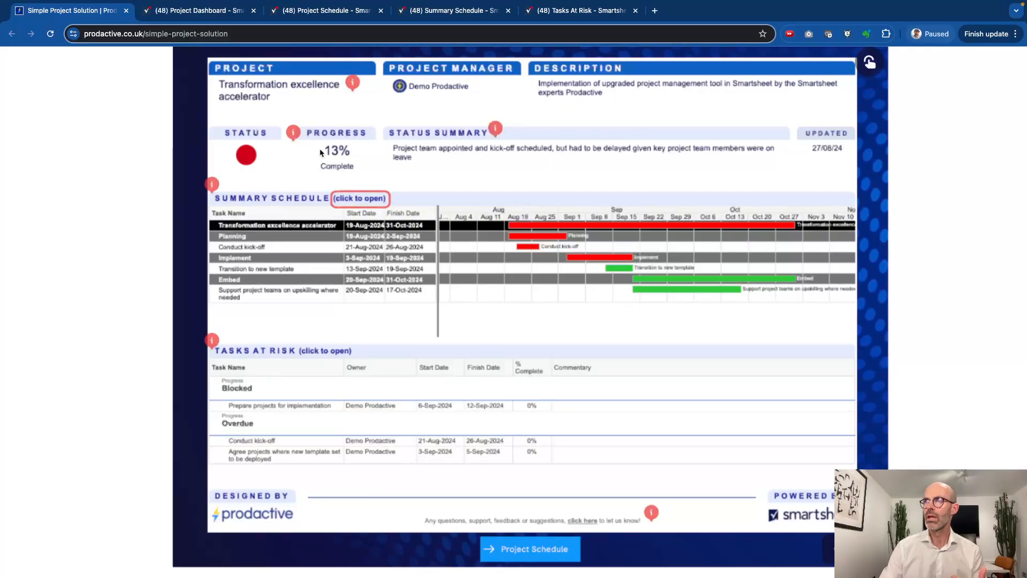
pyautogui.moveTo(292, 140)
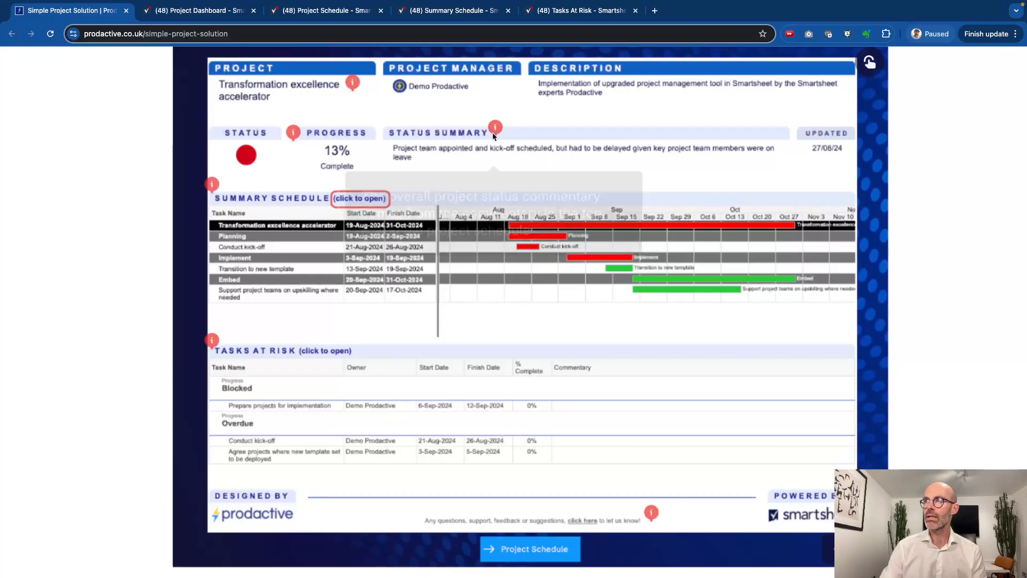
pyautogui.moveTo(494, 129)
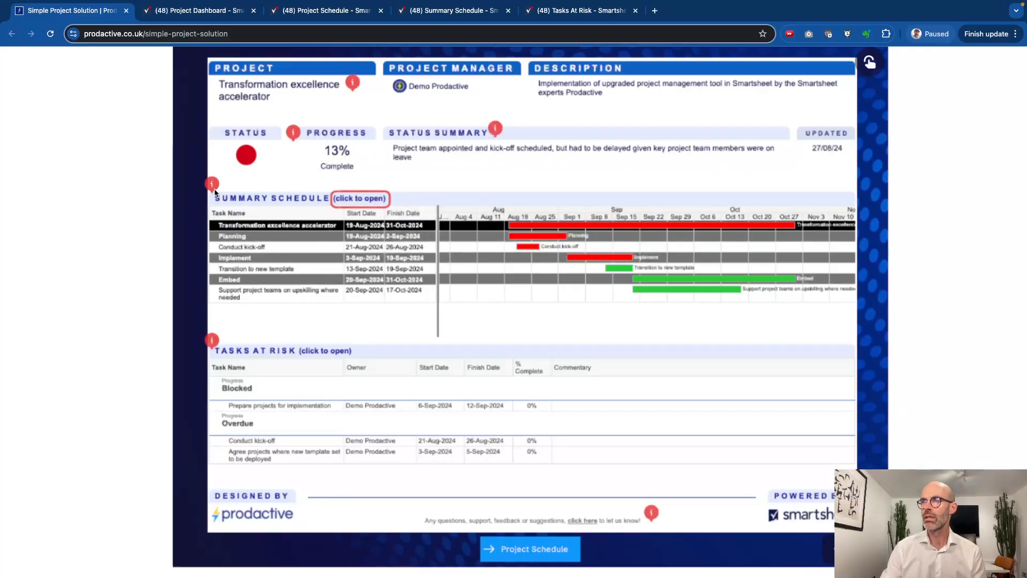
pyautogui.moveTo(214, 191)
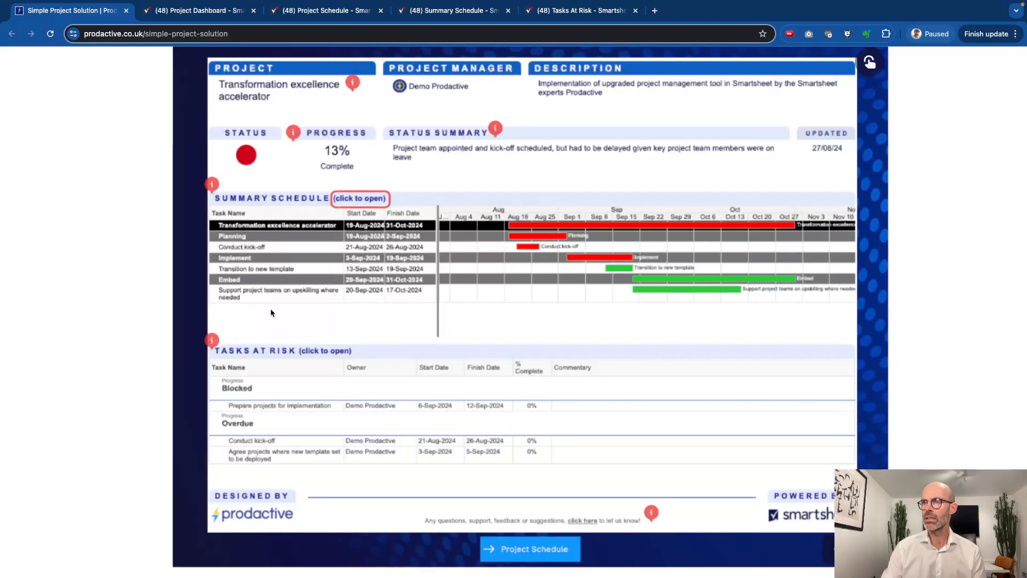
pyautogui.moveTo(212, 342)
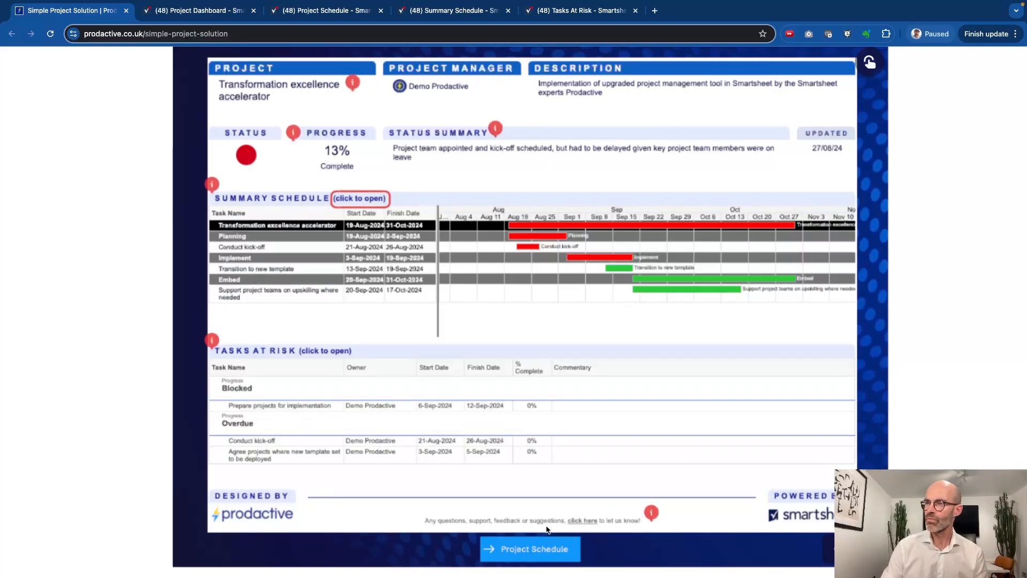
pyautogui.click(518, 550)
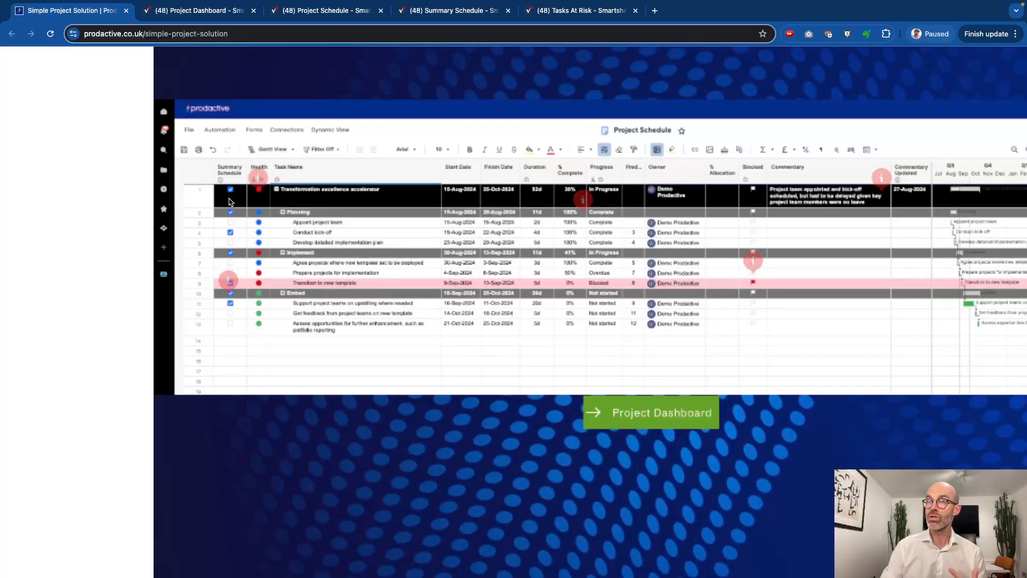
pyautogui.click(257, 177)
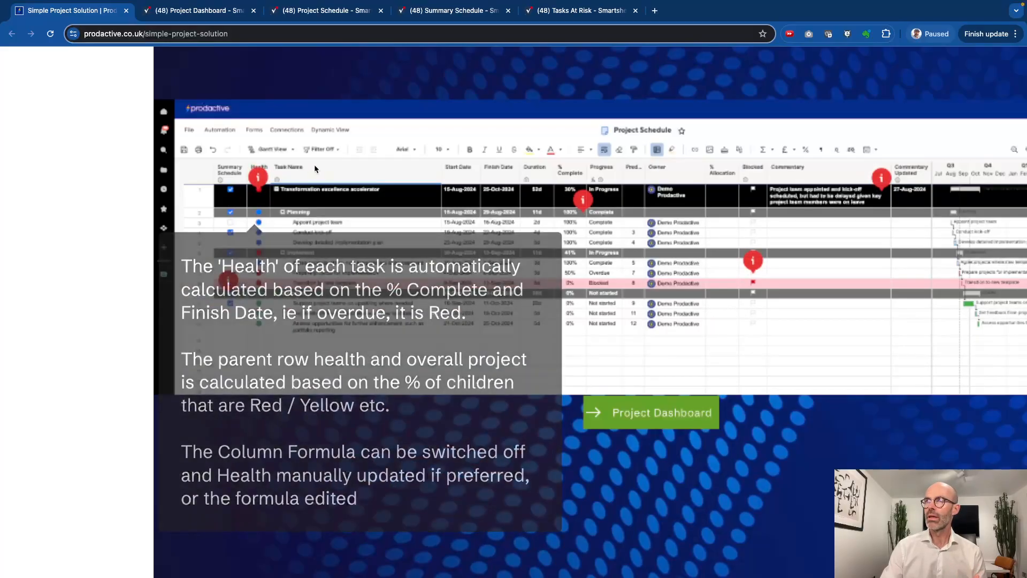
pyautogui.moveTo(587, 204)
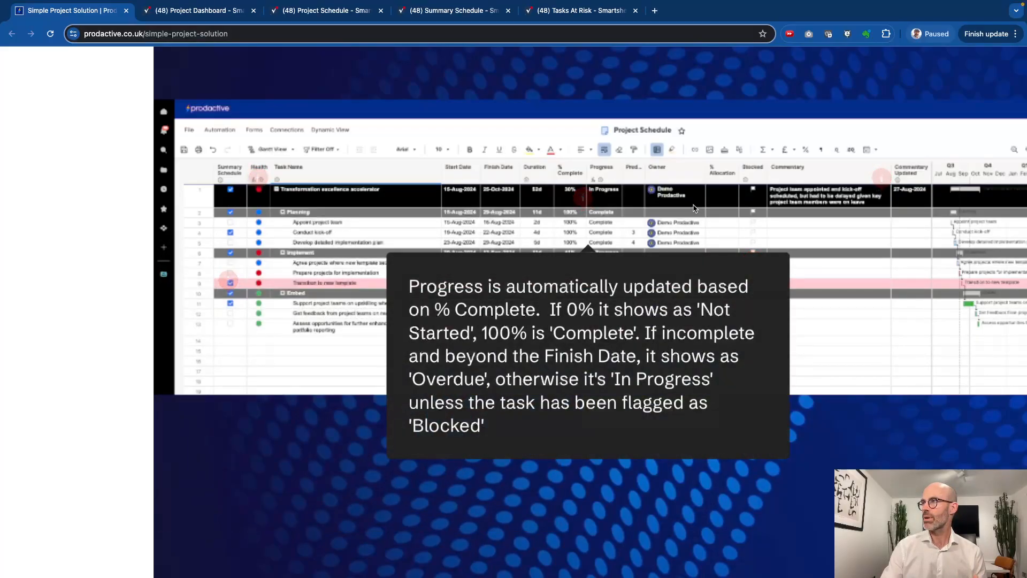
pyautogui.moveTo(754, 262)
pyautogui.scroll(-1, 755, 264)
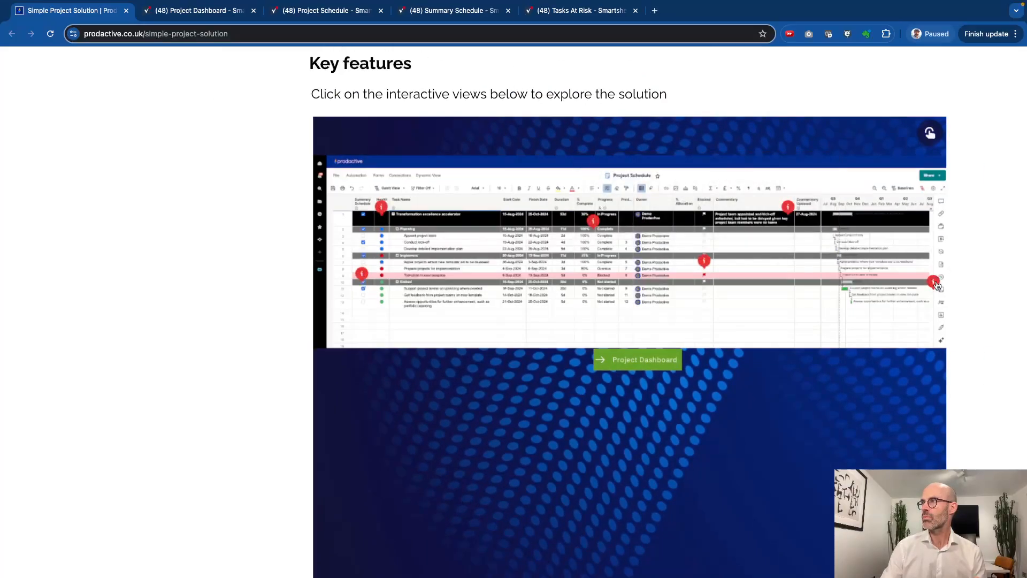
pyautogui.scroll(-2, 726, 329)
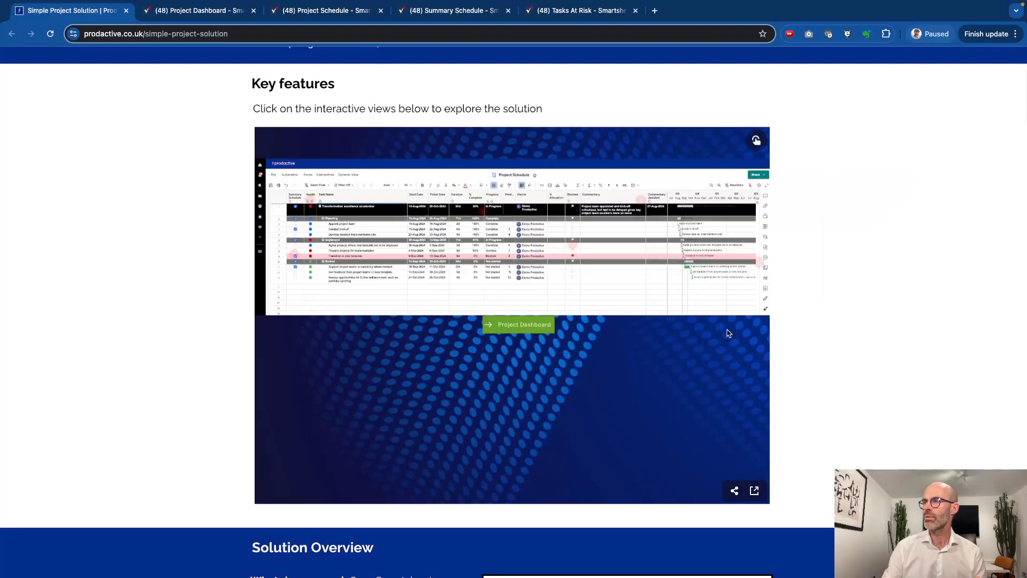
pyautogui.scroll(-10, 649, 343)
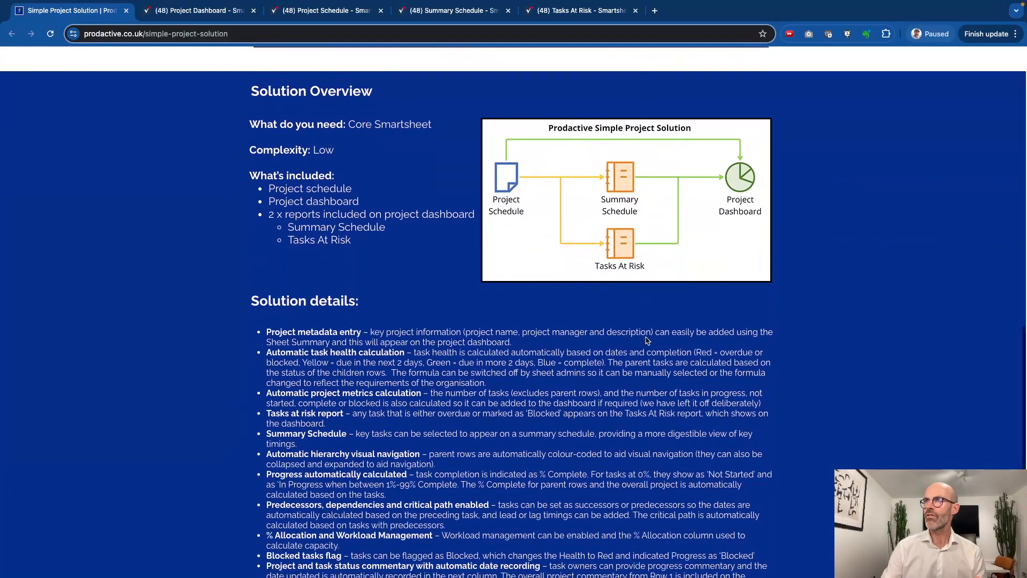
pyautogui.scroll(-4, 413, 238)
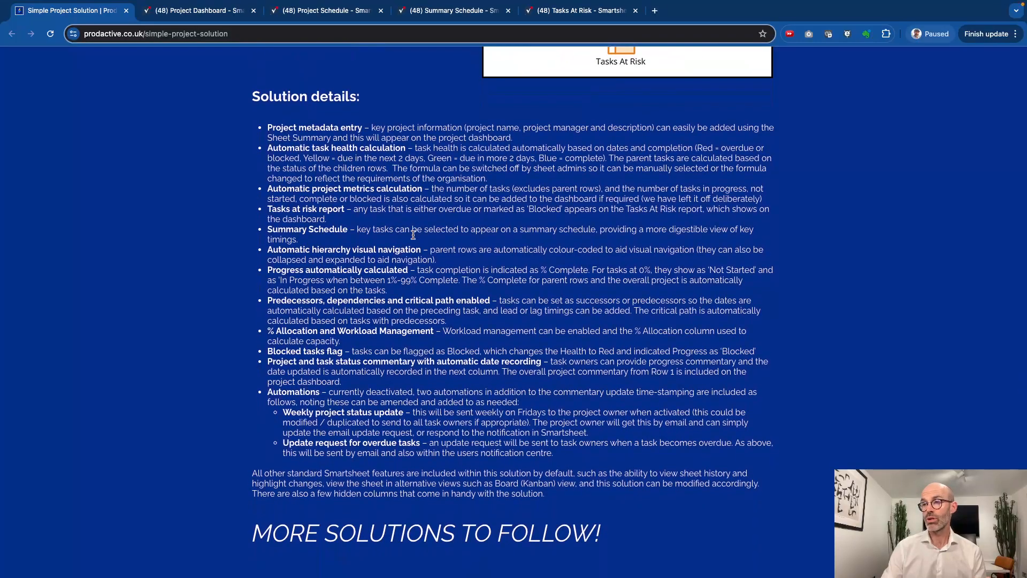
pyautogui.scroll(20, 413, 235)
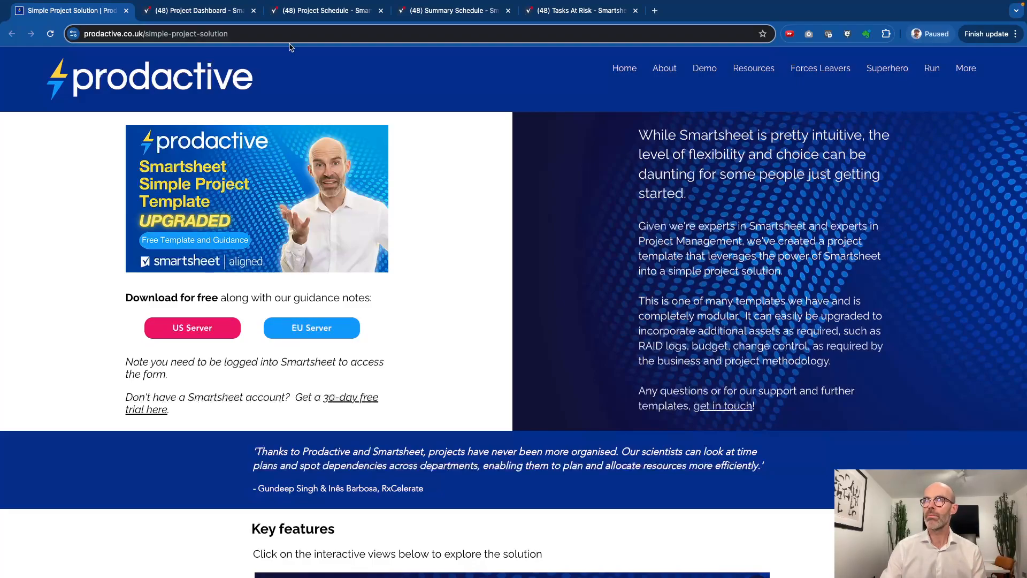
# Switch from the Prodactive page to the Smartsheet Project Dashboard tab
pyautogui.click(233, 35)
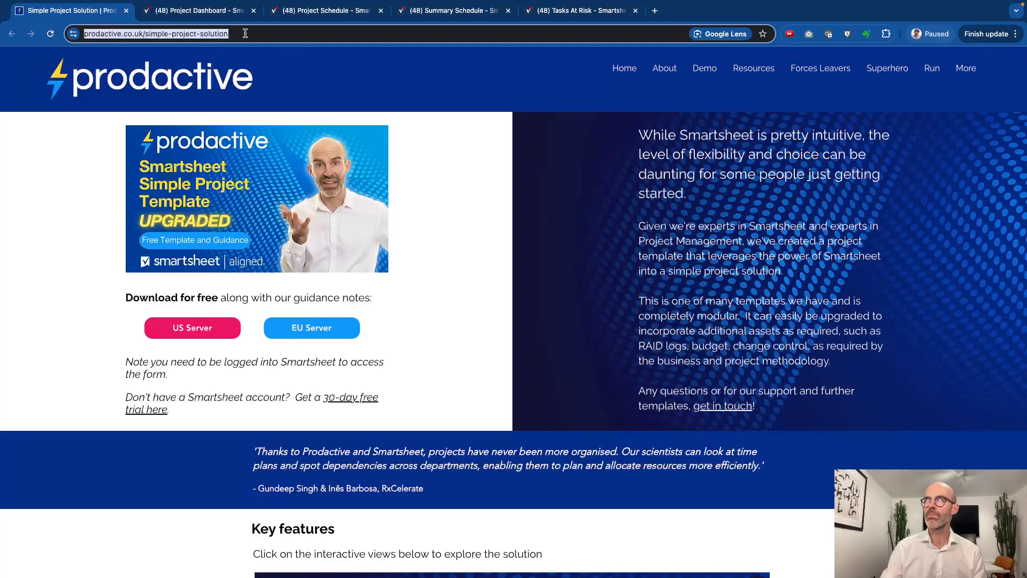
pyautogui.click(217, 17)
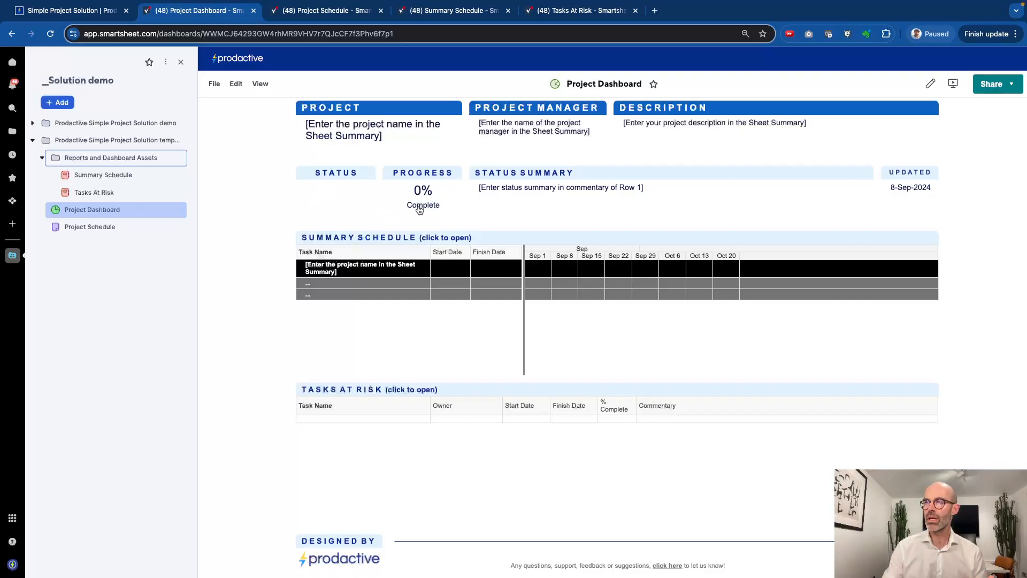
# Look over the dashboard, then open Project Schedule from the workspace sidebar
pyautogui.moveTo(429, 200)
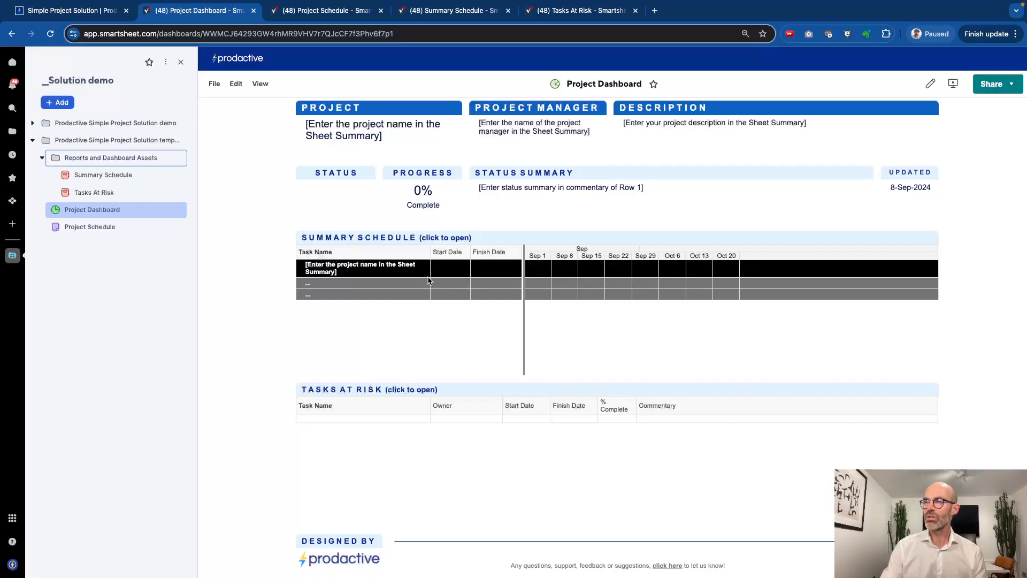
pyautogui.scroll(-1, 370, 412)
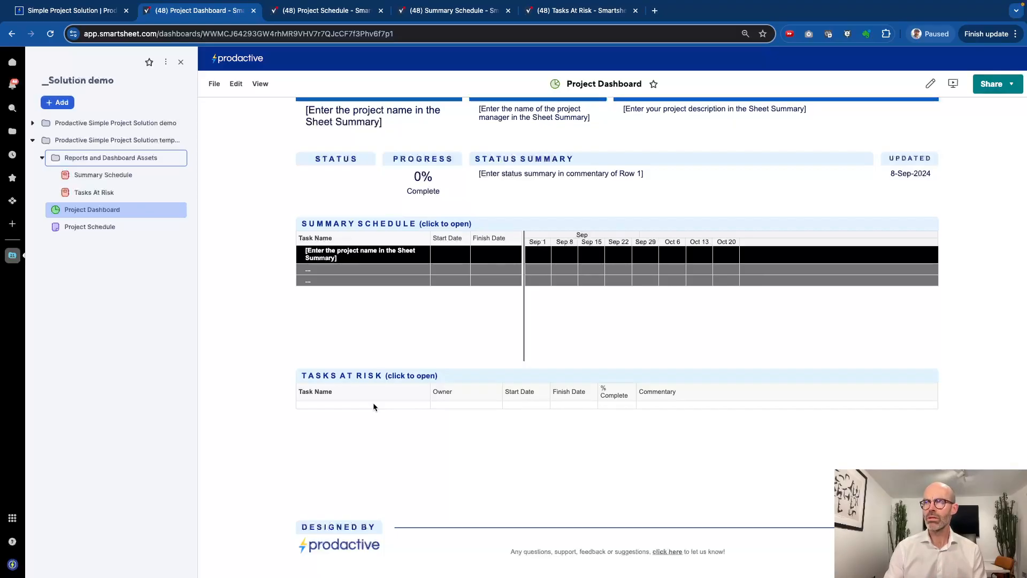
pyautogui.scroll(1, 373, 407)
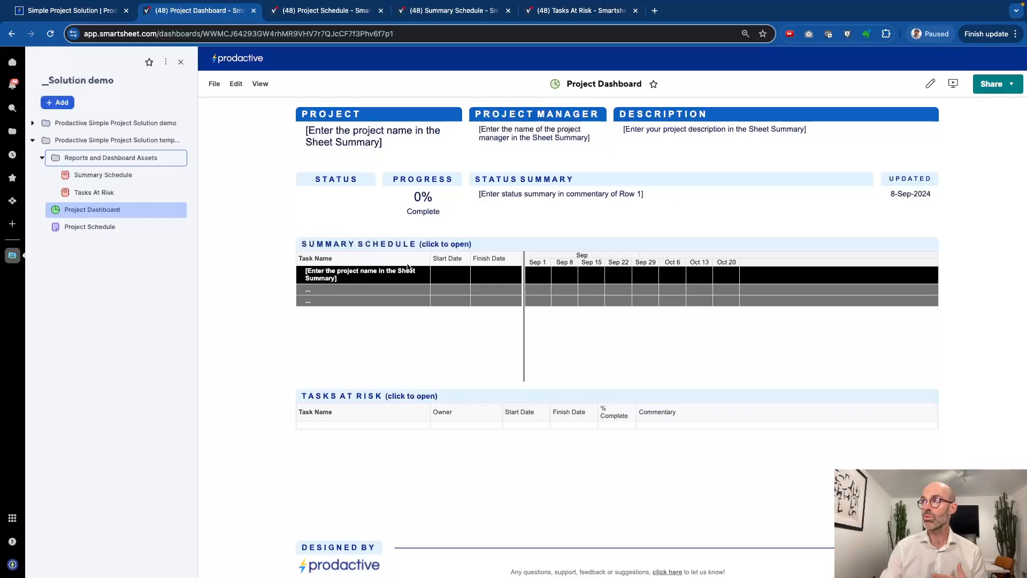
pyautogui.click(123, 230)
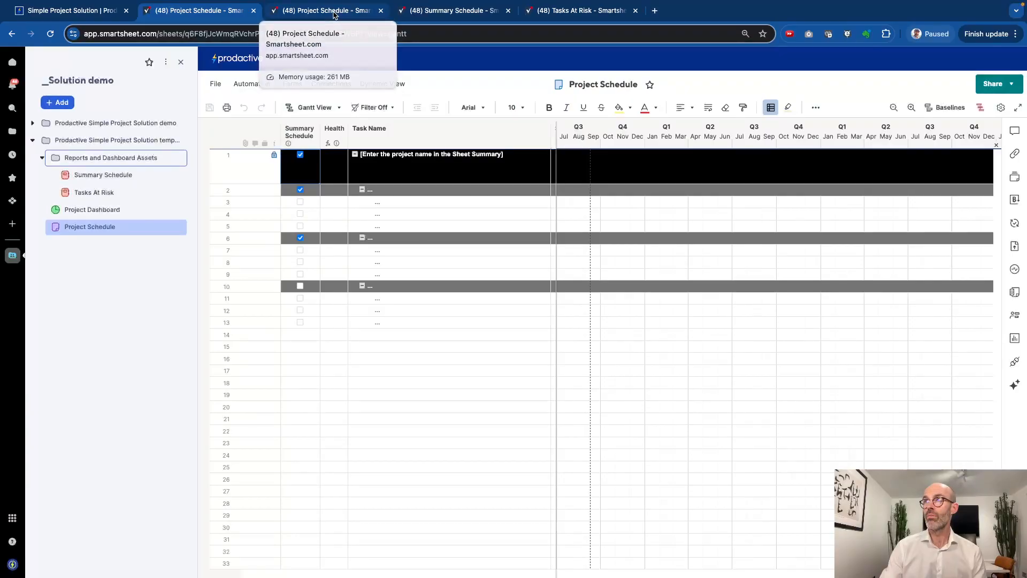
pyautogui.click(339, 12)
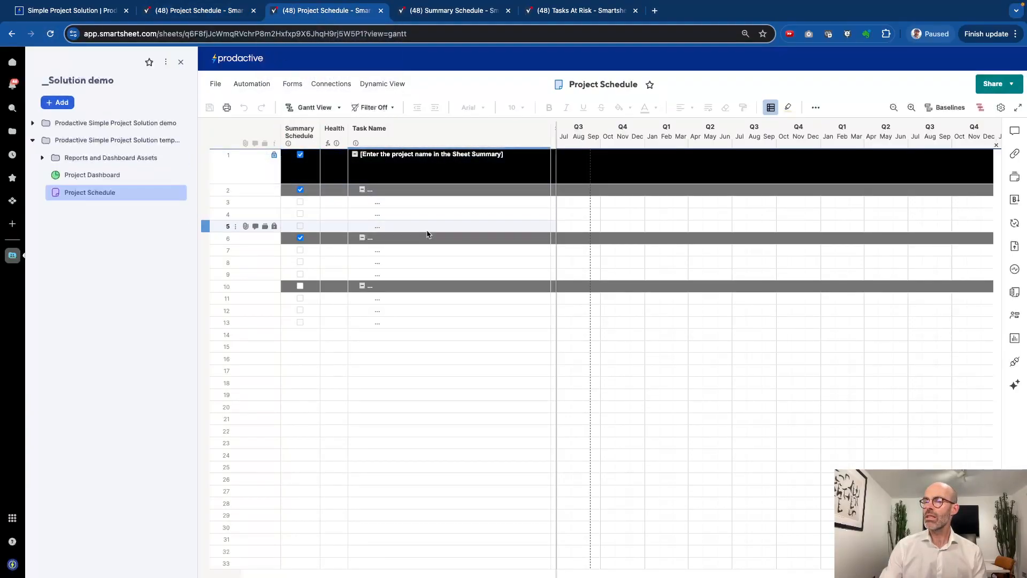
pyautogui.hscroll(2, 427, 233)
pyautogui.hscroll(-2, 427, 234)
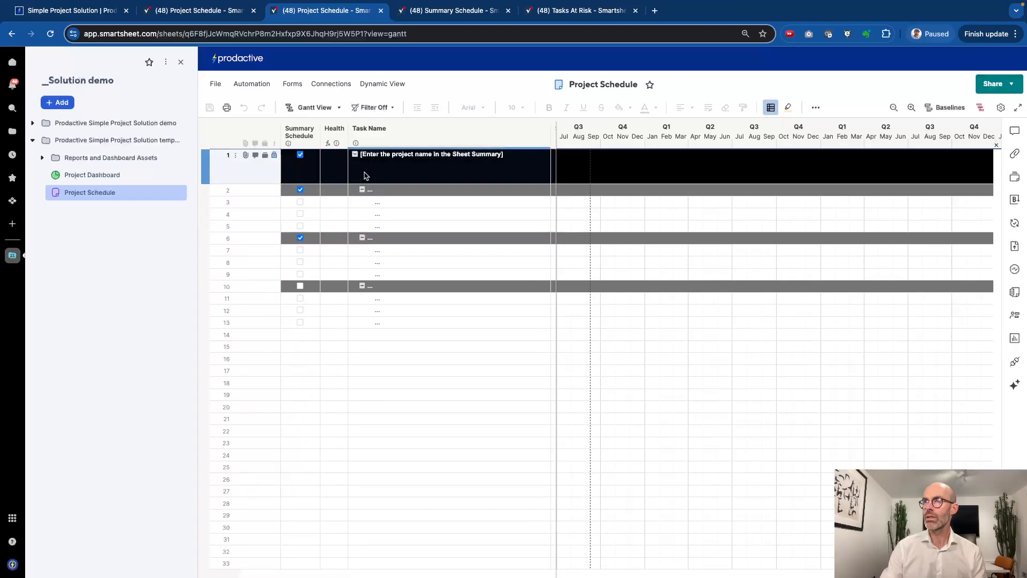
pyautogui.click(355, 155)
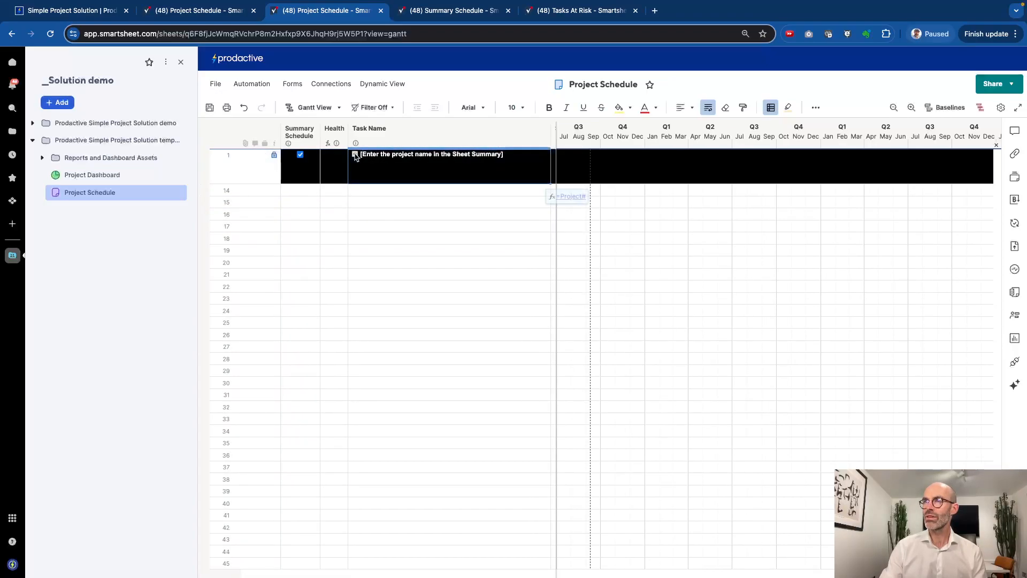
pyautogui.click(355, 155)
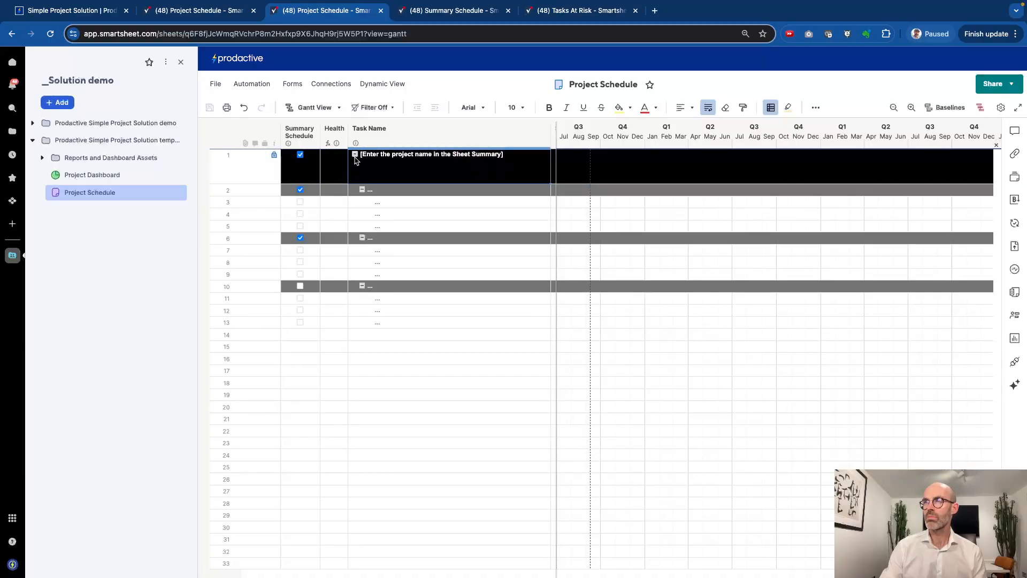
pyautogui.click(361, 189)
pyautogui.click(362, 206)
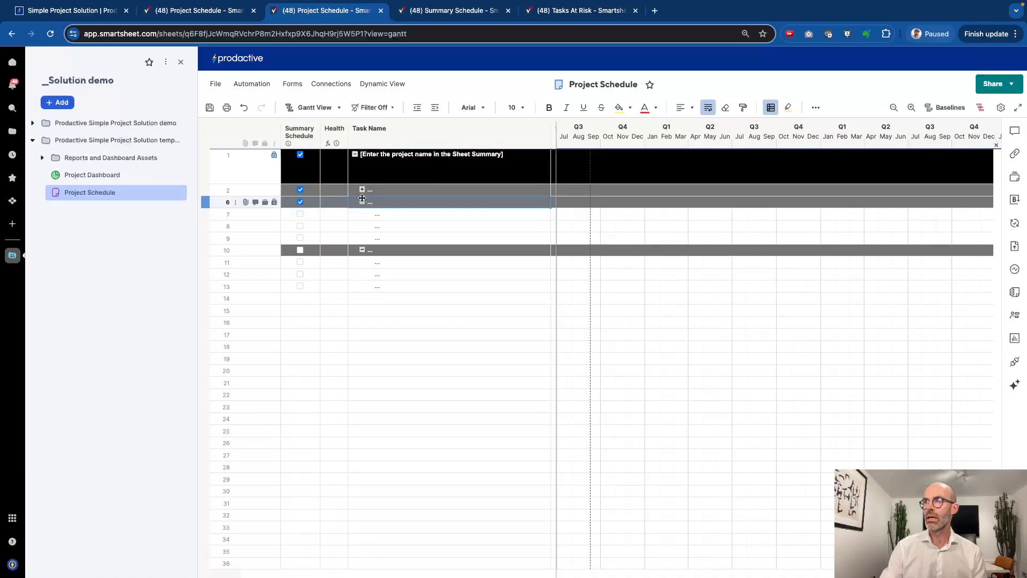
pyautogui.click(363, 190)
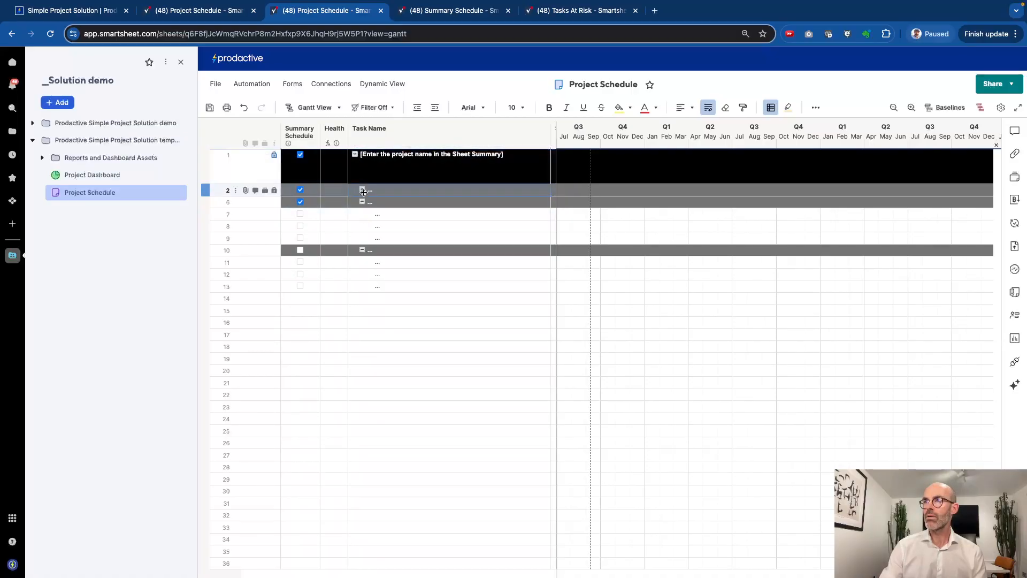
pyautogui.hscroll(2, 410, 217)
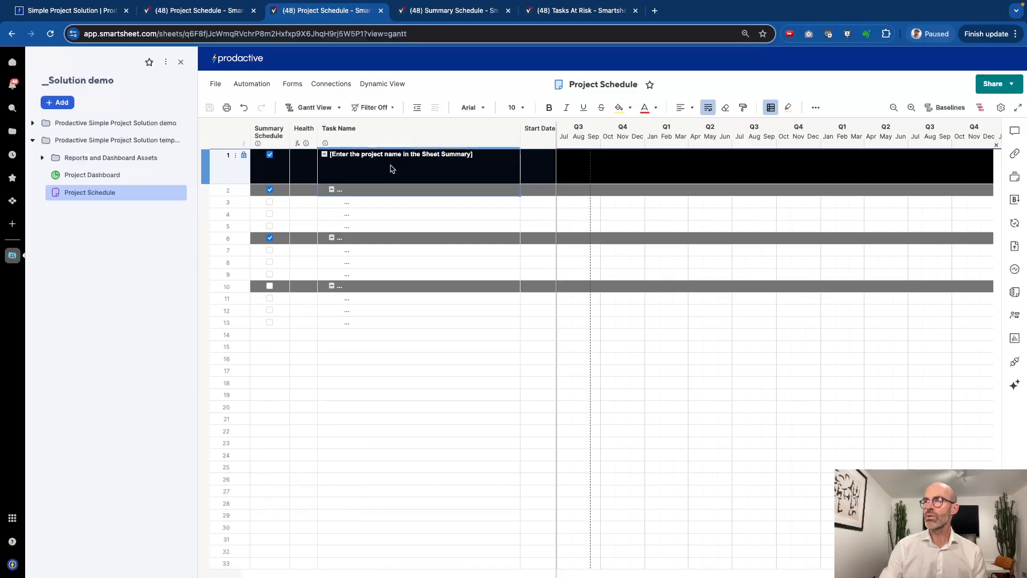
pyautogui.click(770, 107)
pyautogui.scroll(-1, 442, 324)
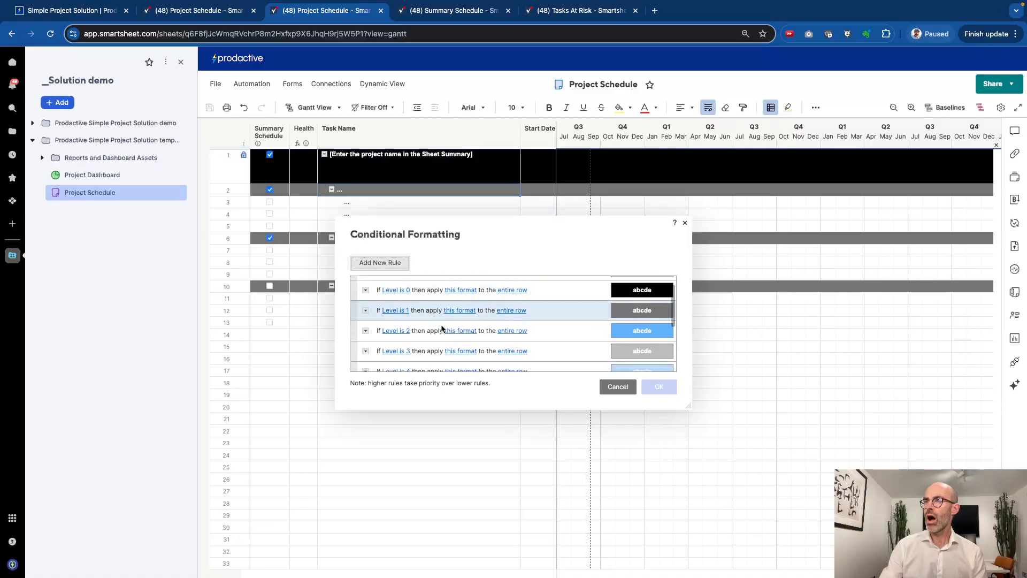
pyautogui.click(410, 427)
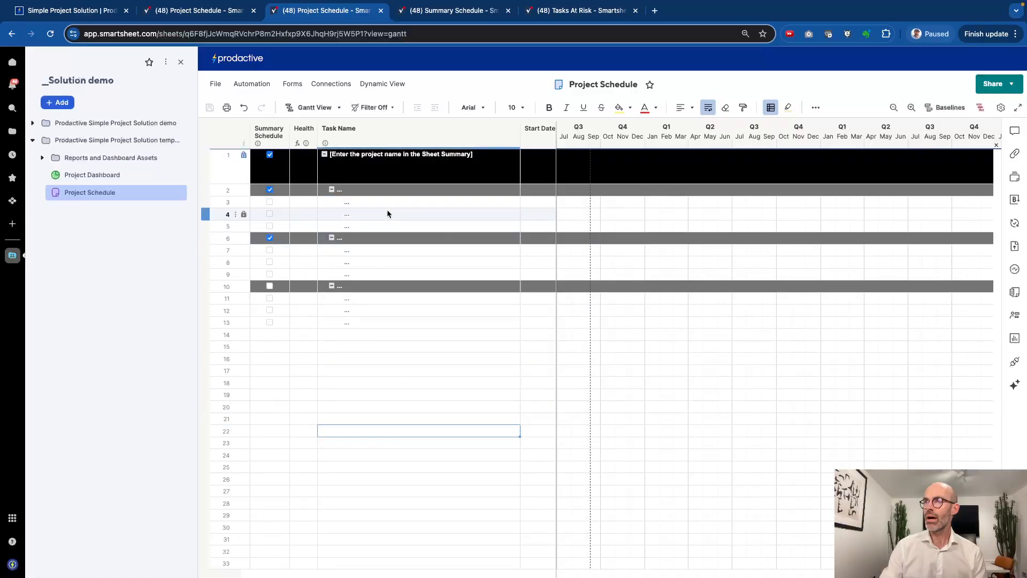
pyautogui.click(324, 157)
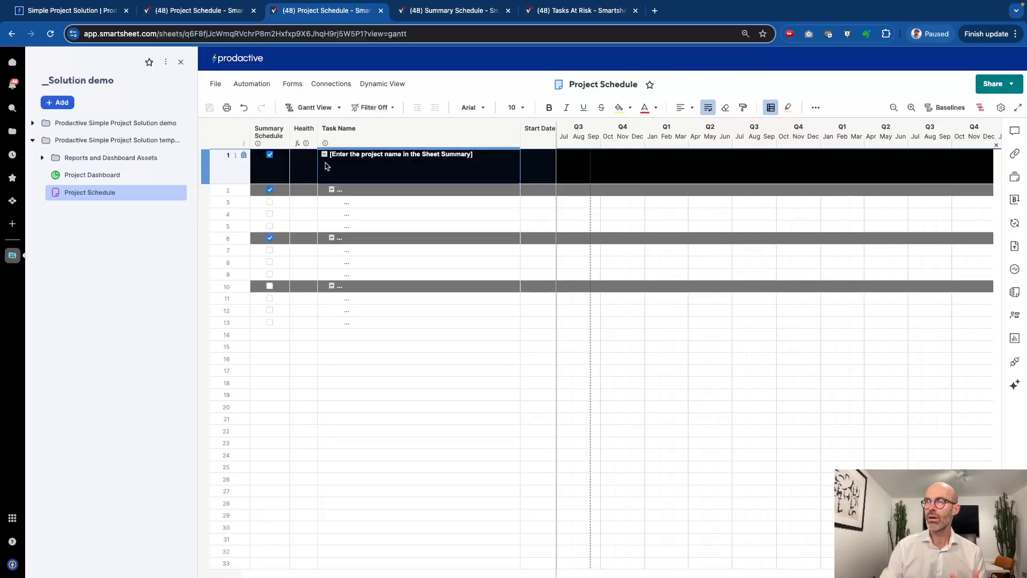
pyautogui.click(332, 189)
pyautogui.click(332, 202)
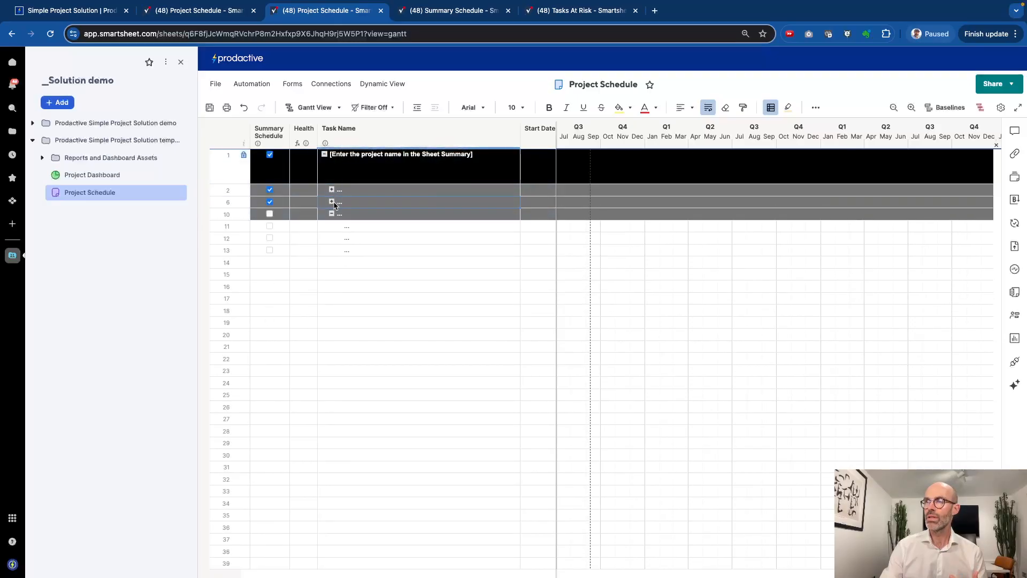
pyautogui.click(332, 214)
pyautogui.click(332, 213)
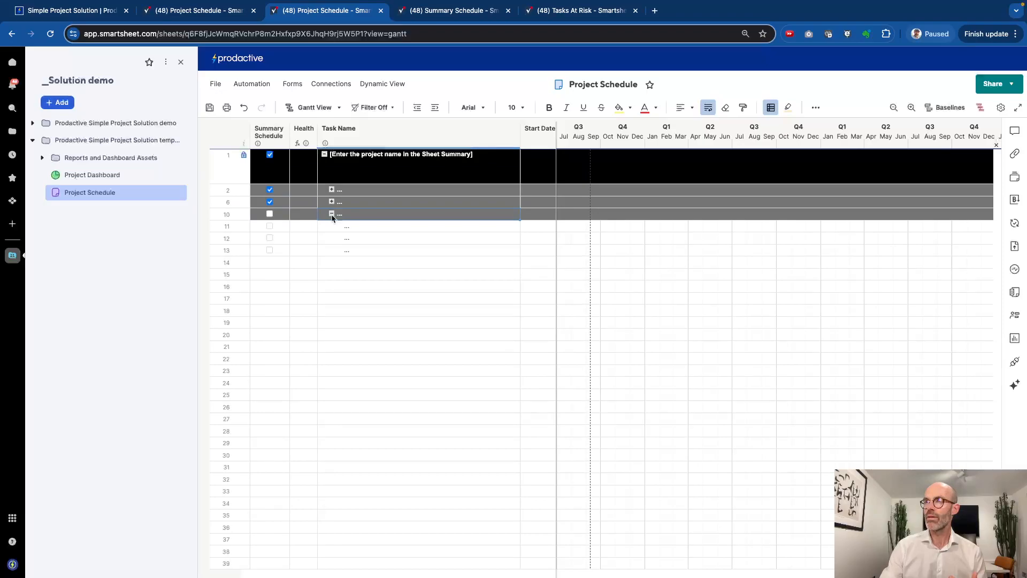
pyautogui.click(351, 237)
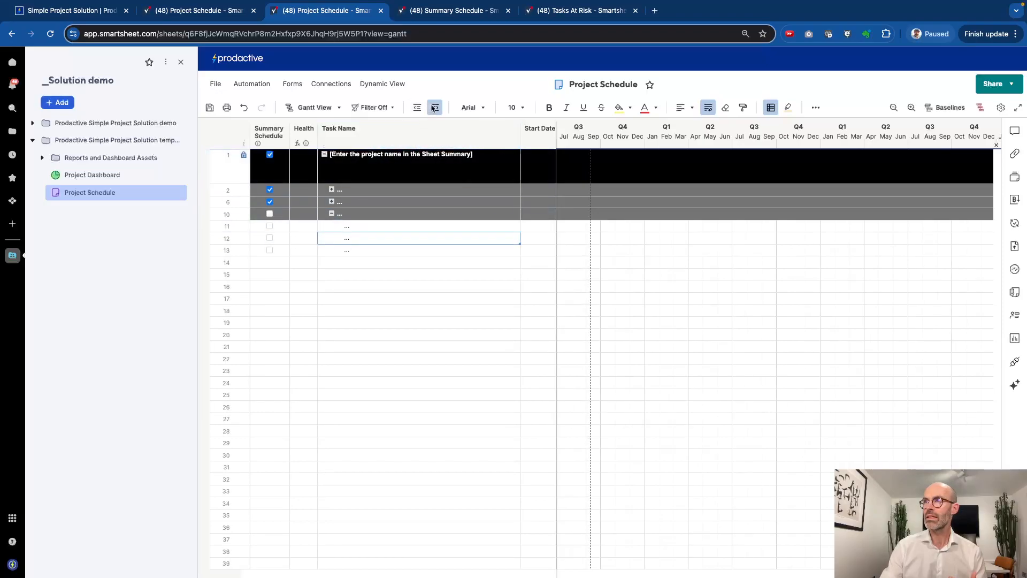
pyautogui.click(435, 107)
pyautogui.click(357, 250)
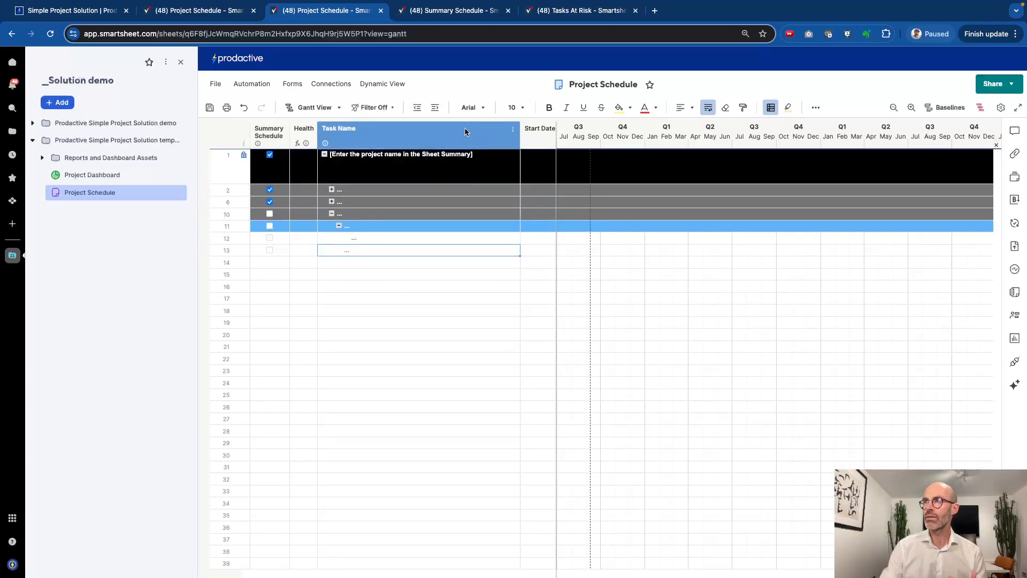
pyautogui.click(435, 107)
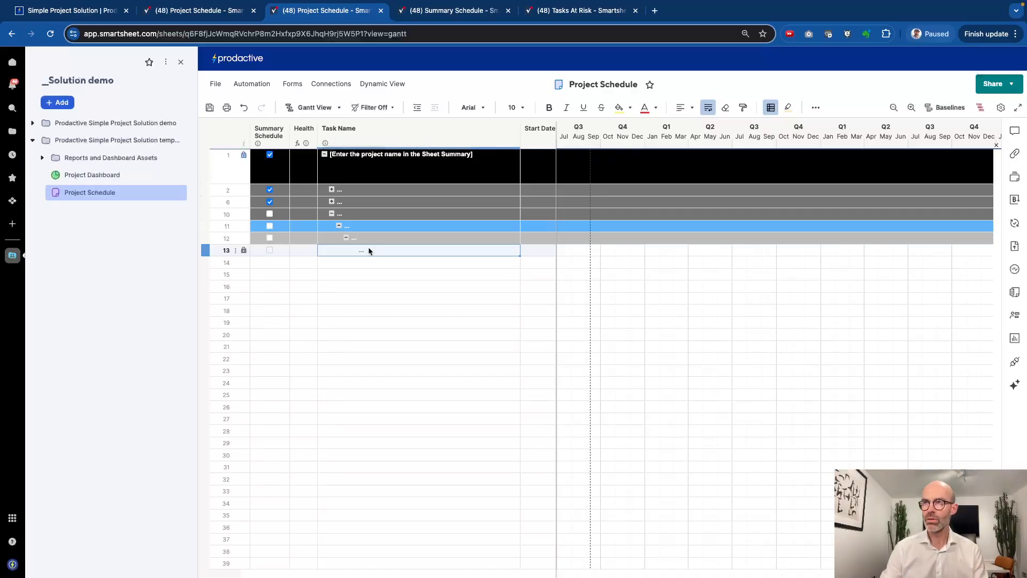
pyautogui.hotkey('ctrl', 'z')
pyautogui.hotkey('ctrl', 'z')
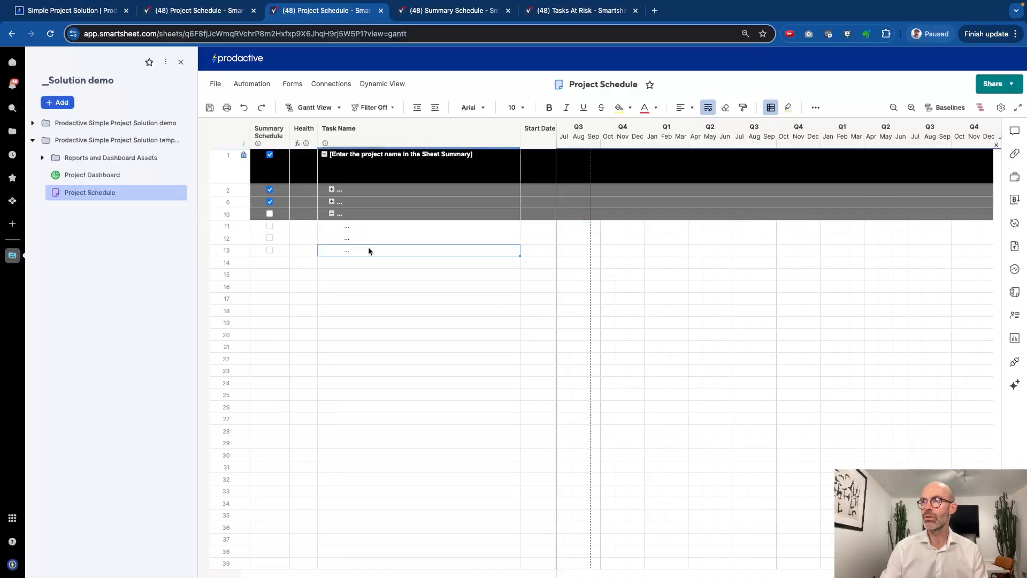
pyautogui.hotkey('ctrl', 'z')
pyautogui.hotkey('ctrl', 'z')
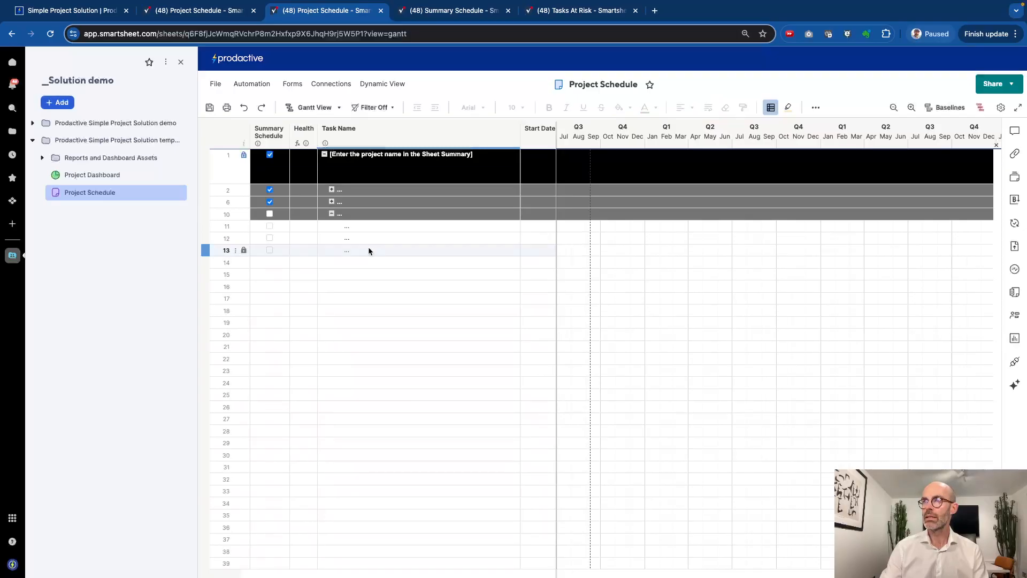
pyautogui.click(372, 137)
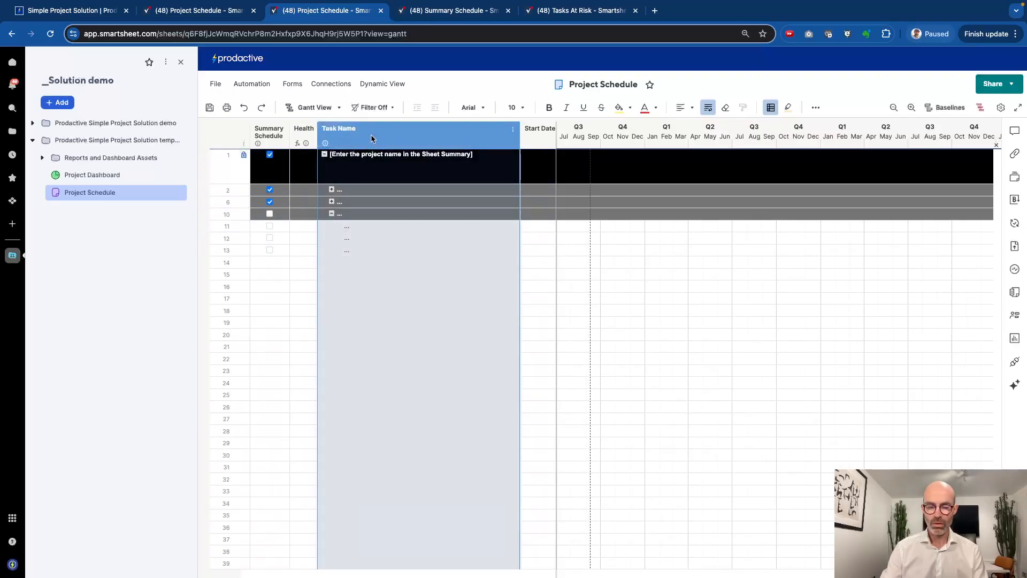
pyautogui.rightClick(375, 140)
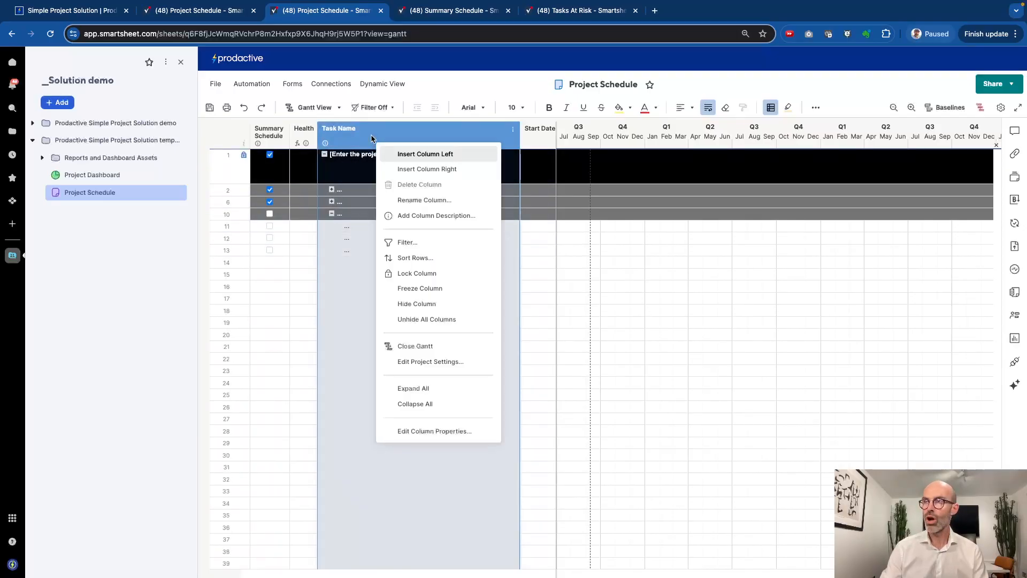
pyautogui.click(421, 395)
pyautogui.click(412, 373)
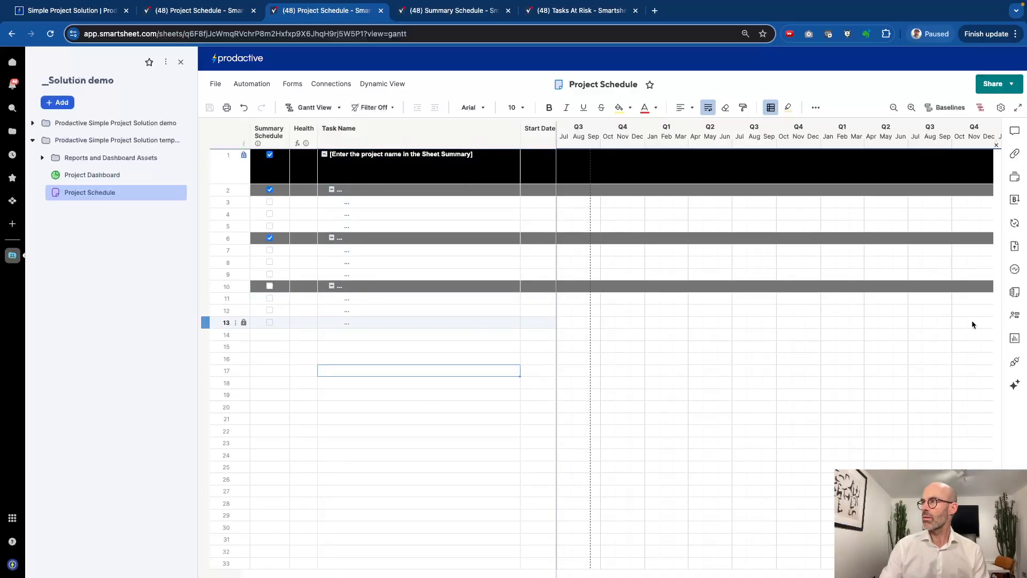
# In Sheet Summary, name the project 'Project template demo' and make the demo user project manager
pyautogui.click(1015, 292)
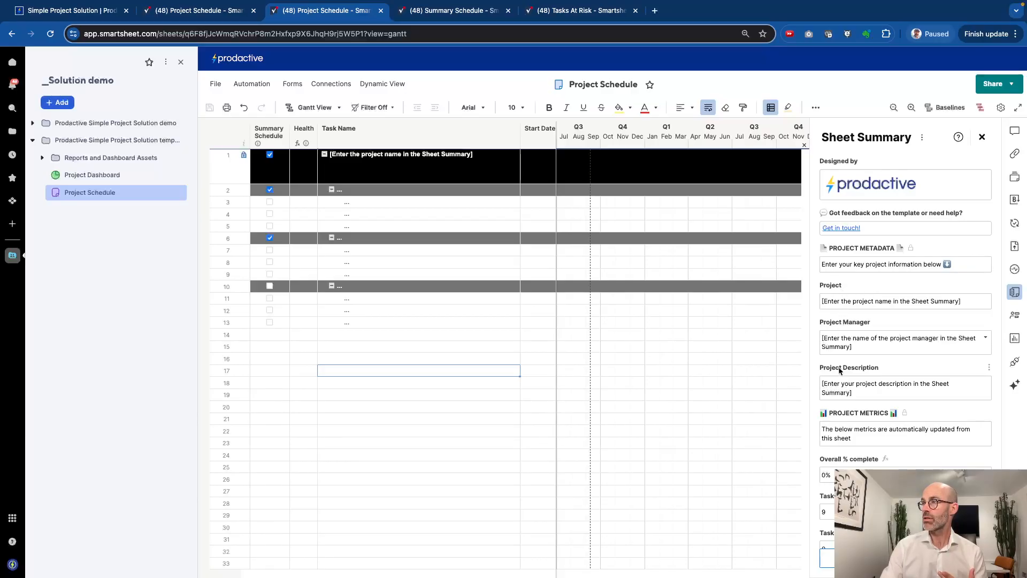
pyautogui.click(846, 304)
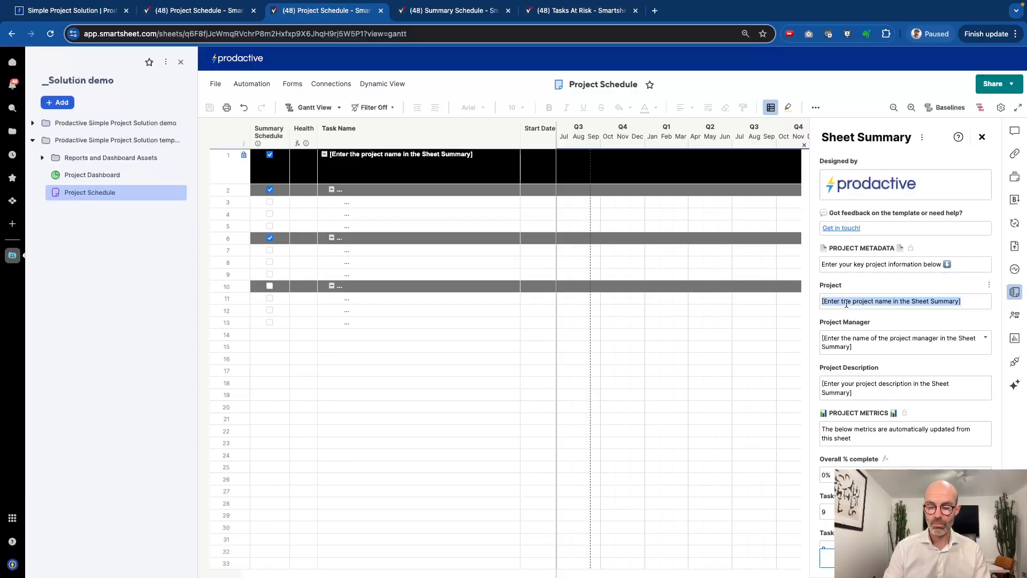
pyautogui.write('Project template demo')
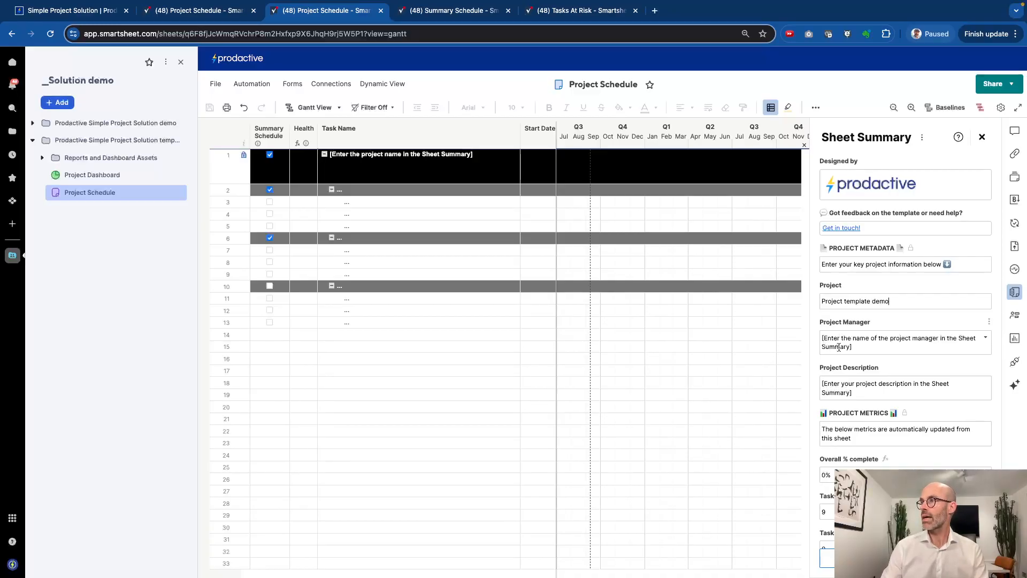
pyautogui.click(852, 348)
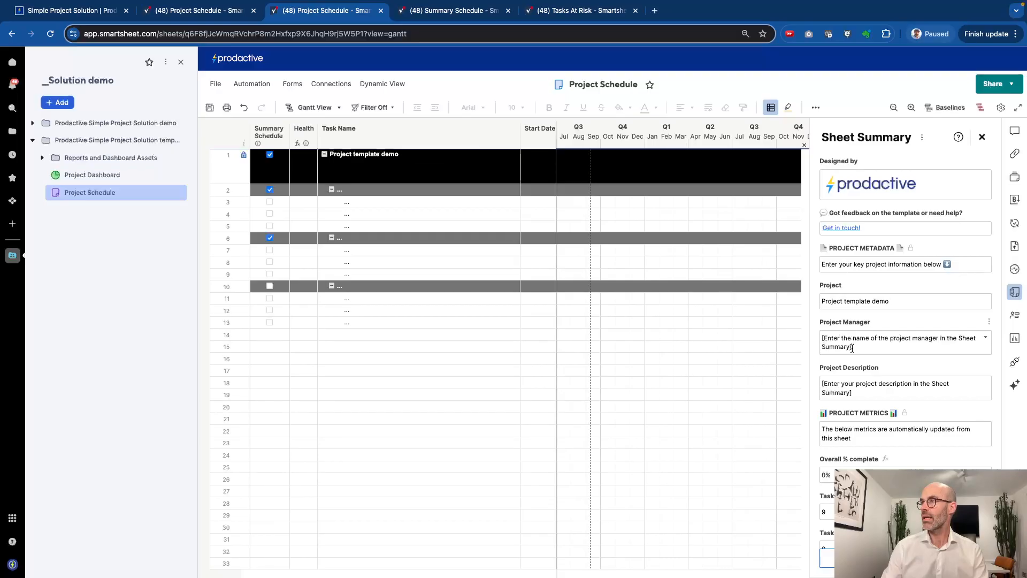
pyautogui.click(939, 343)
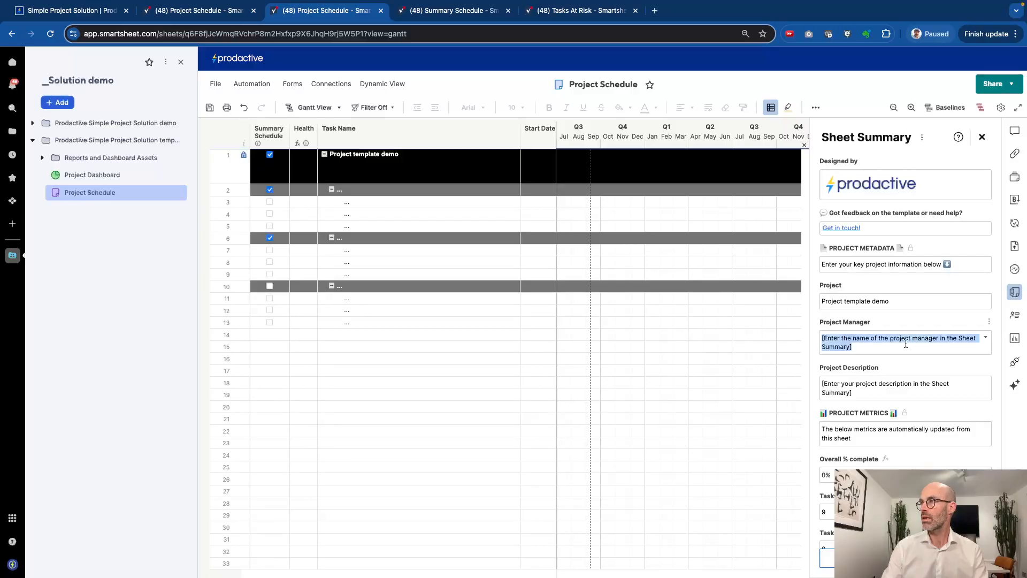
pyautogui.write('Demo Prodactive')
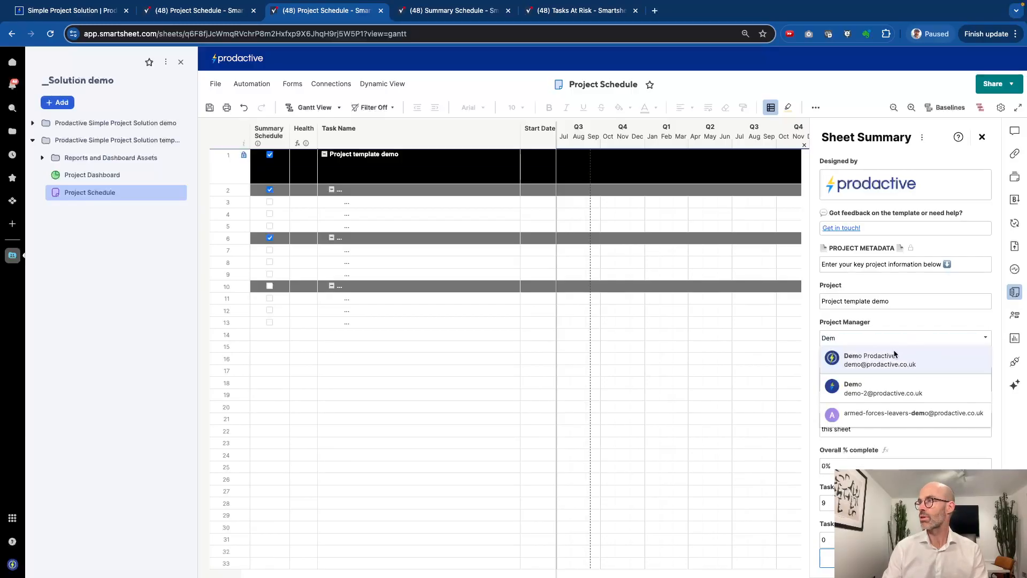
pyautogui.click(888, 361)
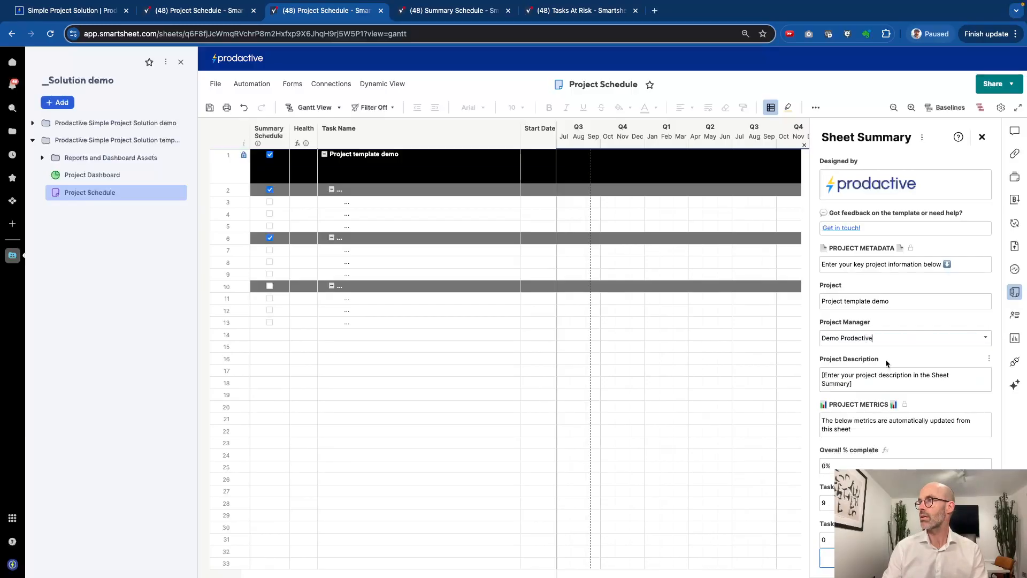
# Replace the project description with 'Live YouTube demo of the Prodactive template', correcting typos
pyautogui.tripleClick(860, 380)
pyautogui.write('Live')
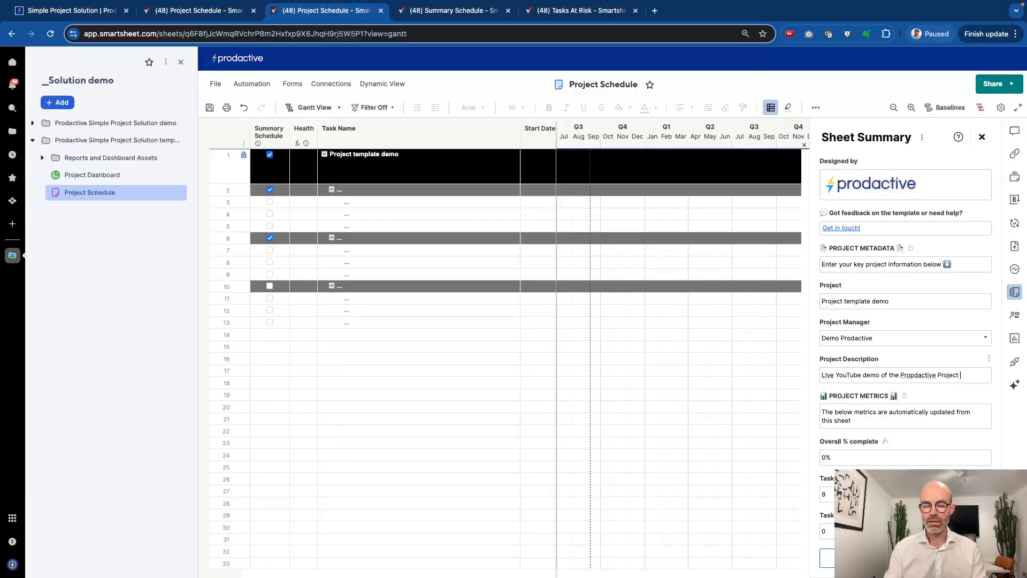
pyautogui.write('aplate')
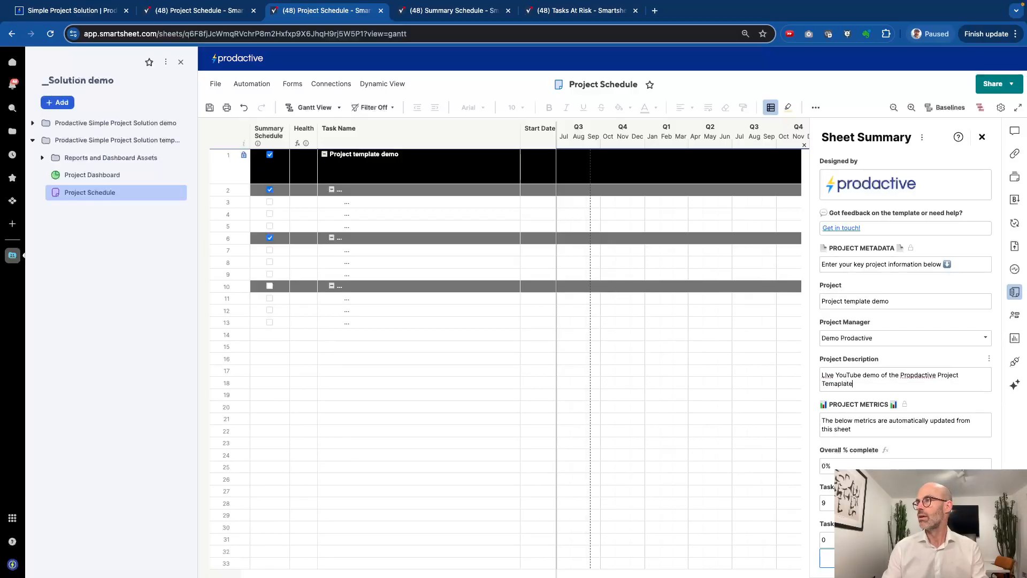
pyautogui.press('BackSpace')
pyautogui.press('BackSpace')
pyautogui.press('BackSpace')
pyautogui.press('BackSpace')
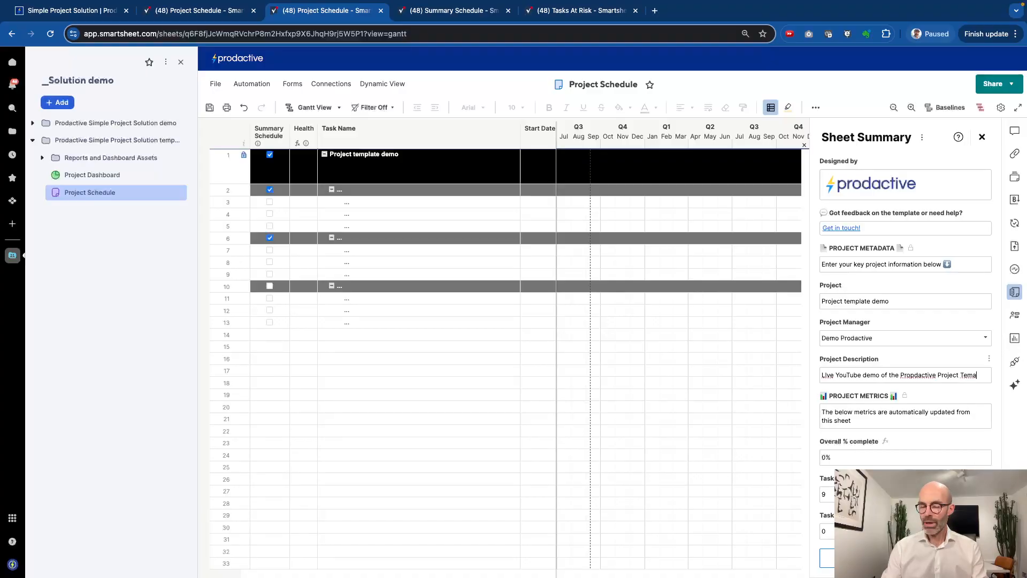
pyautogui.write('late')
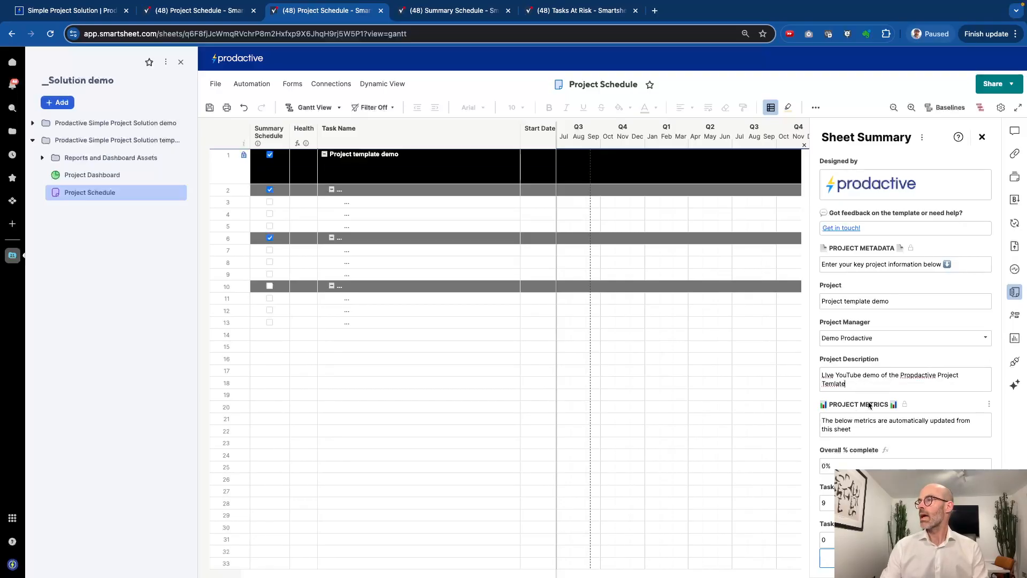
pyautogui.moveTo(910, 376); pyautogui.dragTo(930, 383)
pyautogui.press('BackSpace')
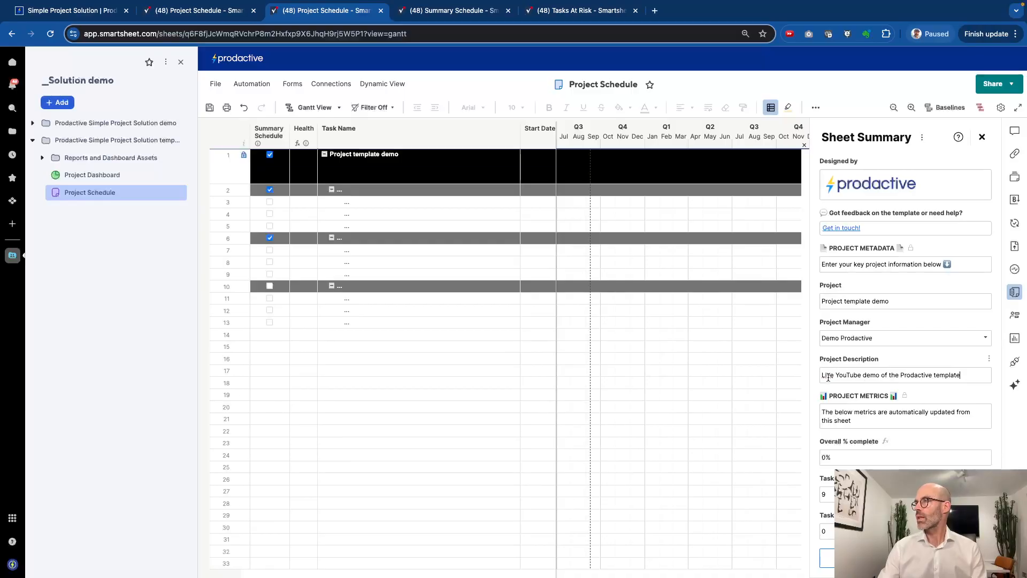
pyautogui.press('BackSpace')
# Finish the description fix, review the summary metrics (9 tasks, 0% complete) and save the sheet
pyautogui.write('i')
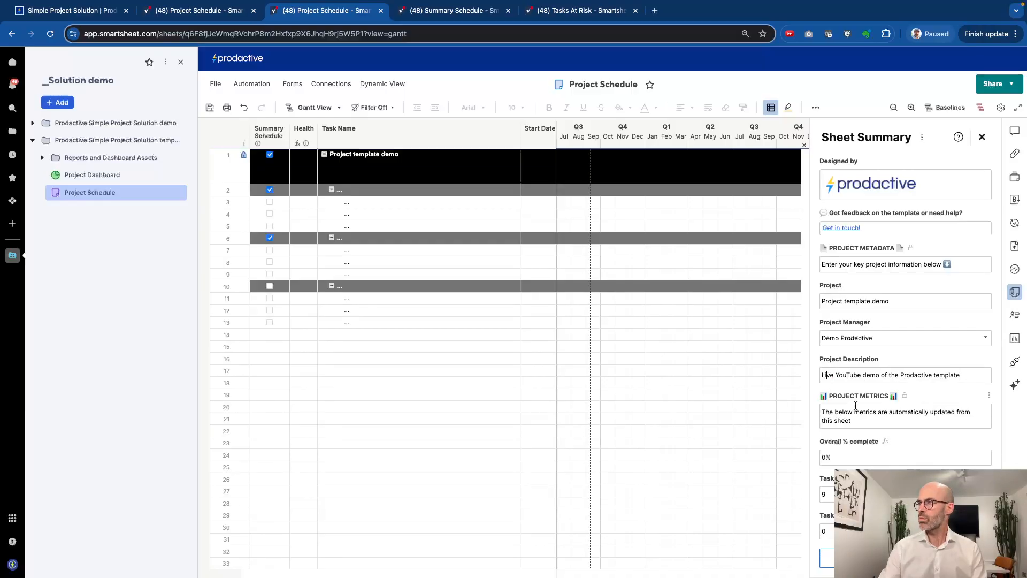
pyautogui.scroll(-1, 859, 400)
pyautogui.scroll(-1, 867, 379)
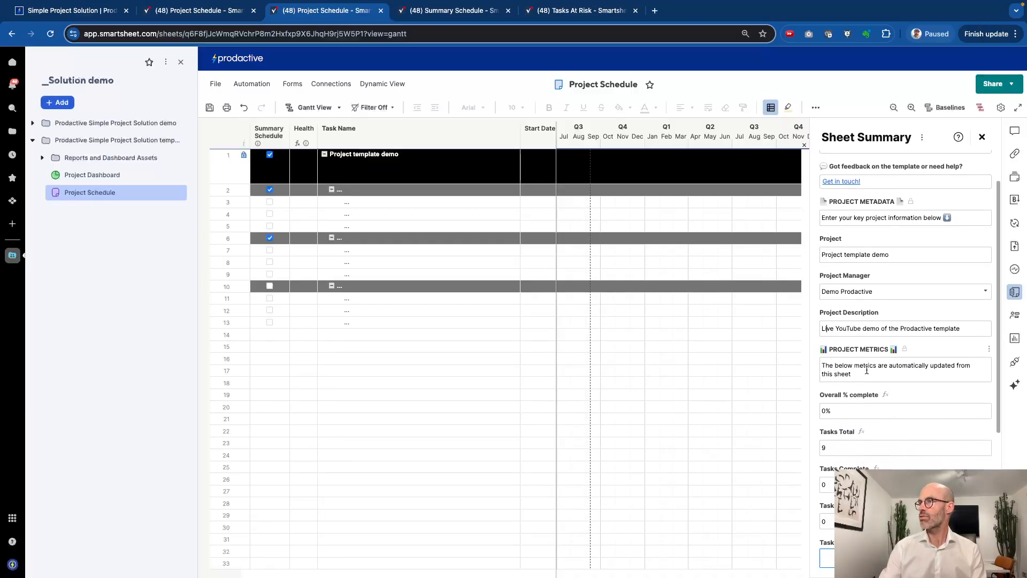
pyautogui.scroll(-4, 867, 372)
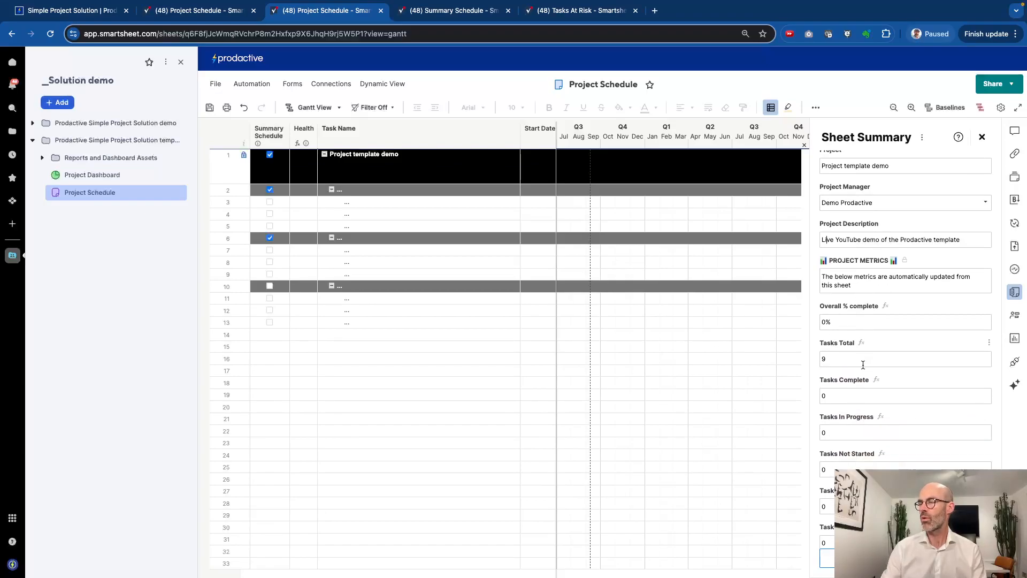
pyautogui.scroll(1, 858, 415)
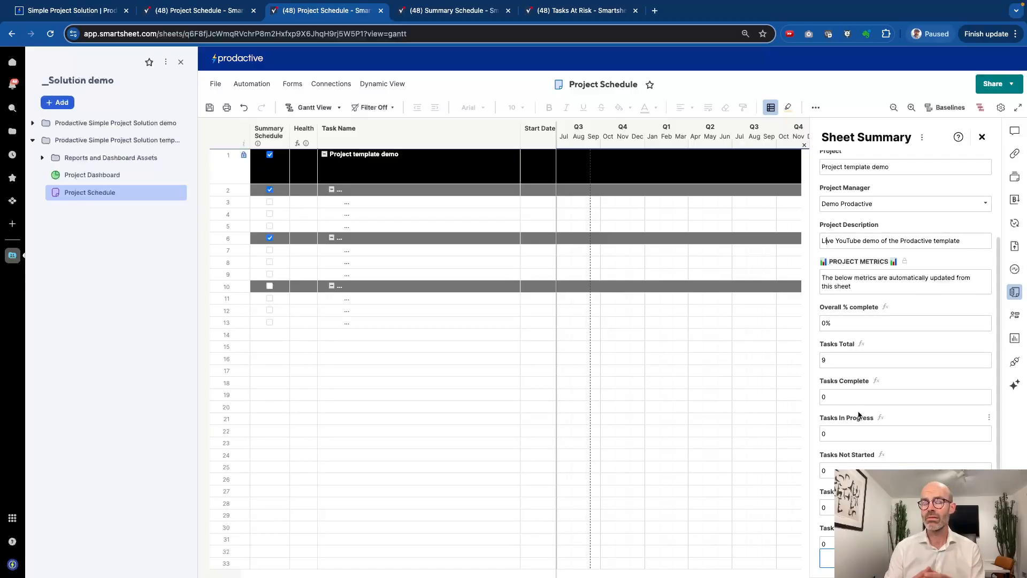
pyautogui.scroll(-2, 858, 415)
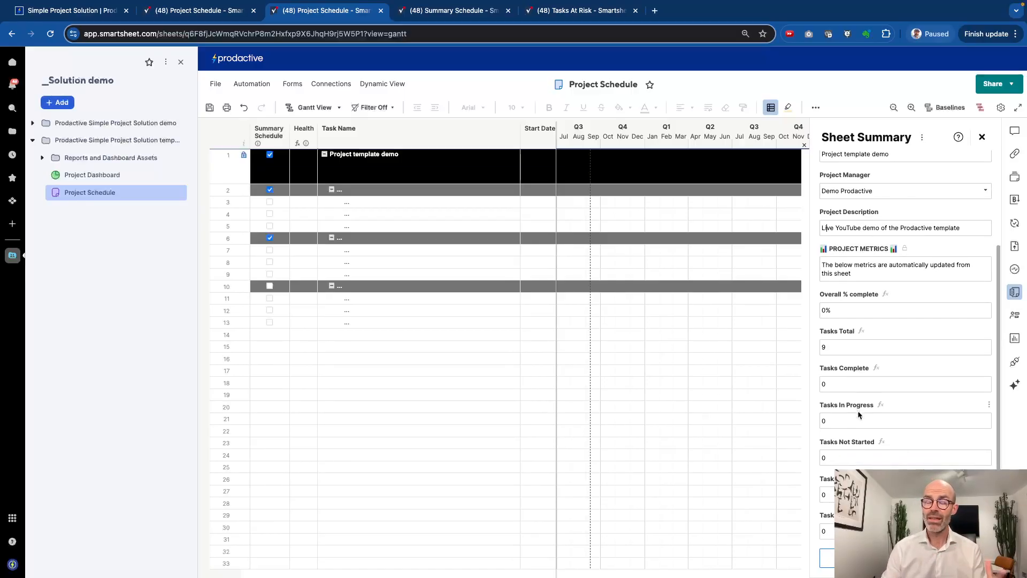
pyautogui.scroll(-2, 858, 414)
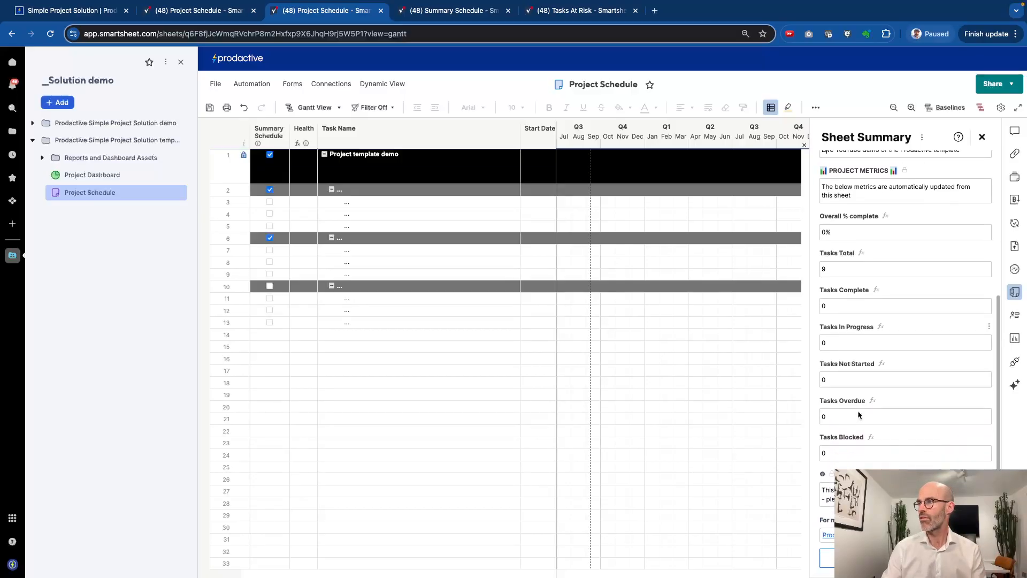
pyautogui.scroll(10, 873, 460)
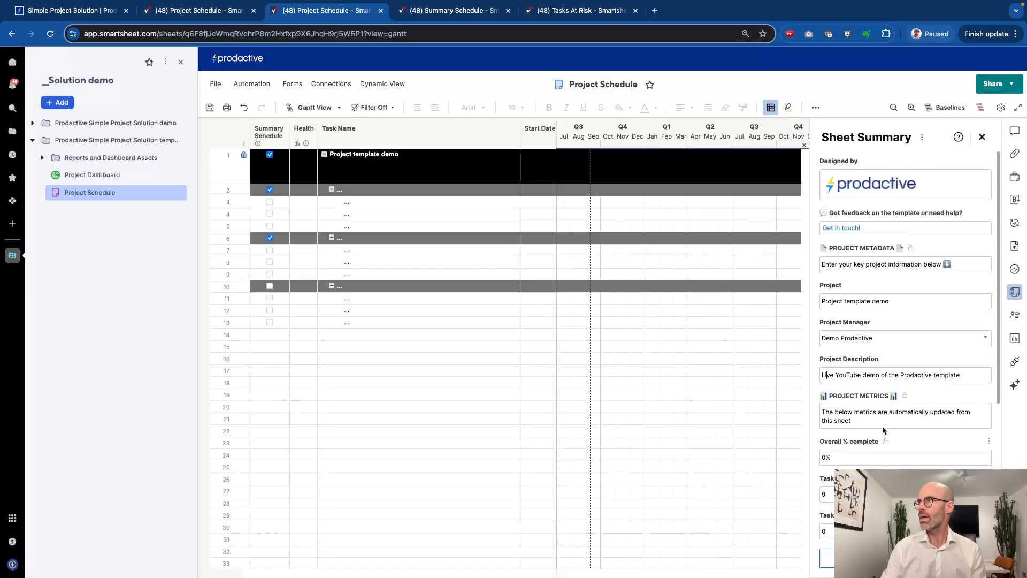
pyautogui.click(210, 109)
pyautogui.click(211, 108)
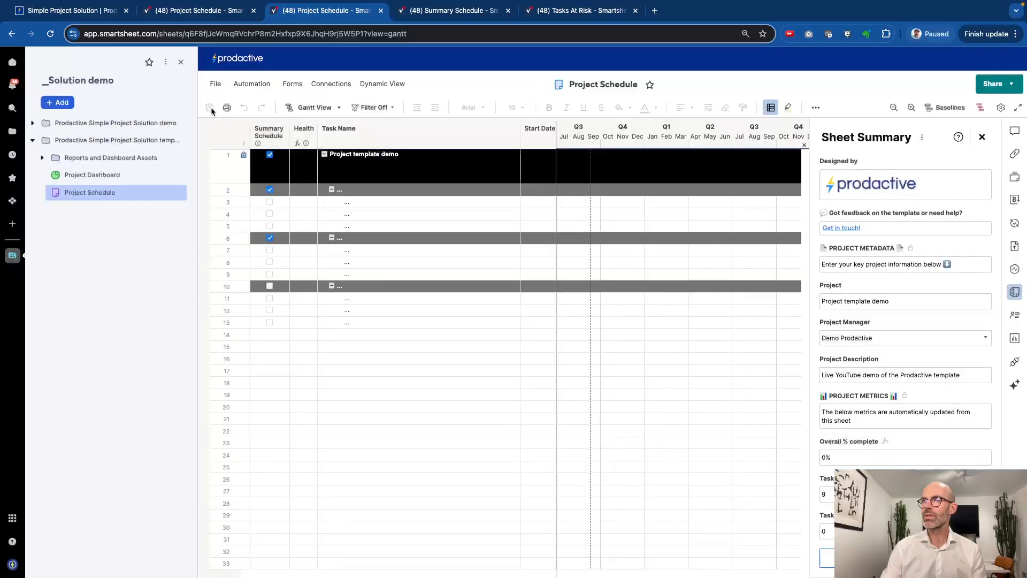
pyautogui.click(220, 16)
pyautogui.click(103, 214)
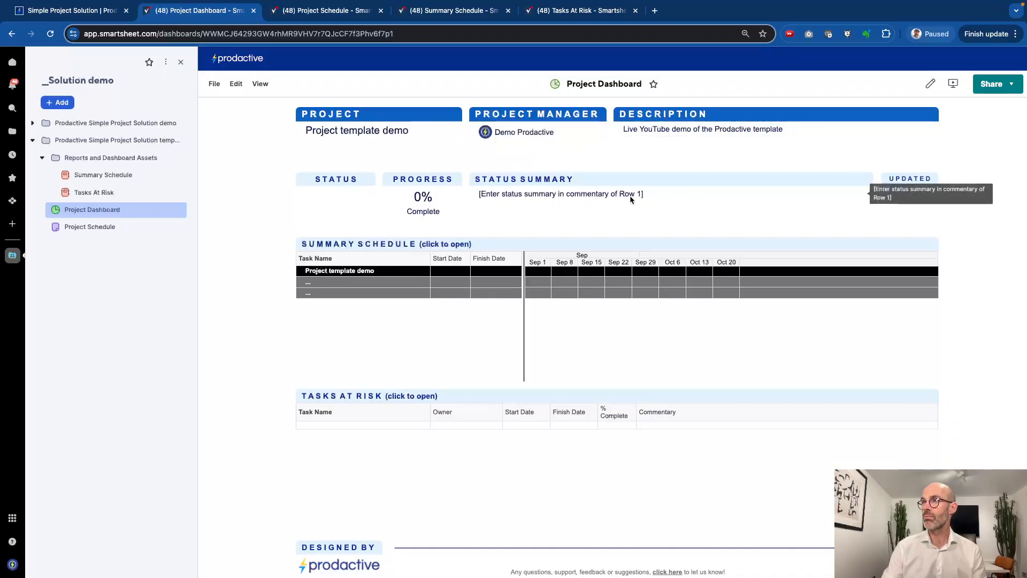
pyautogui.click(329, 14)
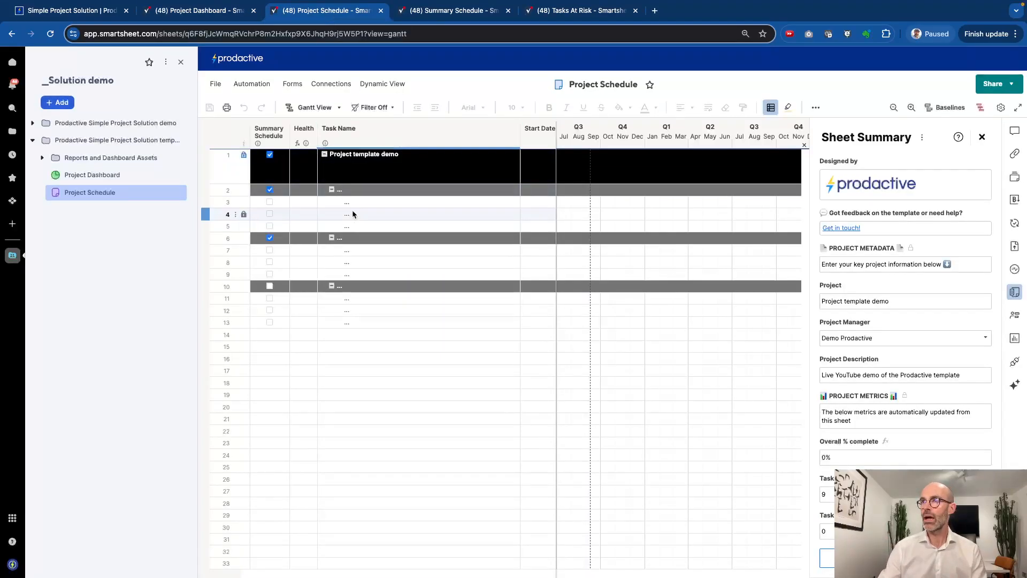
# Collapse all rows, then name the phases Stage 1, Stage 2 and Stage 3 using fill-down
pyautogui.rightClick(367, 177)
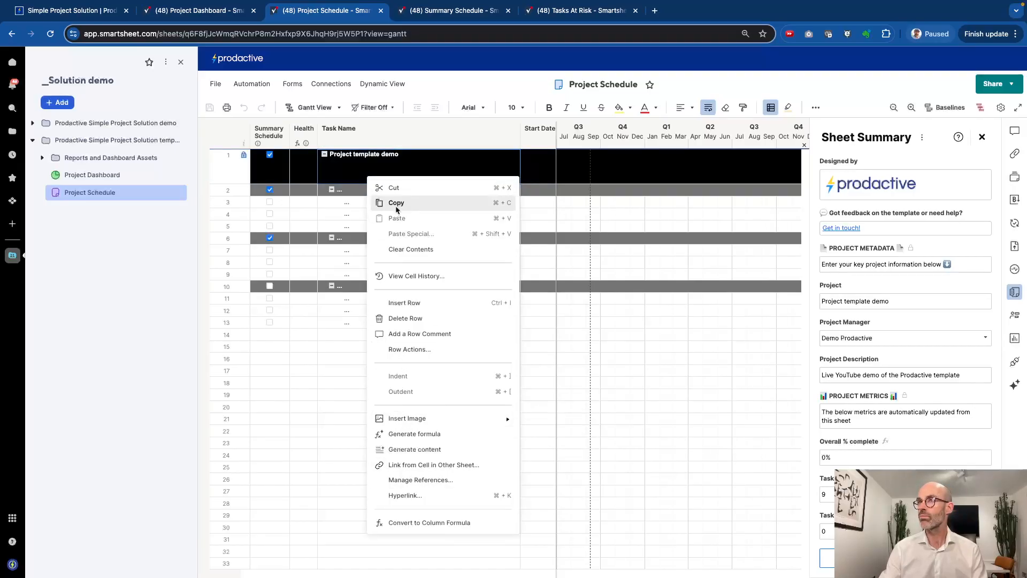
pyautogui.rightClick(385, 141)
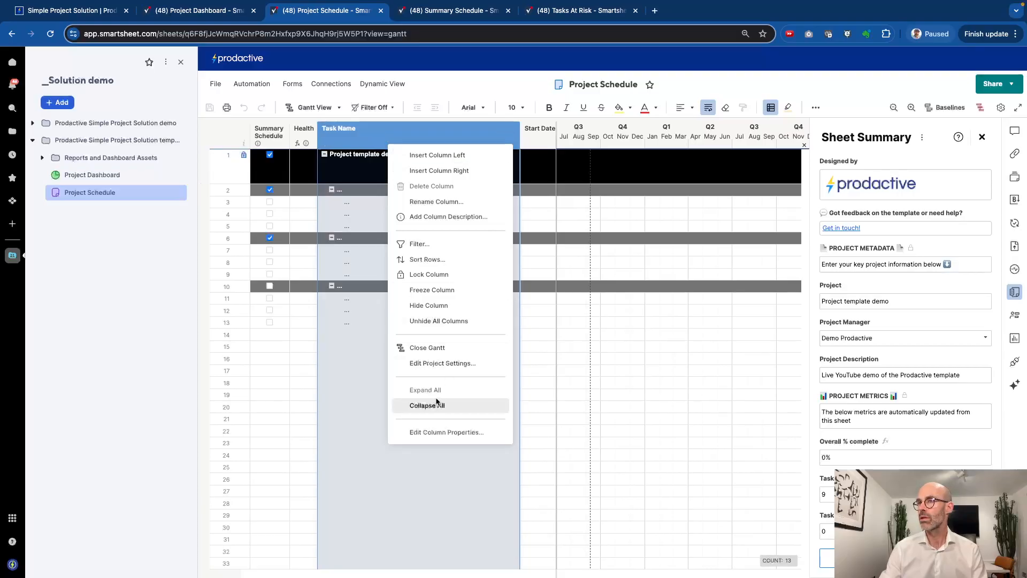
pyautogui.click(437, 407)
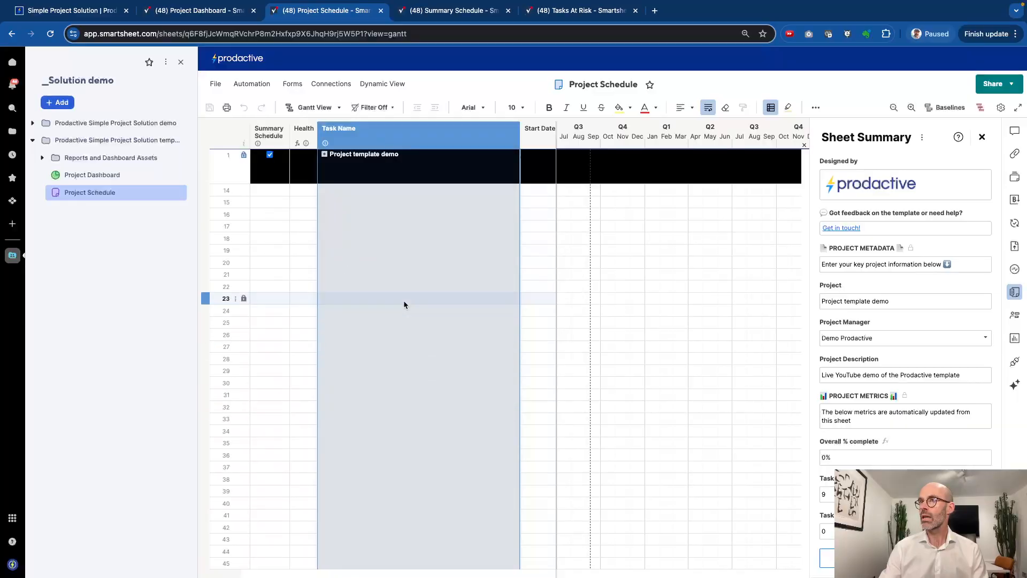
pyautogui.click(325, 154)
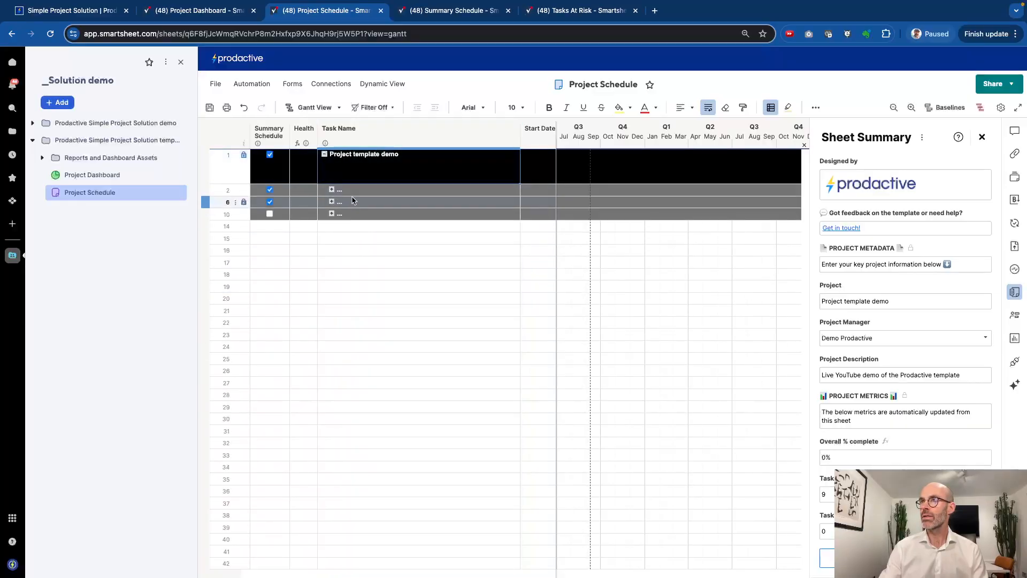
pyautogui.write('Sta')
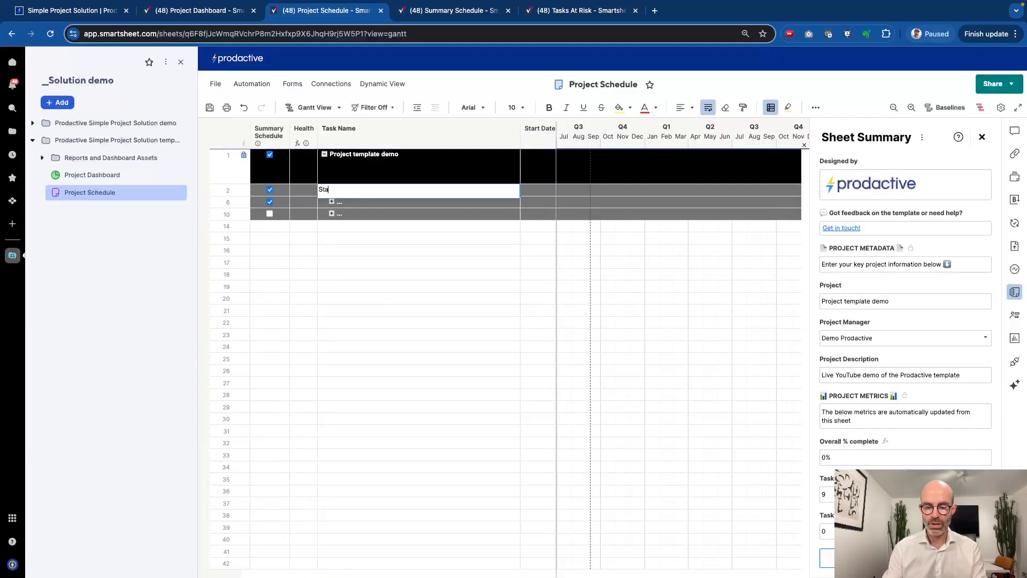
pyautogui.write('ge 1')
pyautogui.press('Return')
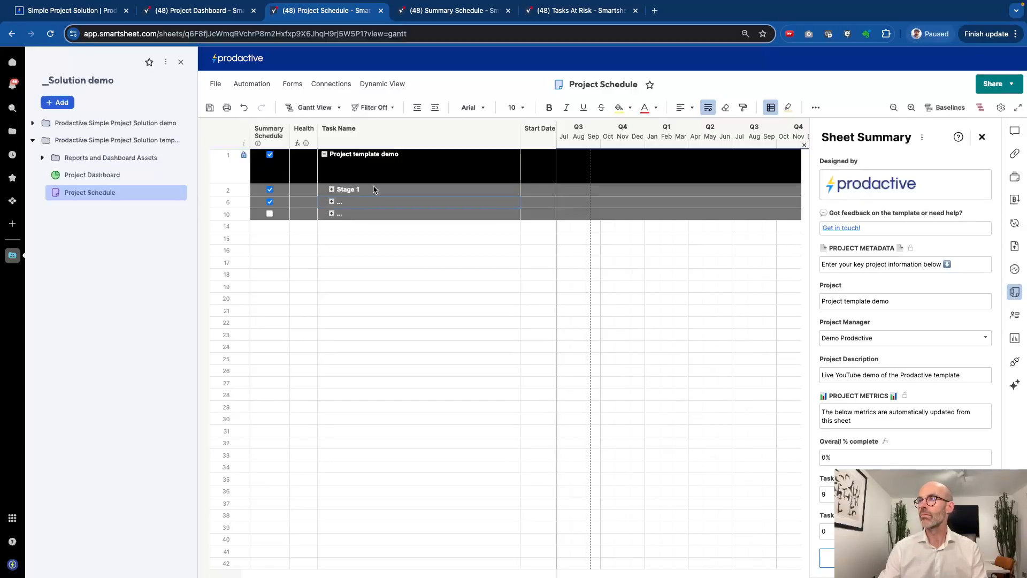
pyautogui.click(432, 188)
pyautogui.moveTo(518, 194); pyautogui.dragTo(518, 215)
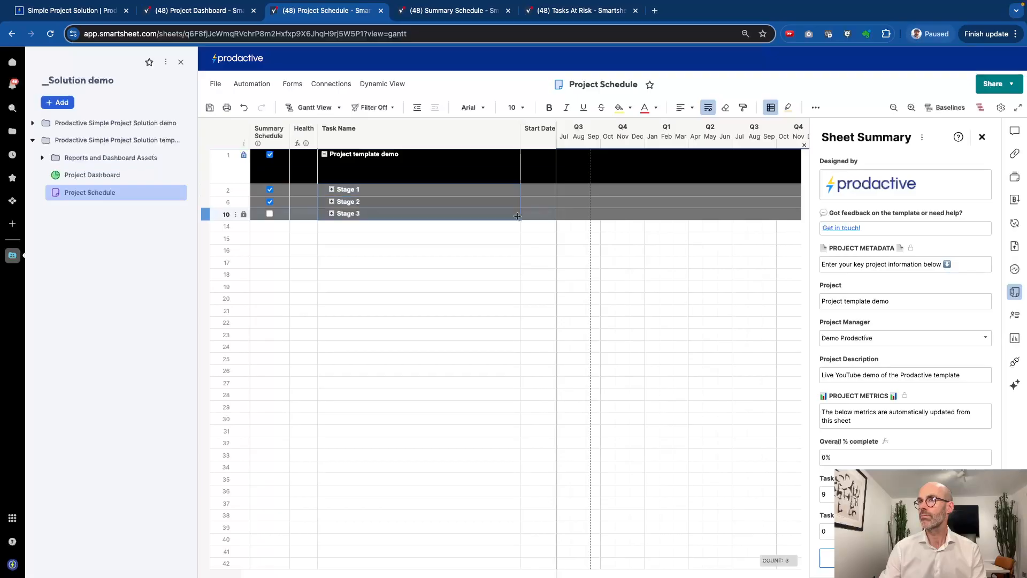
# Name Stage 1's tasks Task 1, Task 2 and Task 3, save, and close the Sheet Summary
pyautogui.click(331, 190)
pyautogui.click(363, 202)
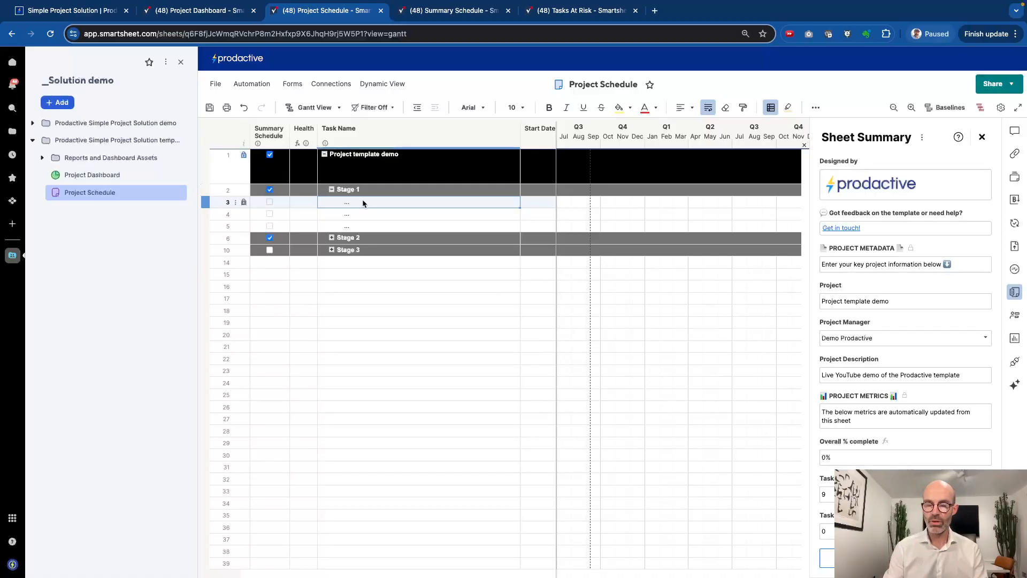
pyautogui.write('Task 1')
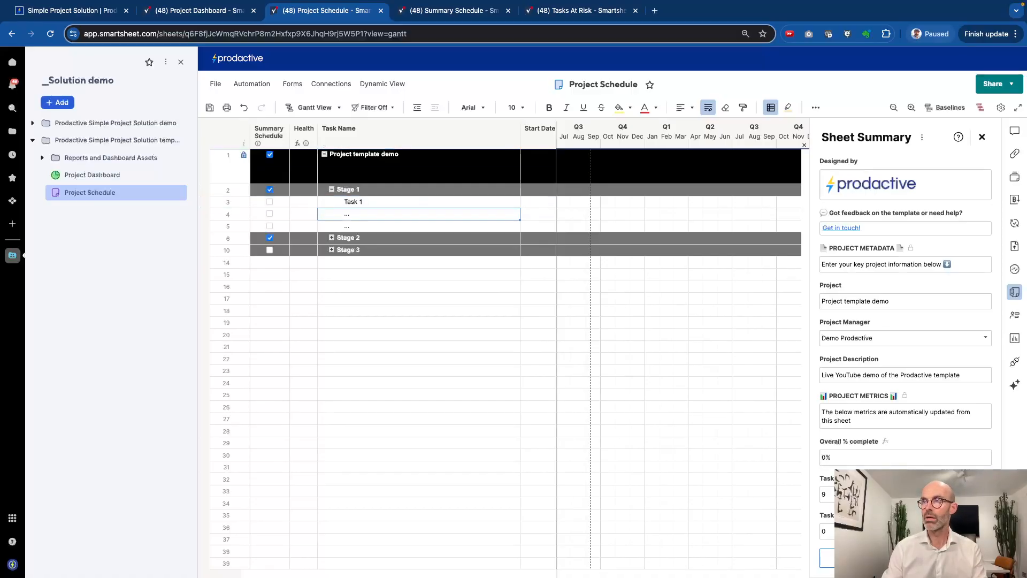
pyautogui.press('Return')
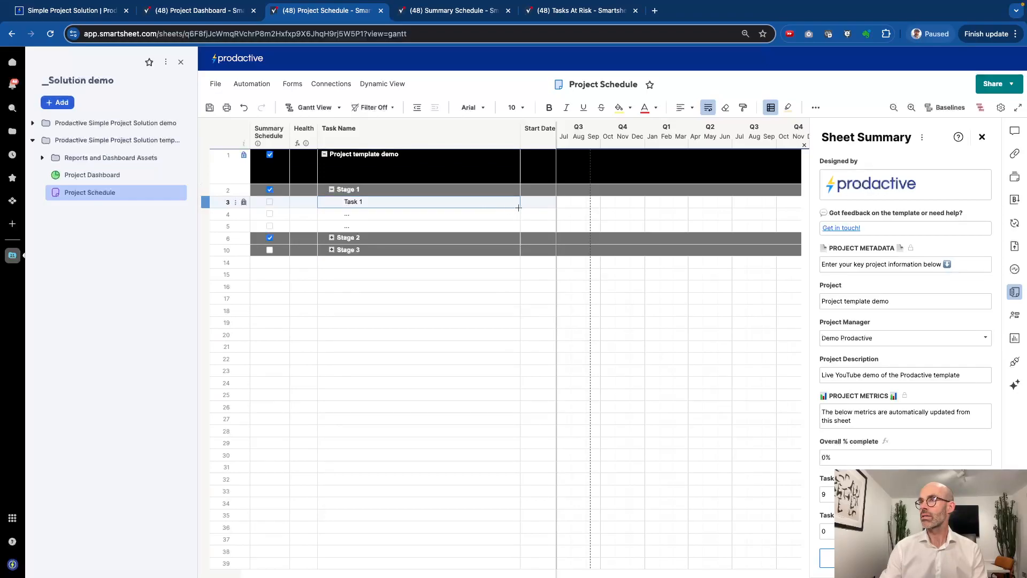
pyautogui.moveTo(519, 207); pyautogui.dragTo(517, 230)
pyautogui.click(473, 275)
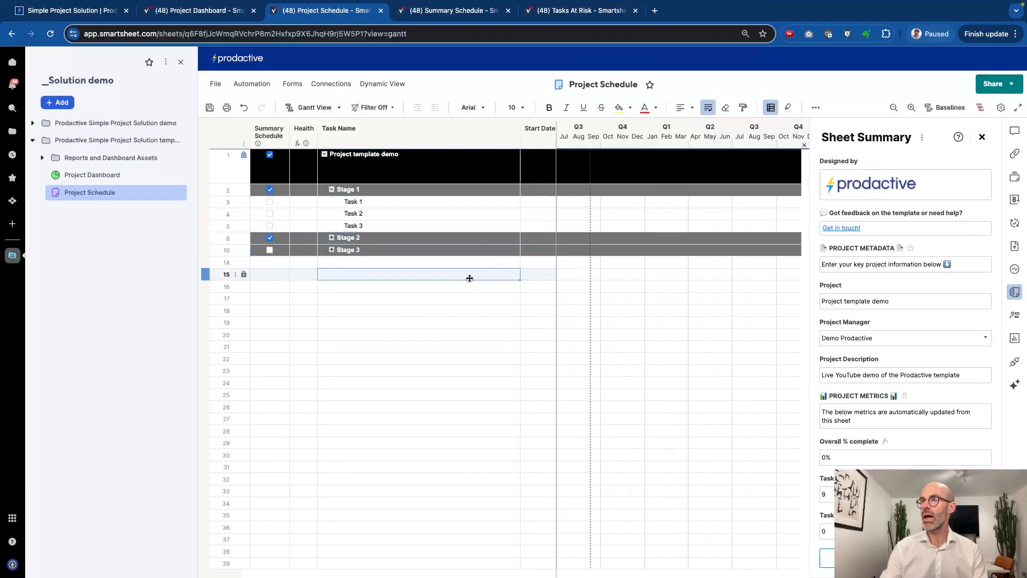
pyautogui.hotkey('ctrl', 's')
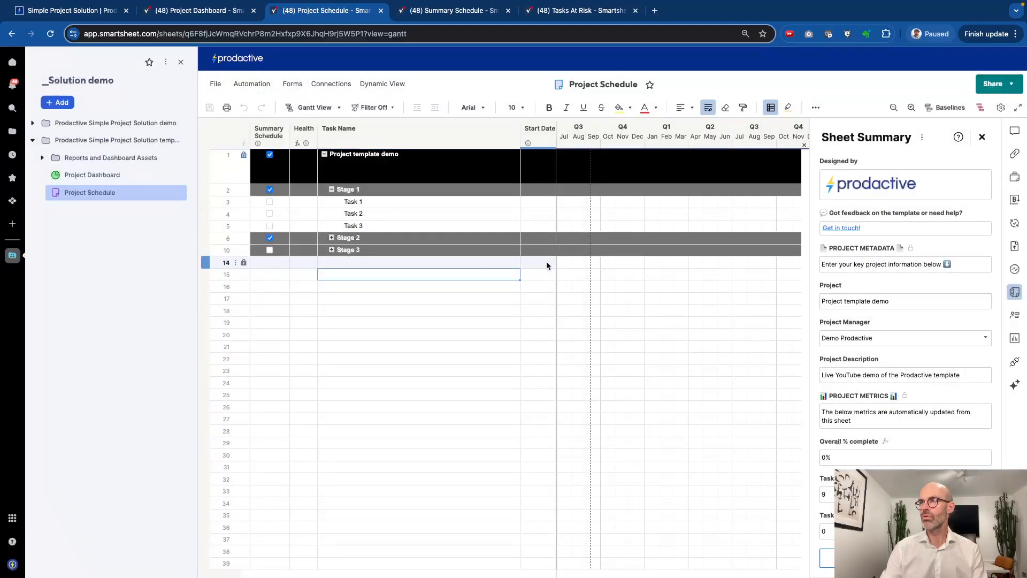
pyautogui.click(982, 139)
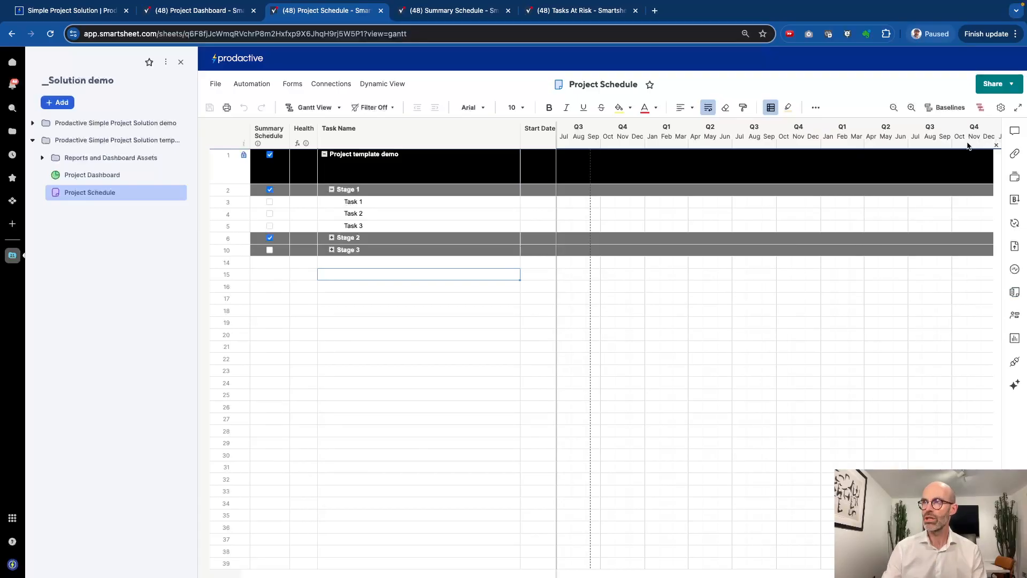
# Widen the grid to reveal the Owner column and set Task 1's start date to 8-Sep-2024
pyautogui.moveTo(555, 275); pyautogui.dragTo(754, 285)
pyautogui.moveTo(757, 245); pyautogui.dragTo(840, 257)
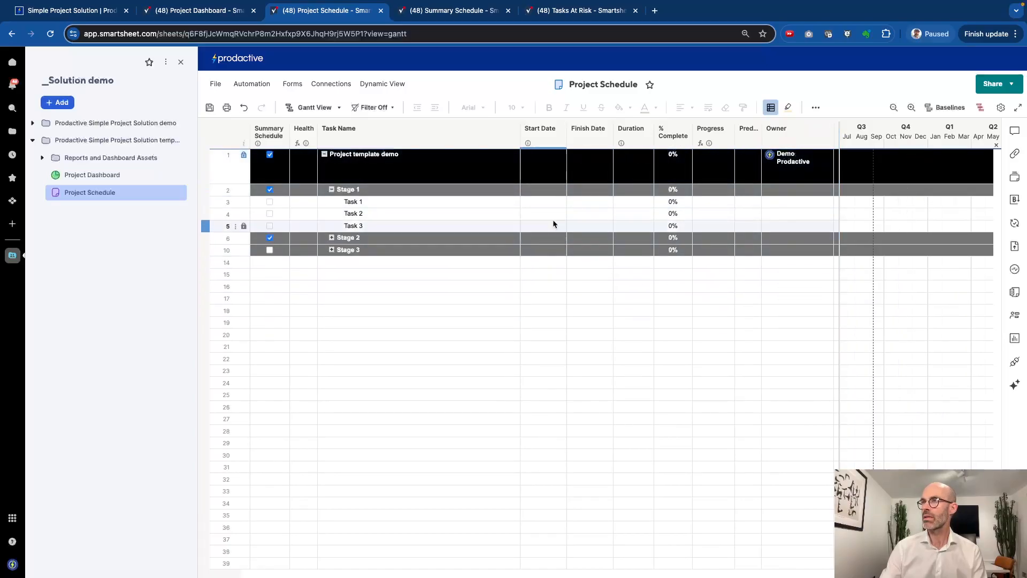
pyautogui.click(530, 202)
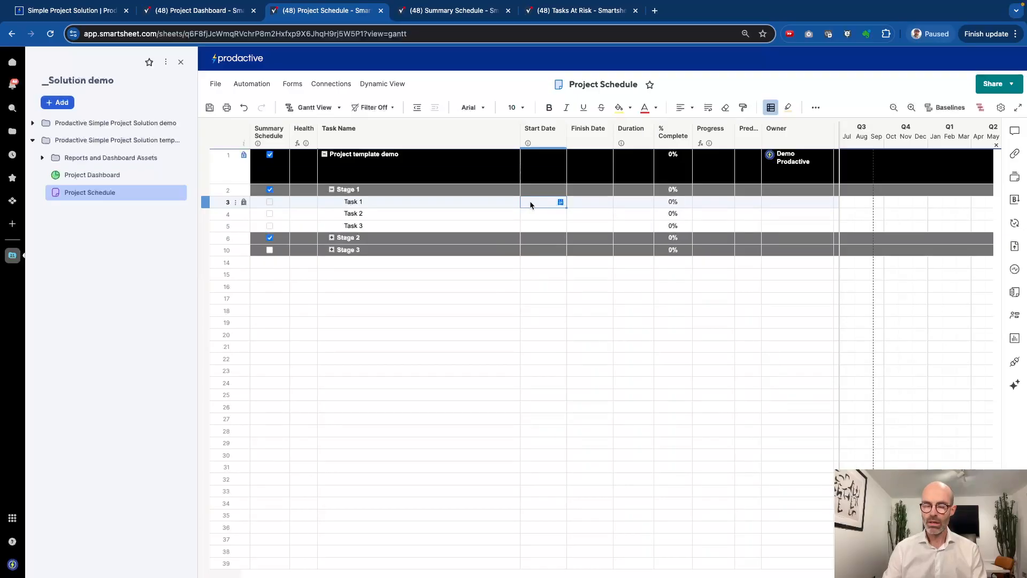
pyautogui.write('t')
pyautogui.press('Return')
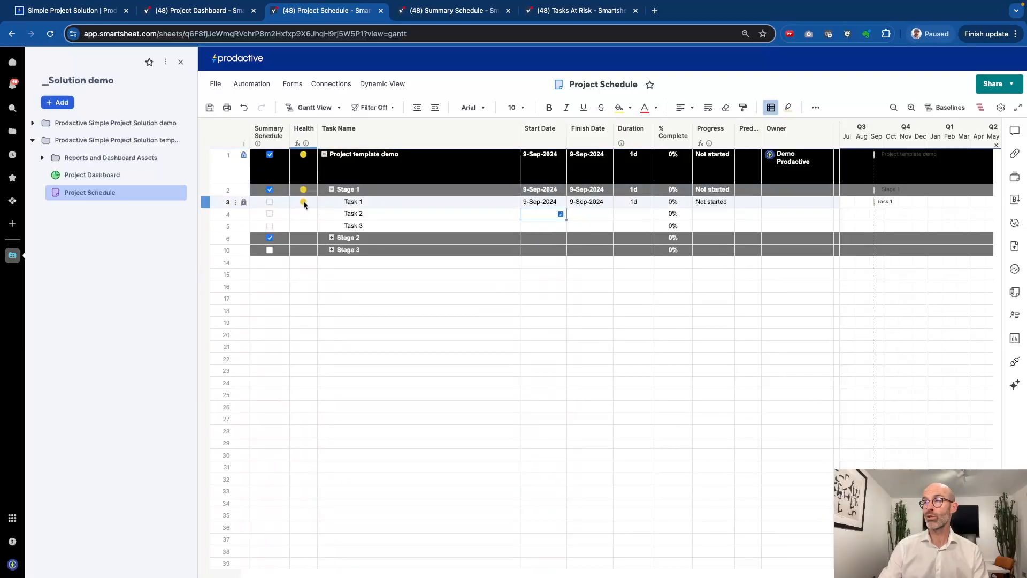
pyautogui.click(541, 202)
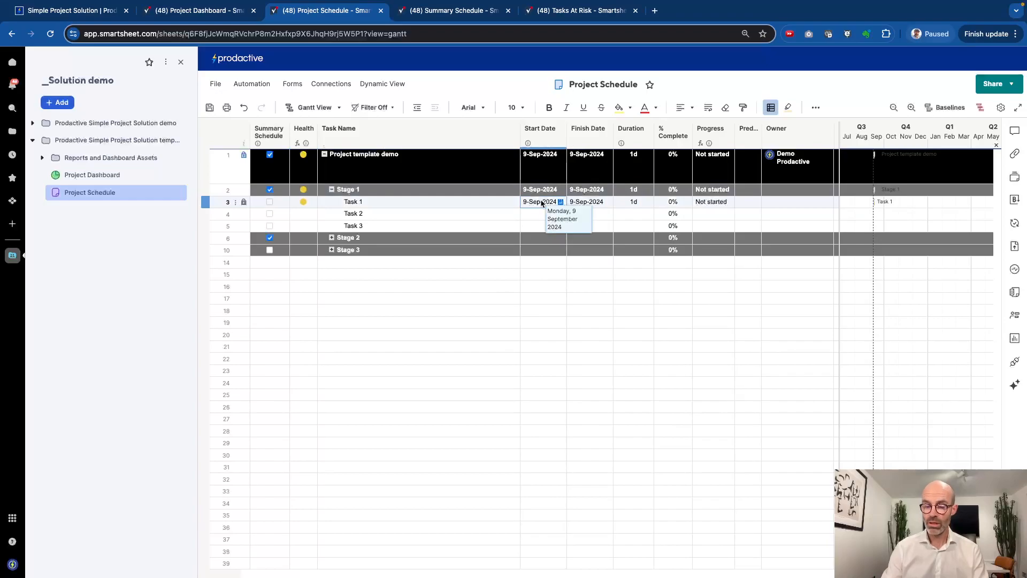
pyautogui.write('t-1')
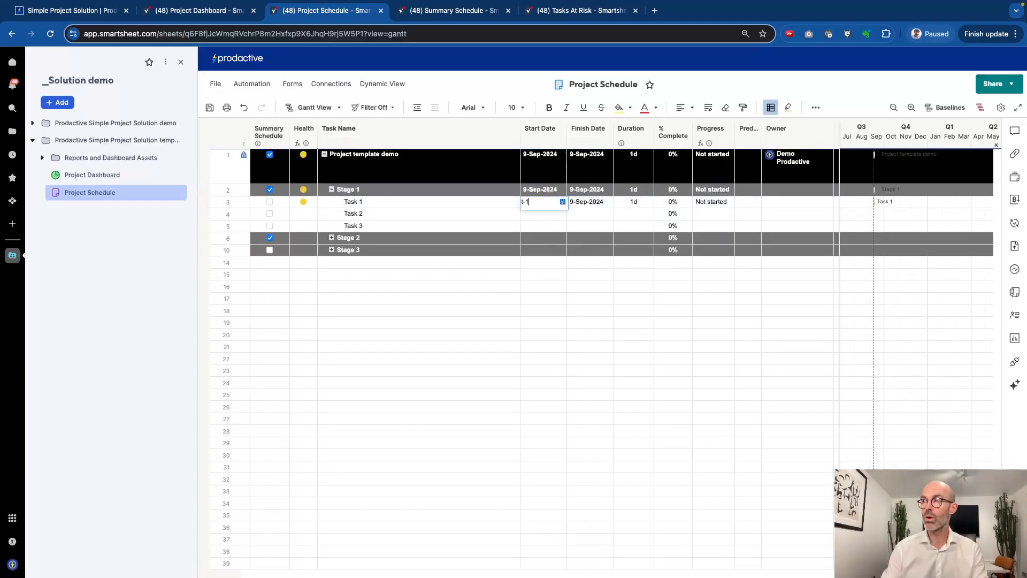
pyautogui.press('Return')
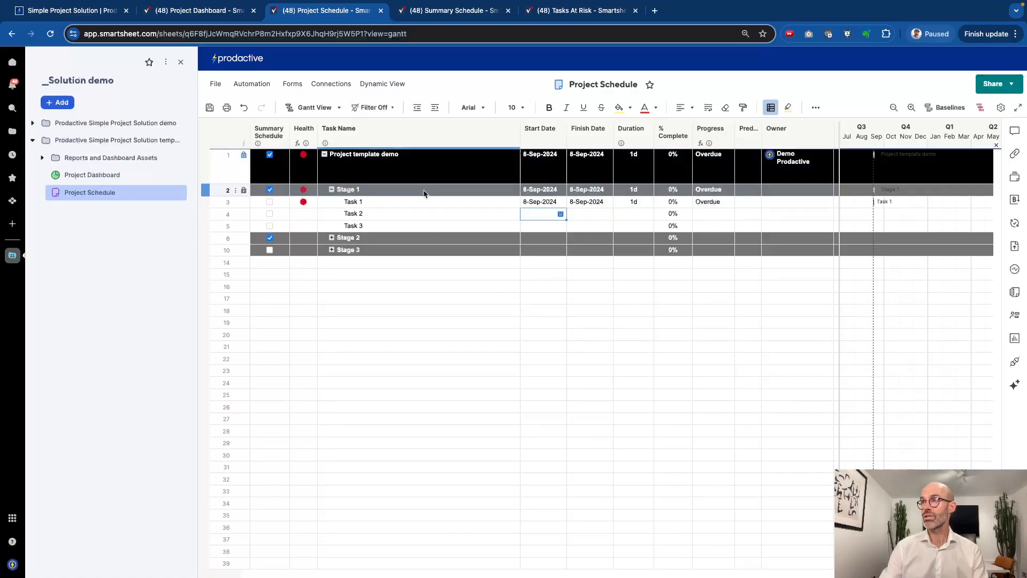
# Give Task 1 a 5-day duration and mark it 20% complete
pyautogui.click(630, 203)
pyautogui.write('5')
pyautogui.press('Return')
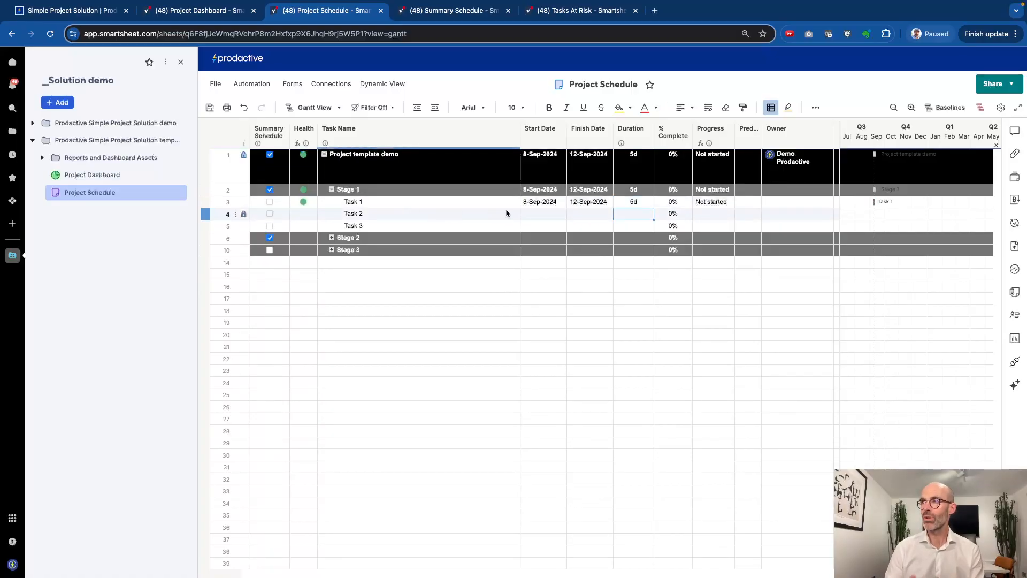
pyautogui.click(670, 204)
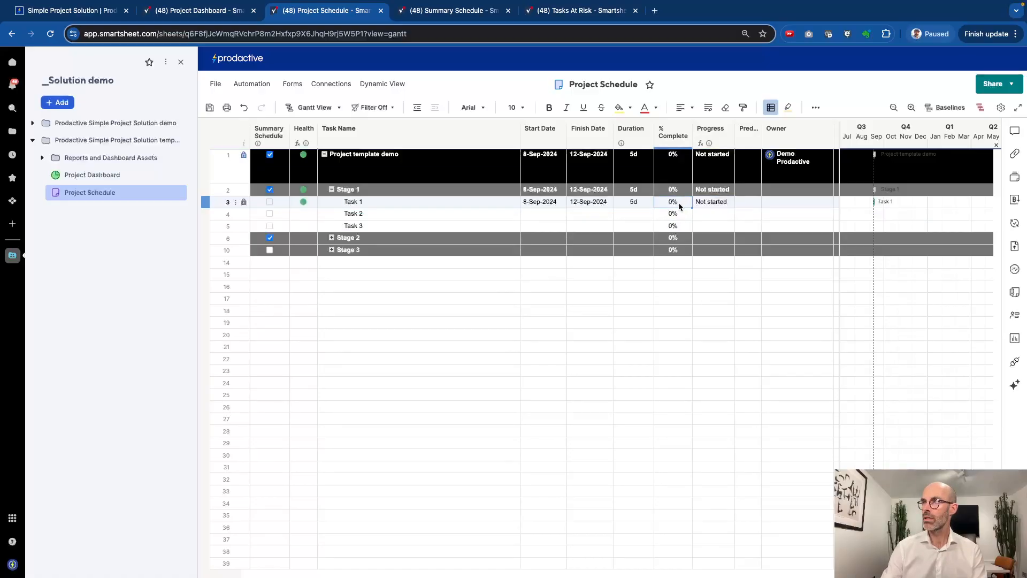
pyautogui.write('20')
pyautogui.press('Return')
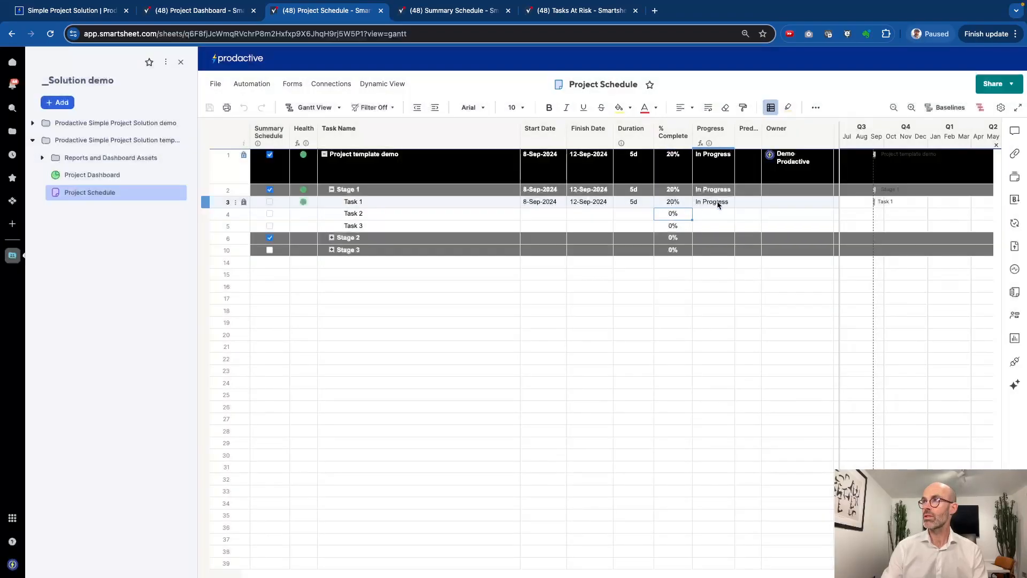
pyautogui.hscroll(2, 718, 204)
pyautogui.hscroll(10, 716, 204)
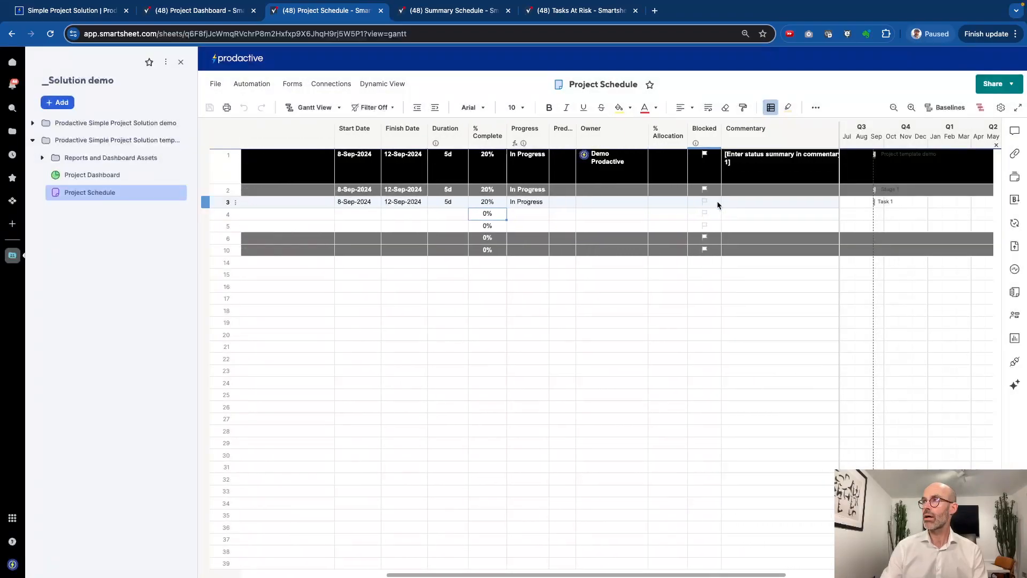
# Enter 'Project started and on track' in Row 1's Commentary cell, then switch to the Project Dashboard
pyautogui.click(737, 171)
pyautogui.hscroll(3, 717, 171)
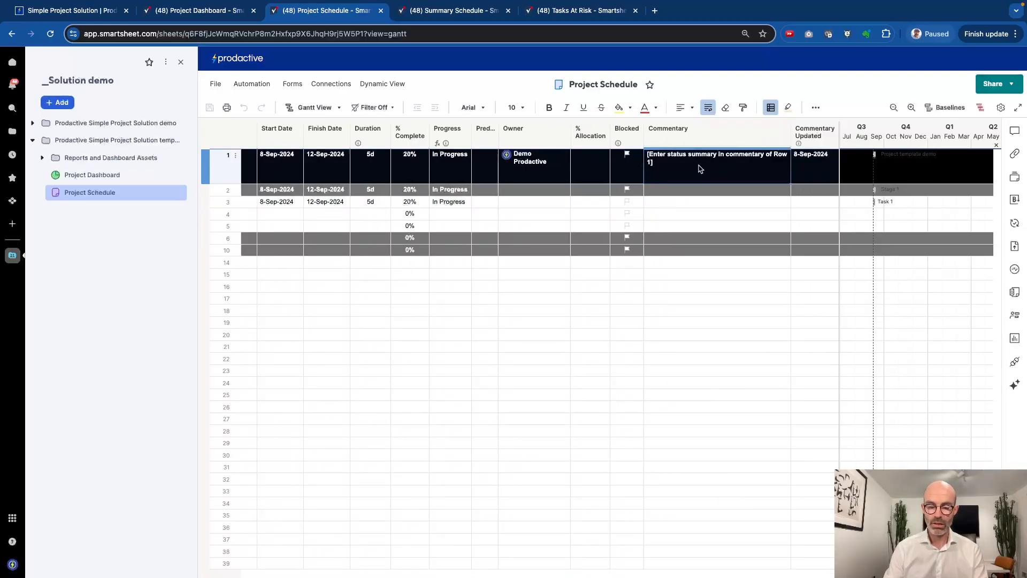
pyautogui.write('Project started and on track')
pyautogui.press('Return')
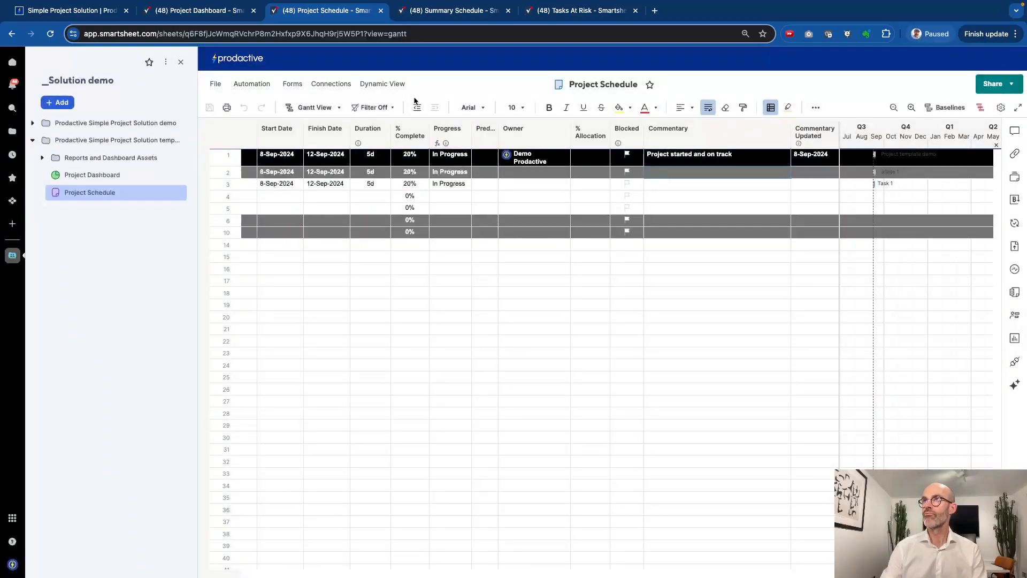
pyautogui.click(207, 11)
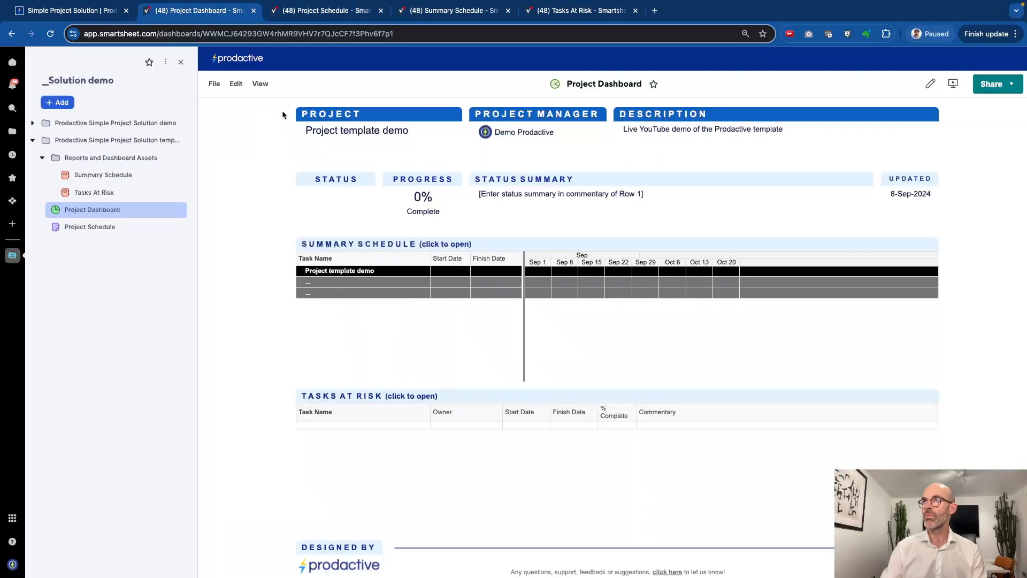
# Reload the Project Dashboard so it shows 20% complete and the new status summary
pyautogui.click(51, 34)
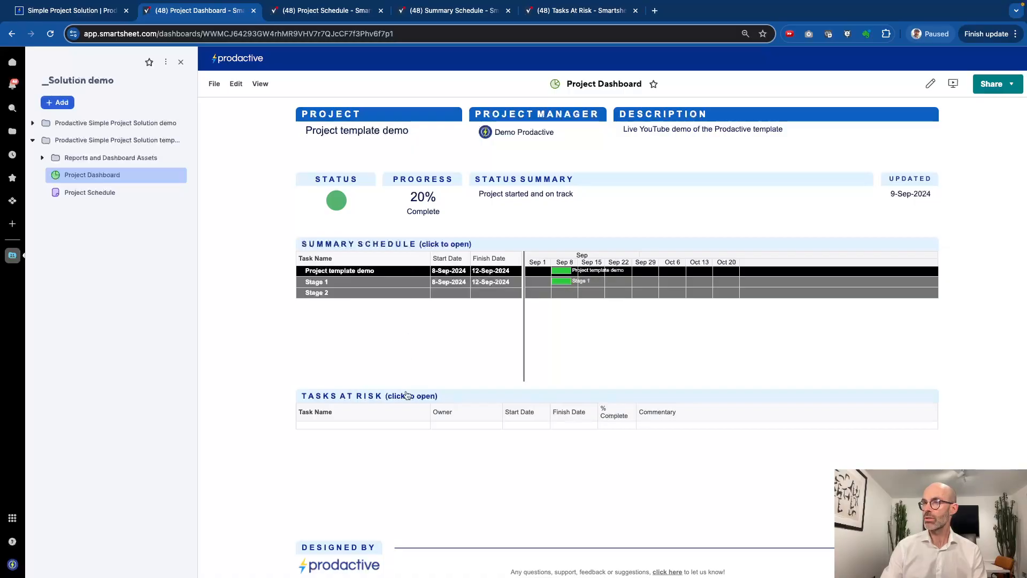
# Set Task 2's duration to 10 days and Task 3's duration to 5 days
pyautogui.click(331, 16)
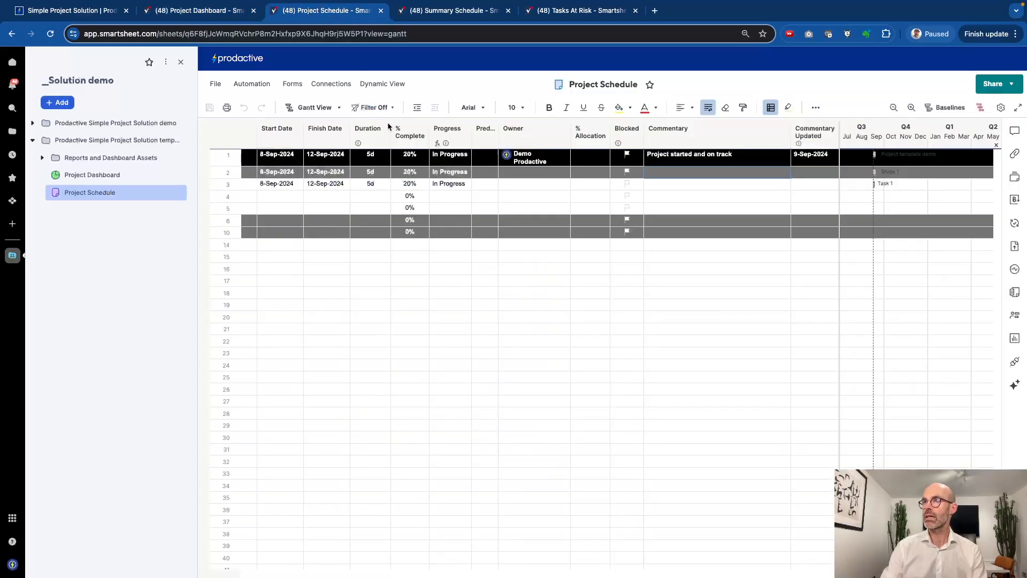
pyautogui.hscroll(-5, 415, 197)
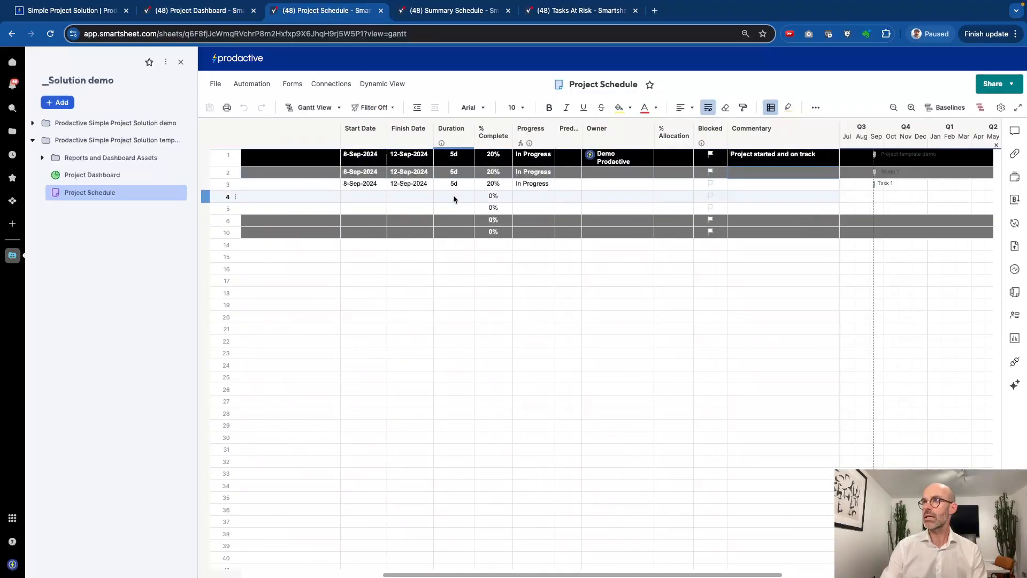
pyautogui.click(665, 197)
pyautogui.write('10')
pyautogui.press('Return')
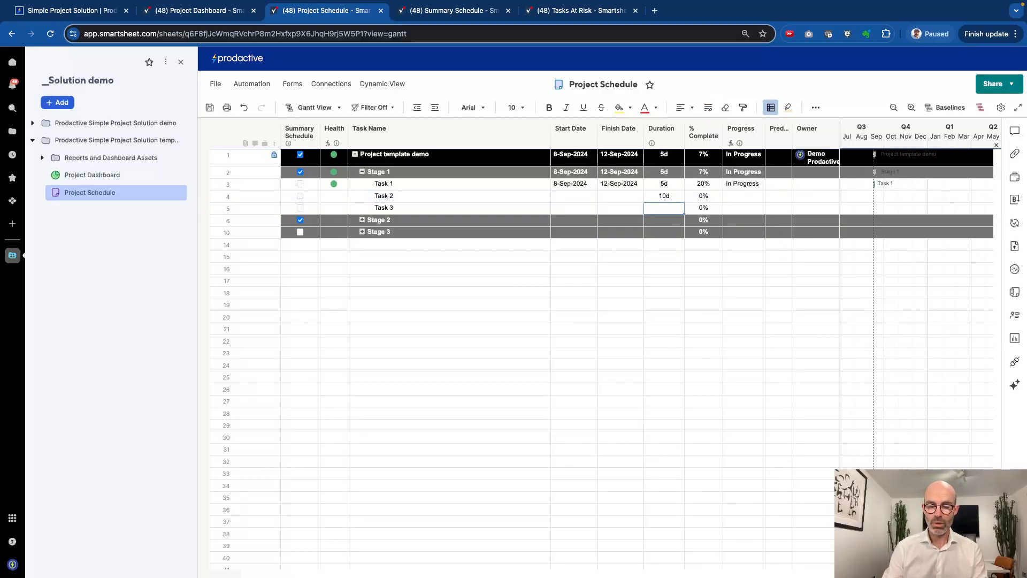
pyautogui.write('5')
pyautogui.press('Return')
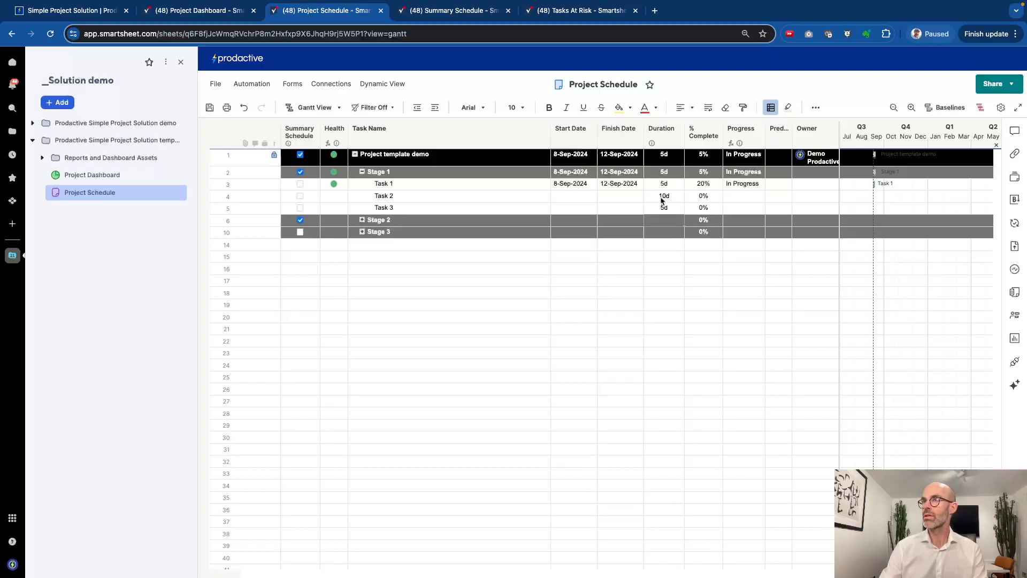
# Add Task 4, Task 5 and Task 6 under Stage 2 and save the sheet
pyautogui.click(352, 224)
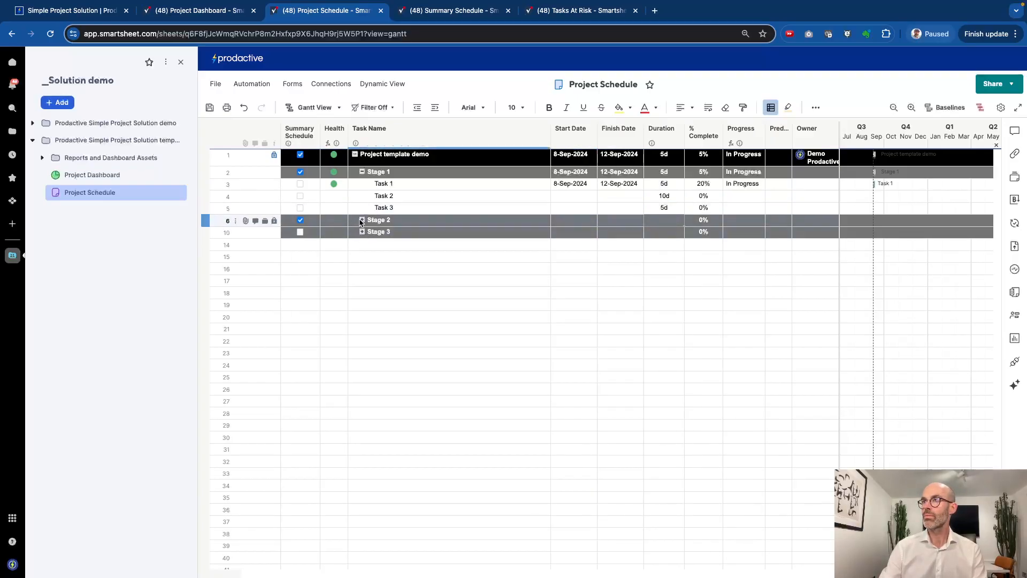
pyautogui.click(362, 220)
pyautogui.click(400, 181)
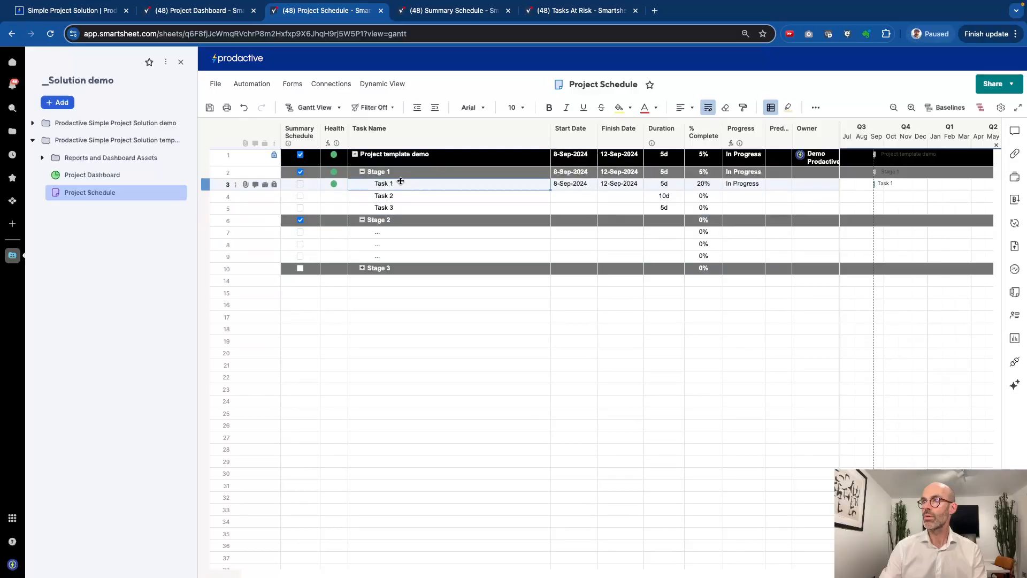
pyautogui.hotkey('ctrl', 'c')
pyautogui.click(387, 231)
pyautogui.hotkey('ctrl', 'v')
pyautogui.doubleClick(404, 232)
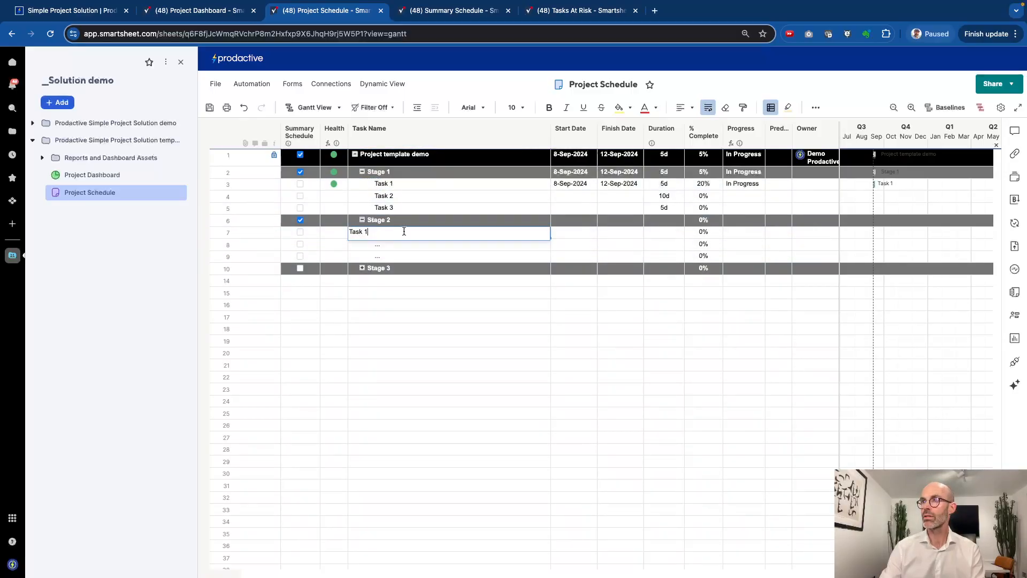
pyautogui.write('4')
pyautogui.press('Return')
pyautogui.click(517, 233)
pyautogui.moveTo(552, 237); pyautogui.dragTo(551, 260)
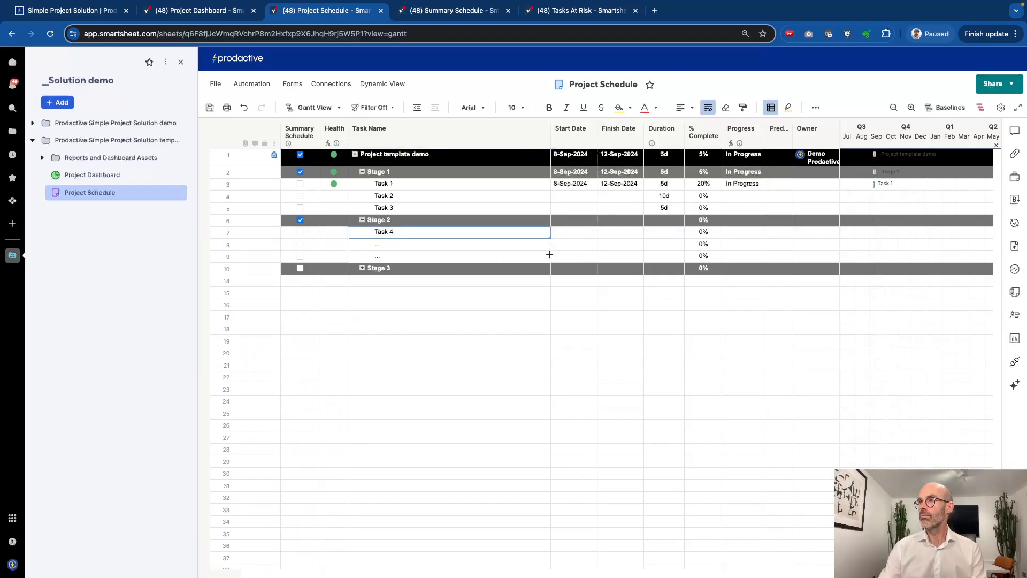
pyautogui.hotkey('ctrl', 's')
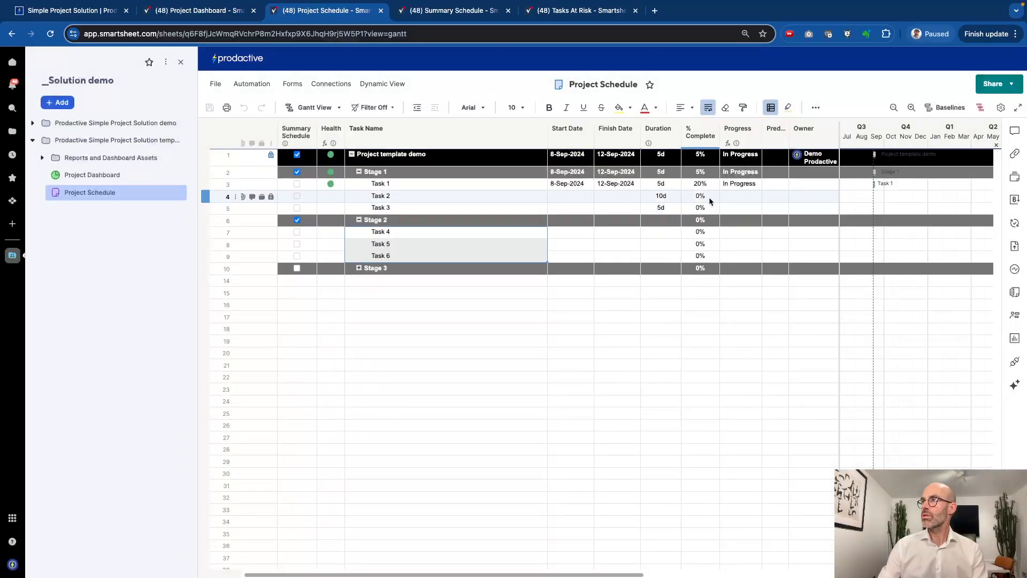
# Set predecessors 3 and 4 so Task 2 follows Task 1 and Task 3 follows Task 2, then open Task 1's start-date picker
pyautogui.hscroll(2, 708, 197)
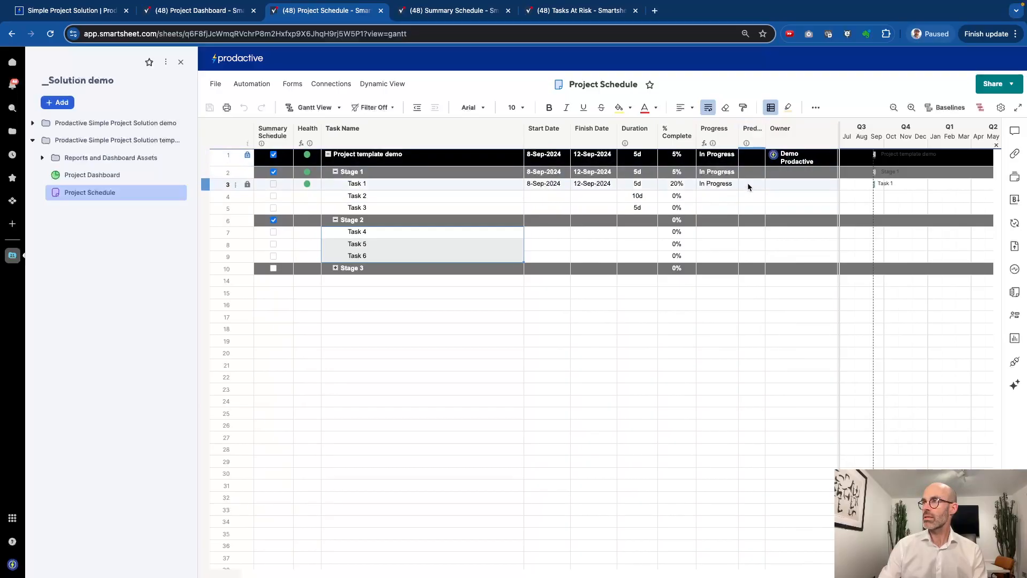
pyautogui.click(748, 185)
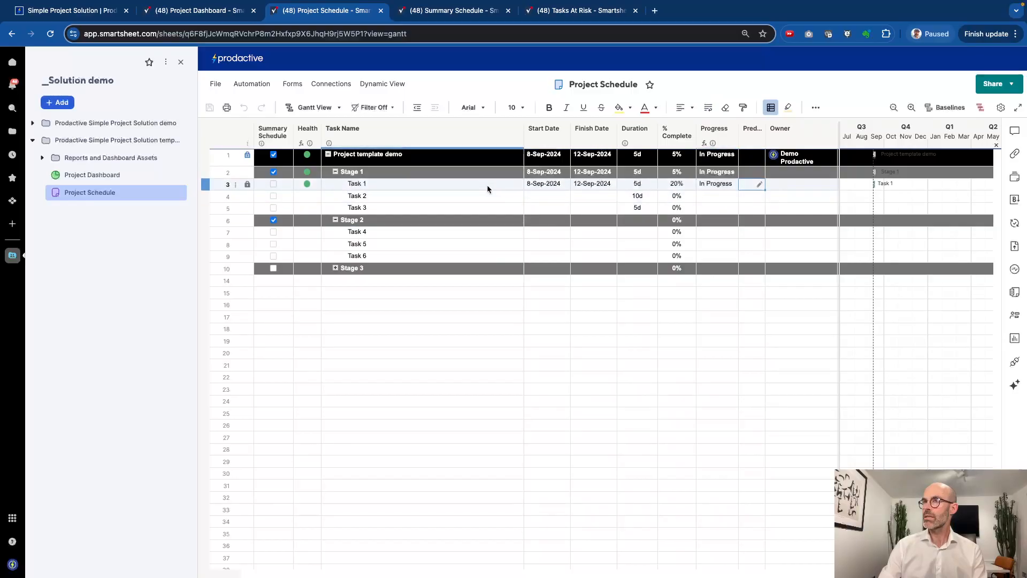
pyautogui.click(462, 194)
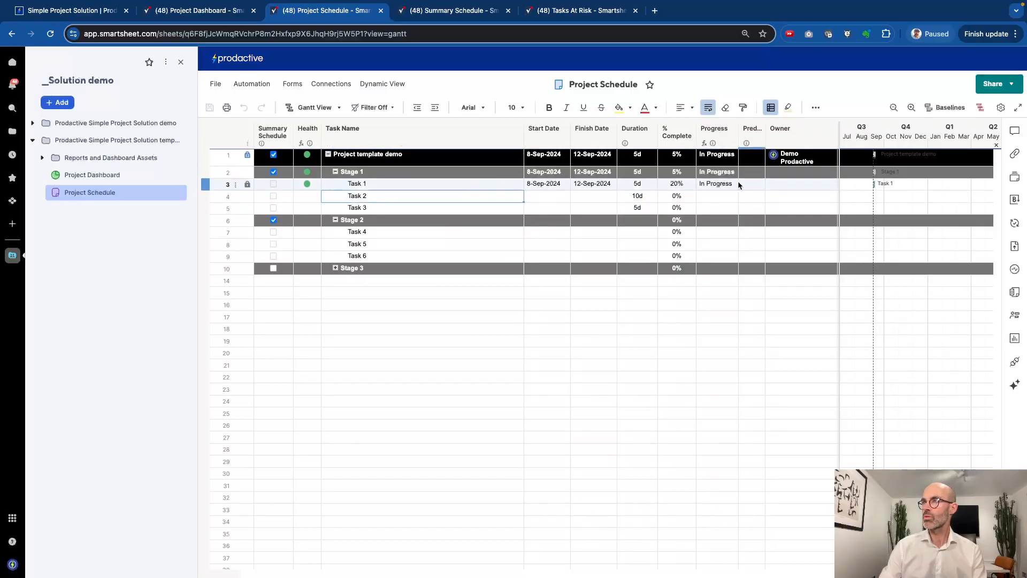
pyautogui.click(749, 201)
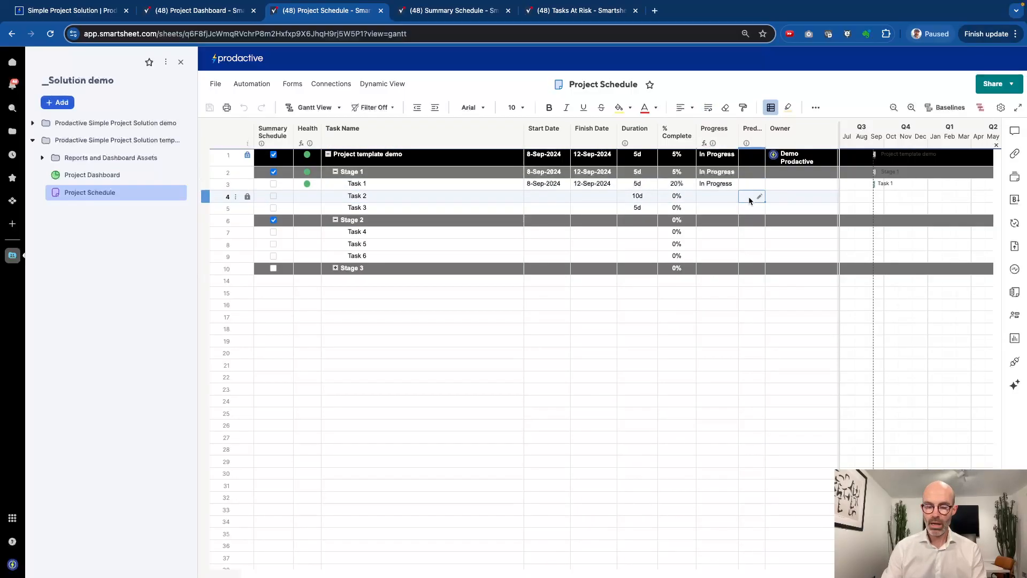
pyautogui.write('3')
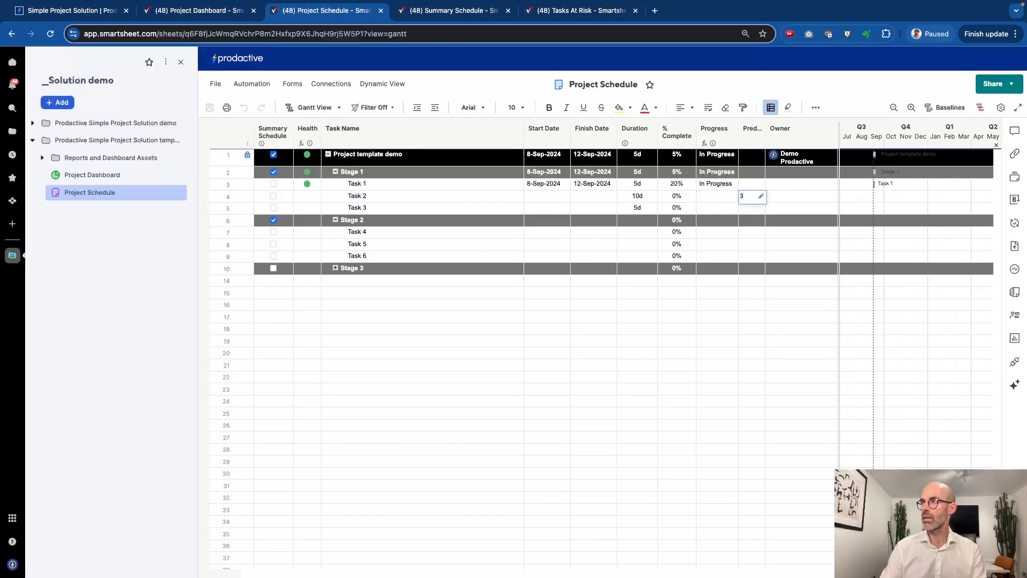
pyautogui.press('Return')
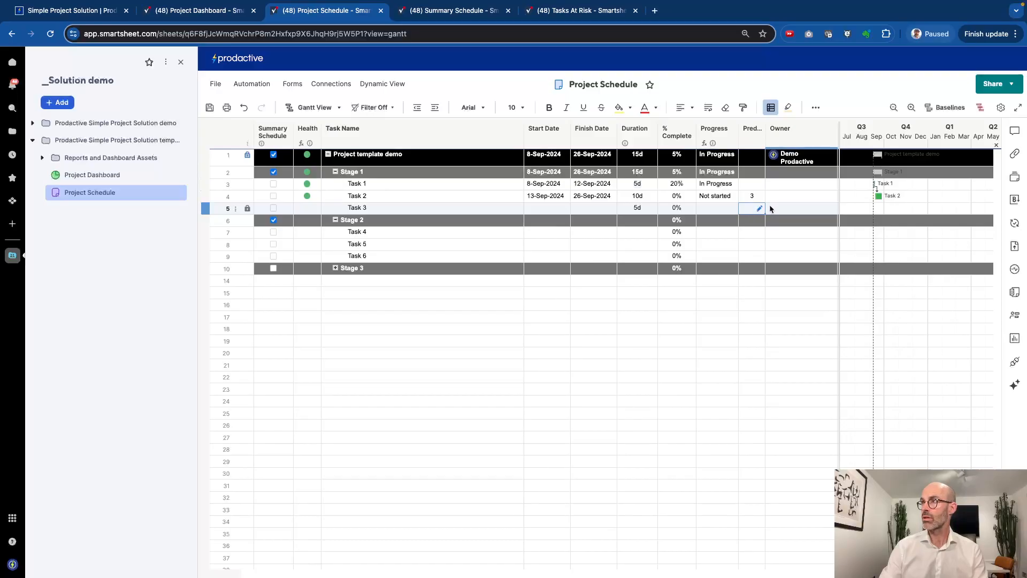
pyautogui.write('4')
pyautogui.press('Return')
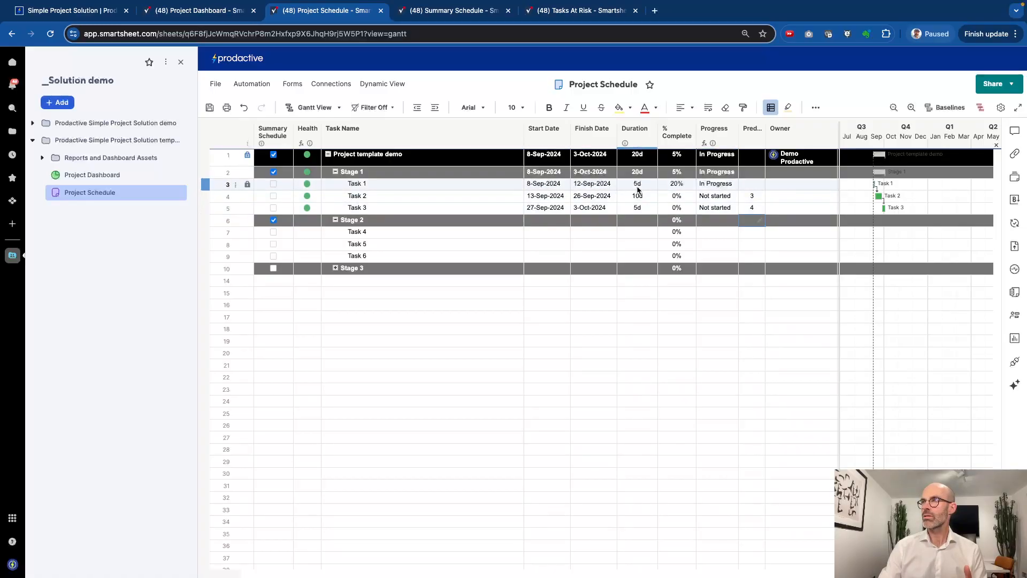
pyautogui.click(556, 185)
pyautogui.click(564, 184)
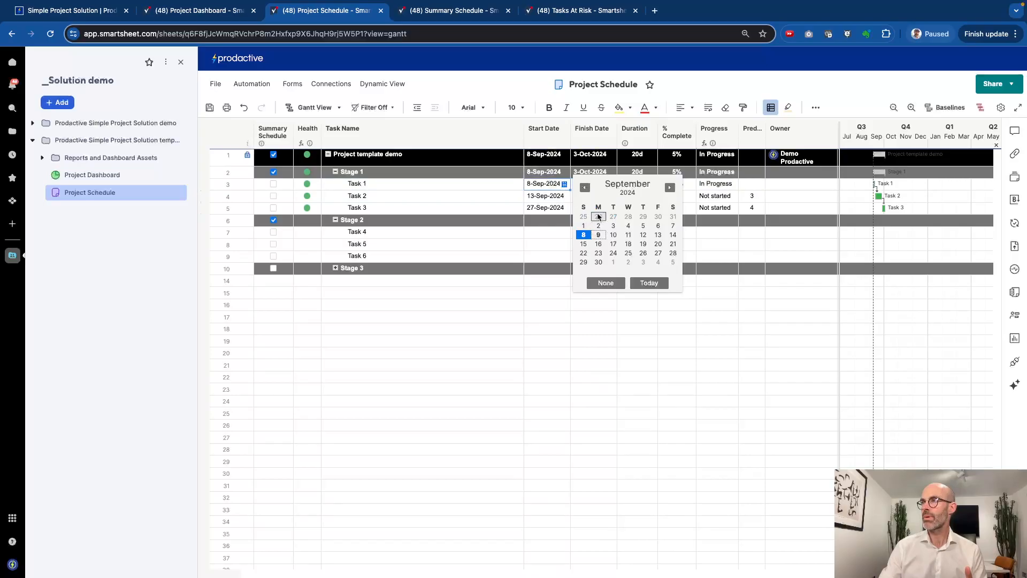
# Move Task 1's start to 26-Aug-2024 and mark it 100% complete
pyautogui.click(598, 216)
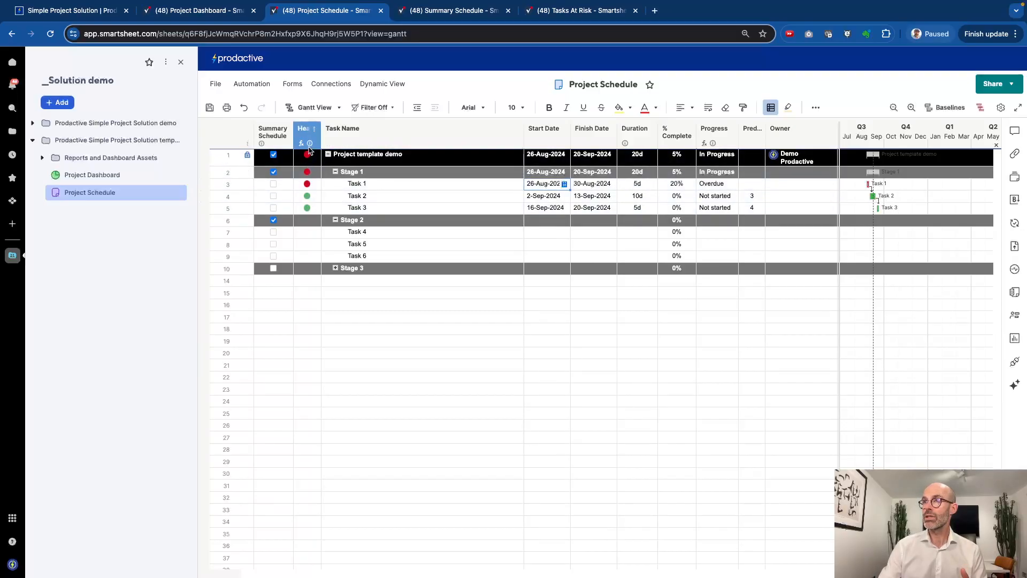
pyautogui.moveTo(310, 143)
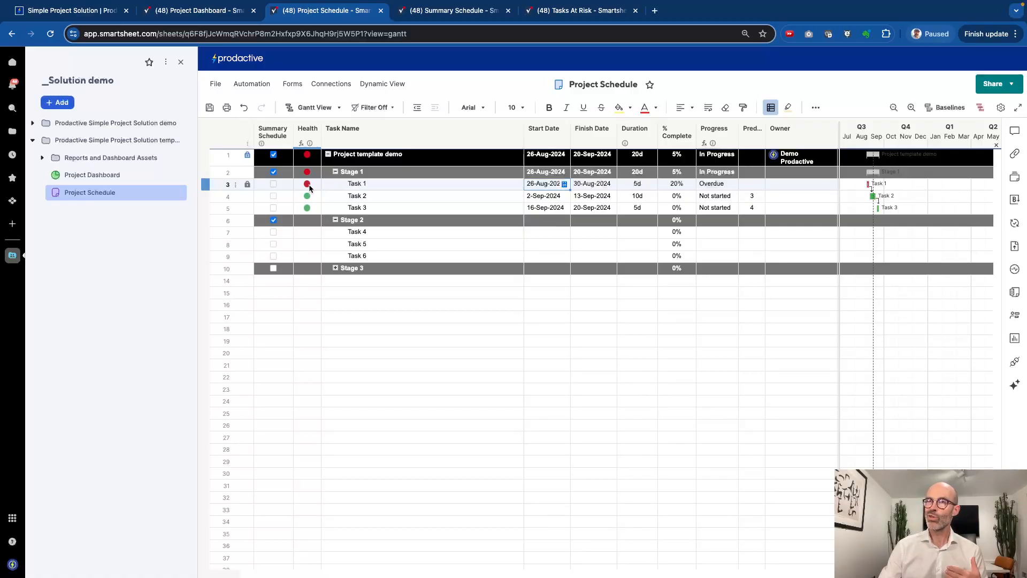
pyautogui.moveTo(311, 189)
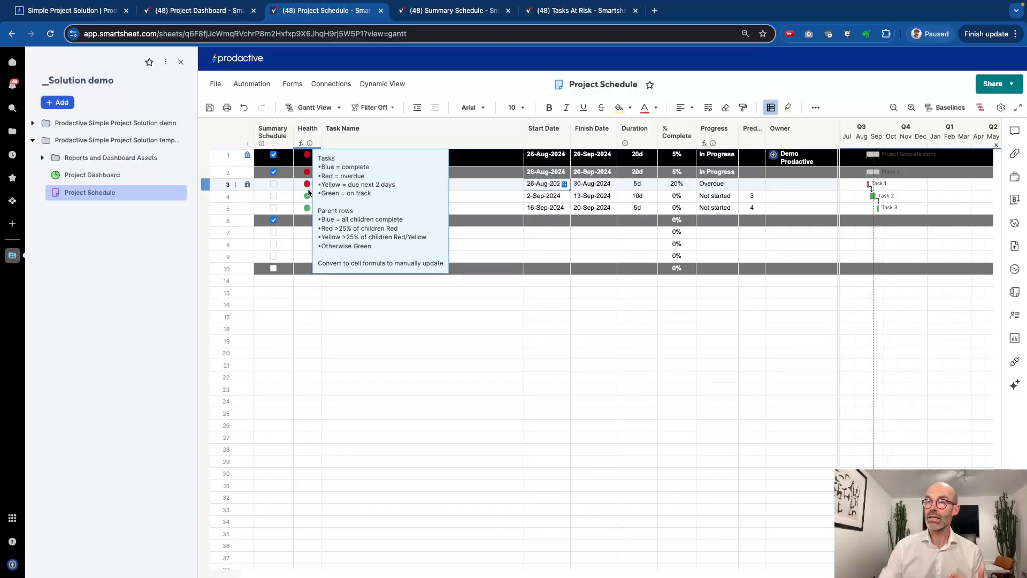
pyautogui.click(673, 184)
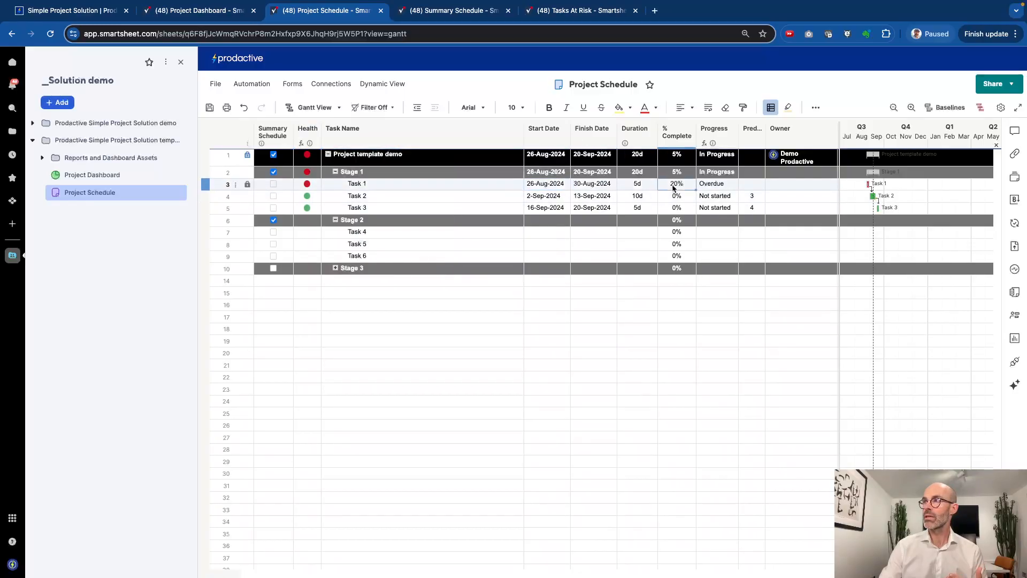
pyautogui.write('100')
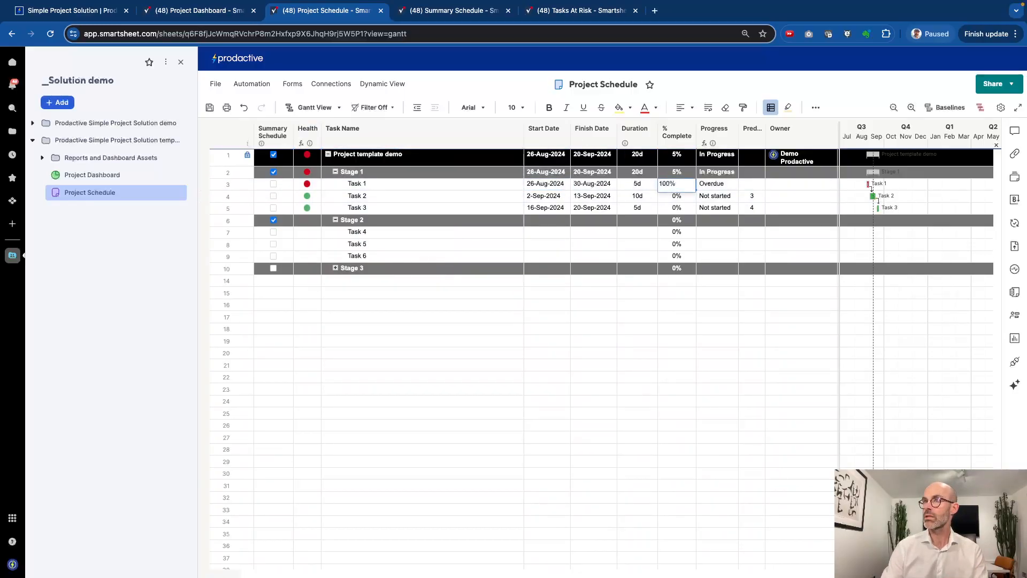
pyautogui.press('Return')
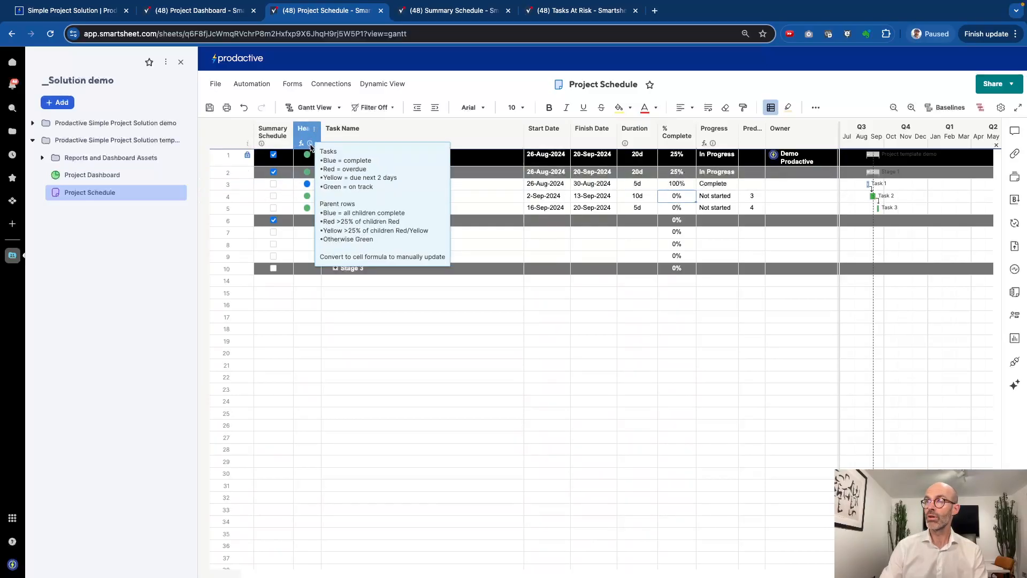
pyautogui.click(302, 344)
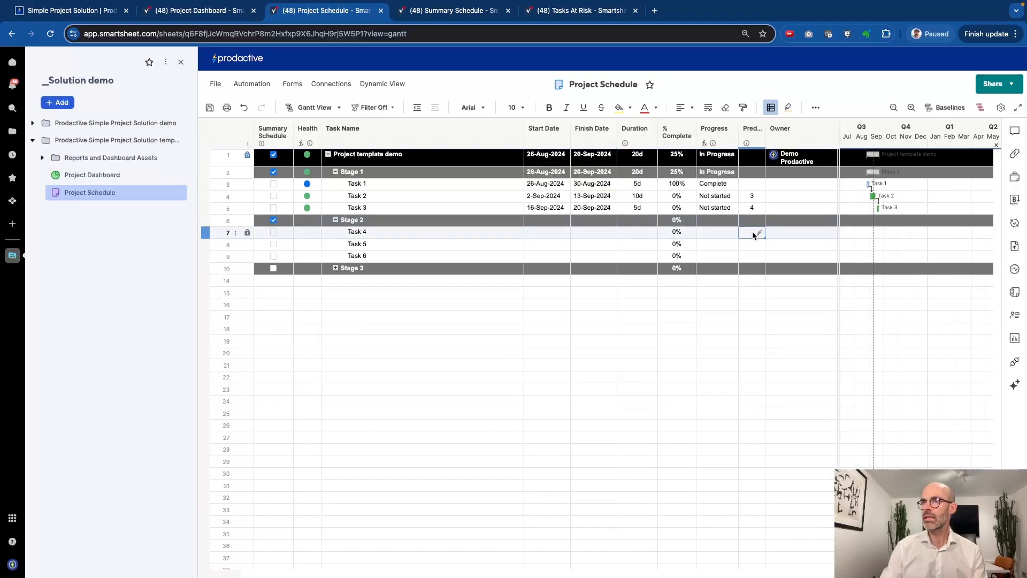
# Set predecessors 5, 7 and 8 so Tasks 4–6 follow one another
pyautogui.write('5')
pyautogui.press('Return')
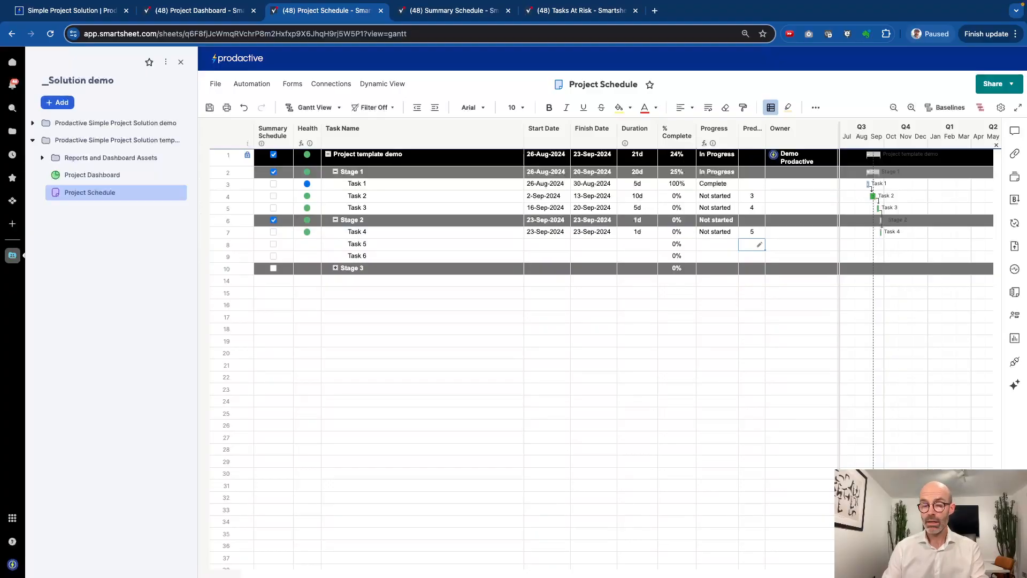
pyautogui.write('7')
pyautogui.press('Return')
pyautogui.write('8')
pyautogui.press('Return')
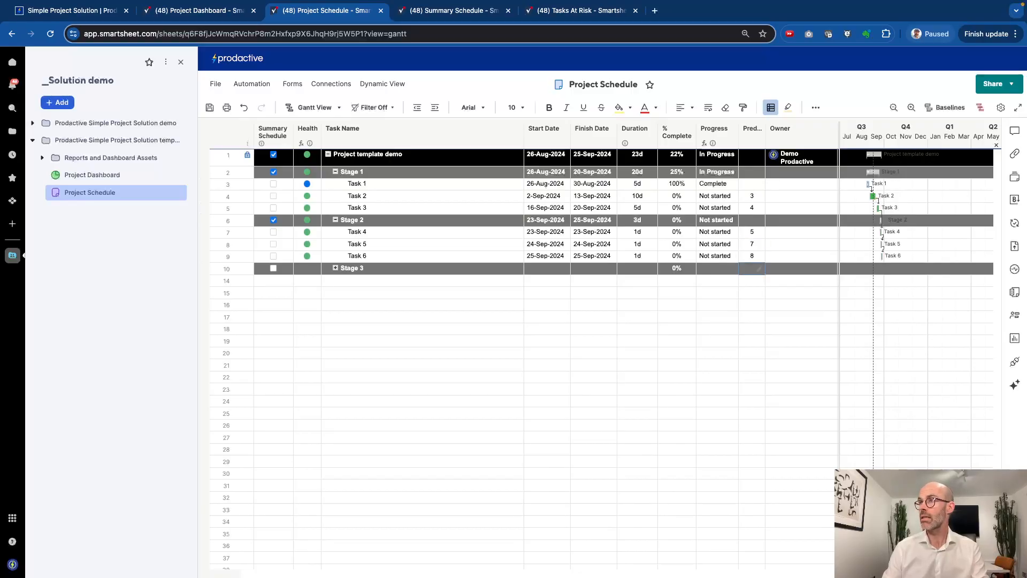
# Give Tasks 4, 5 and 6 durations of 5, 5 and 10 days
pyautogui.click(637, 233)
pyautogui.write('5')
pyautogui.press('Return')
pyautogui.write('5')
pyautogui.press('Return')
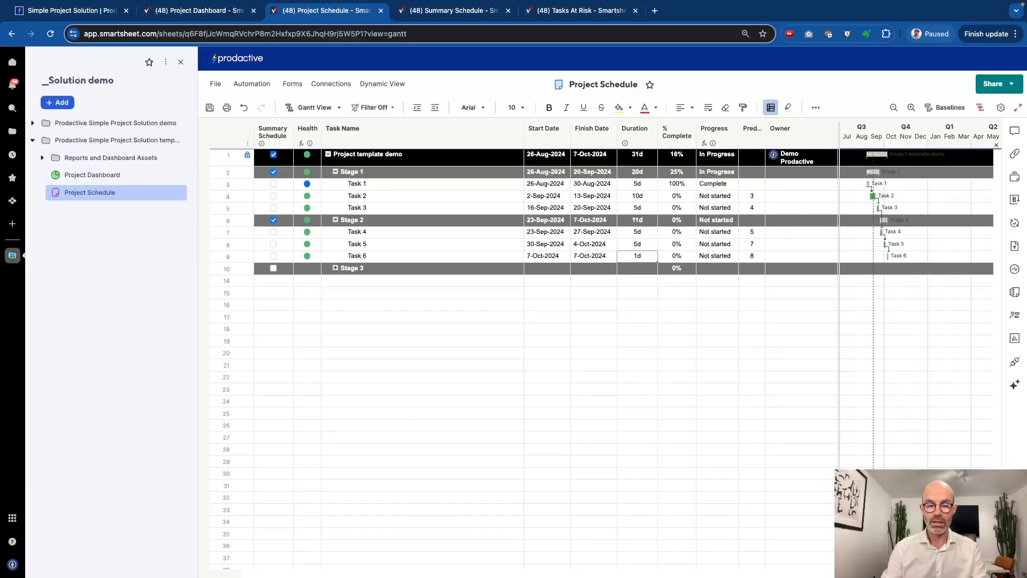
pyautogui.write('10')
pyautogui.press('Return')
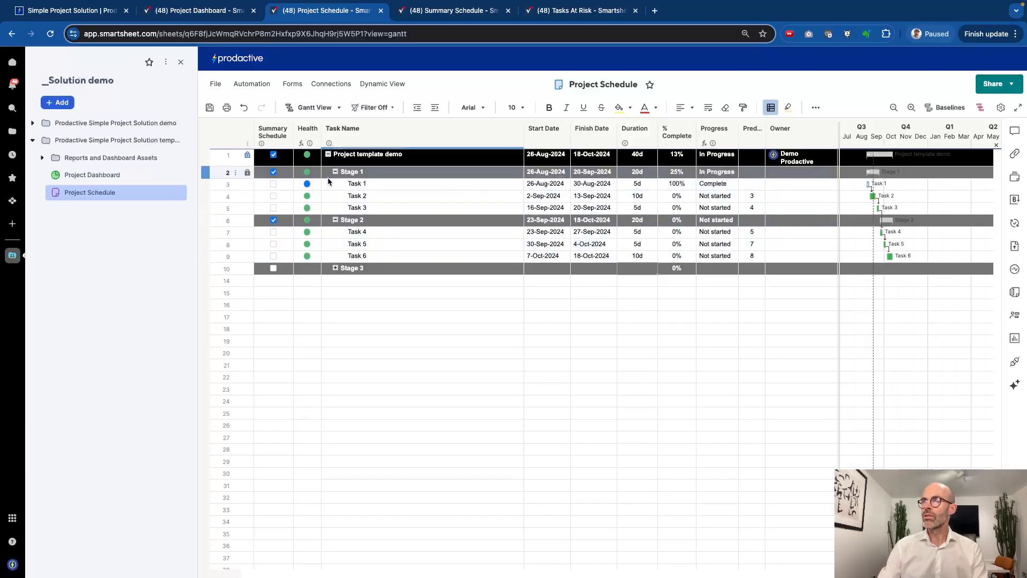
# Lower Task 1's % Complete to 90
pyautogui.click(678, 186)
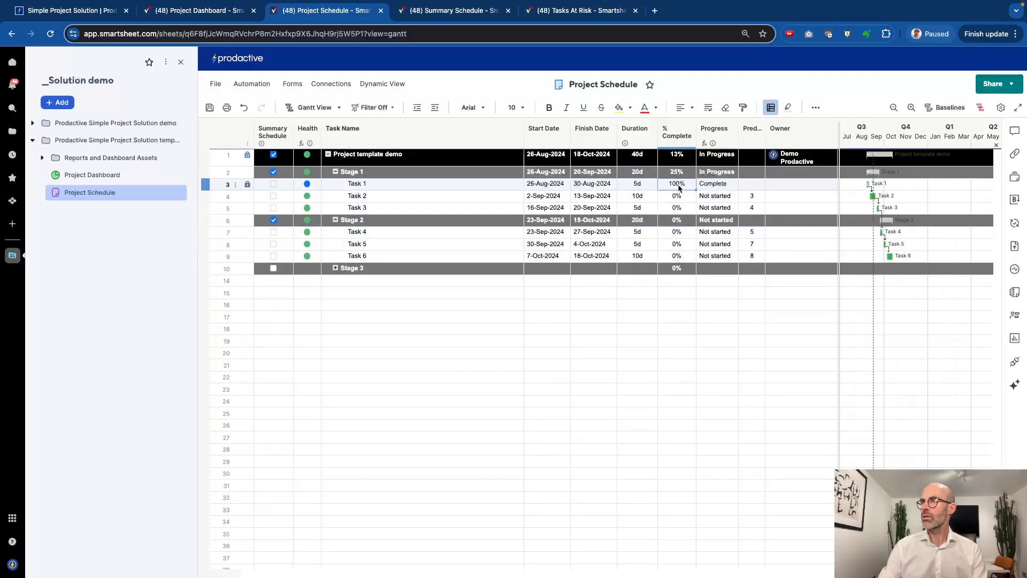
pyautogui.write('90')
pyautogui.press('Return')
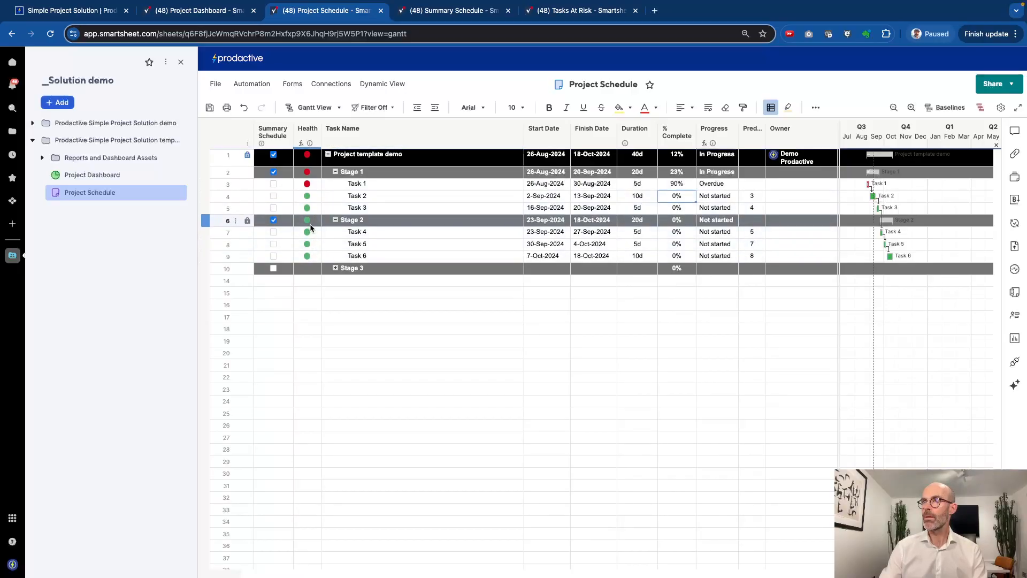
# Expand Stage 3 and give its three tasks (rows 11–13) 5-day durations
pyautogui.click(335, 268)
pyautogui.click(641, 279)
pyautogui.write('5')
pyautogui.press('Return')
pyautogui.write('5')
pyautogui.press('Return')
pyautogui.write('5')
pyautogui.press('Return')
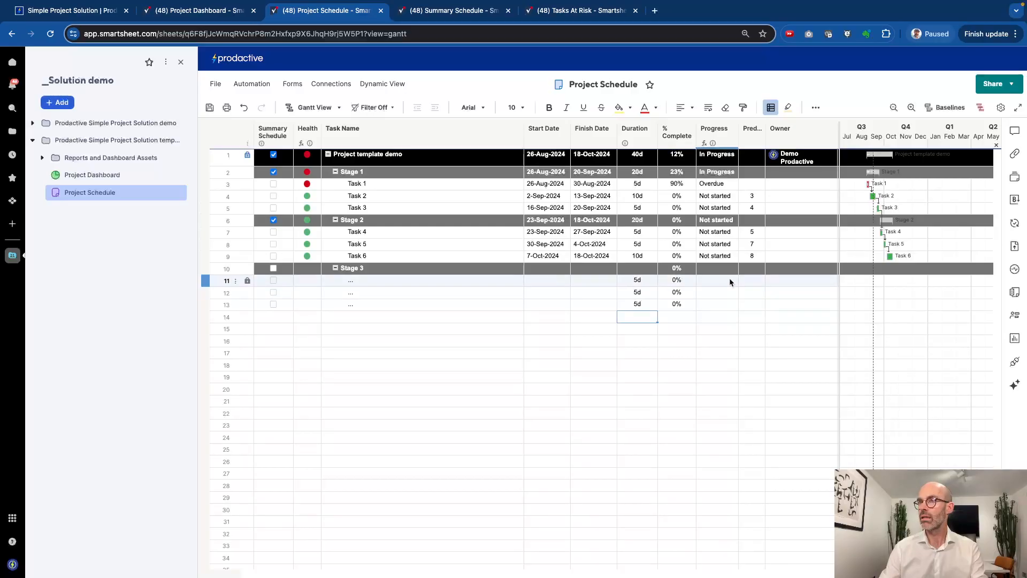
# Chain rows 11–13 after Task 6 with predecessors 9, 11 and 12, then check the project row's Health formula
pyautogui.click(745, 281)
pyautogui.write('9')
pyautogui.press('Return')
pyautogui.write('11')
pyautogui.press('Return')
pyautogui.write('12')
pyautogui.press('Return')
pyautogui.click(470, 377)
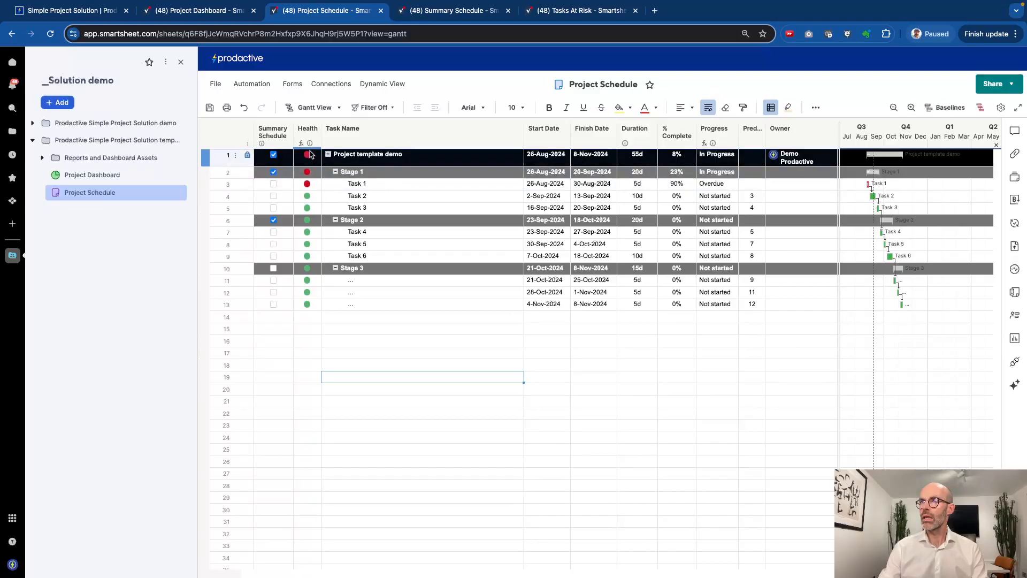
pyautogui.moveTo(310, 143)
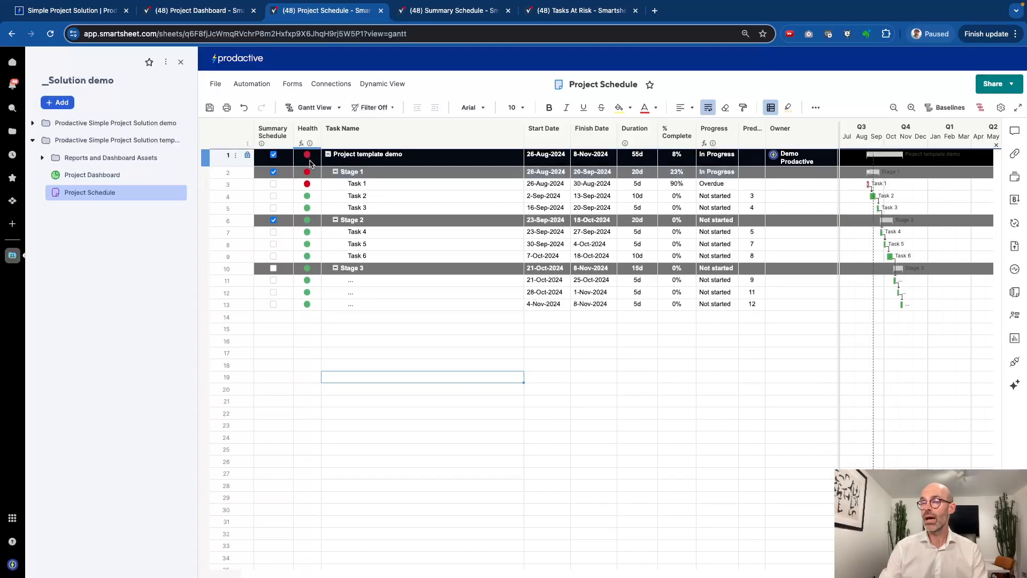
pyautogui.click(310, 160)
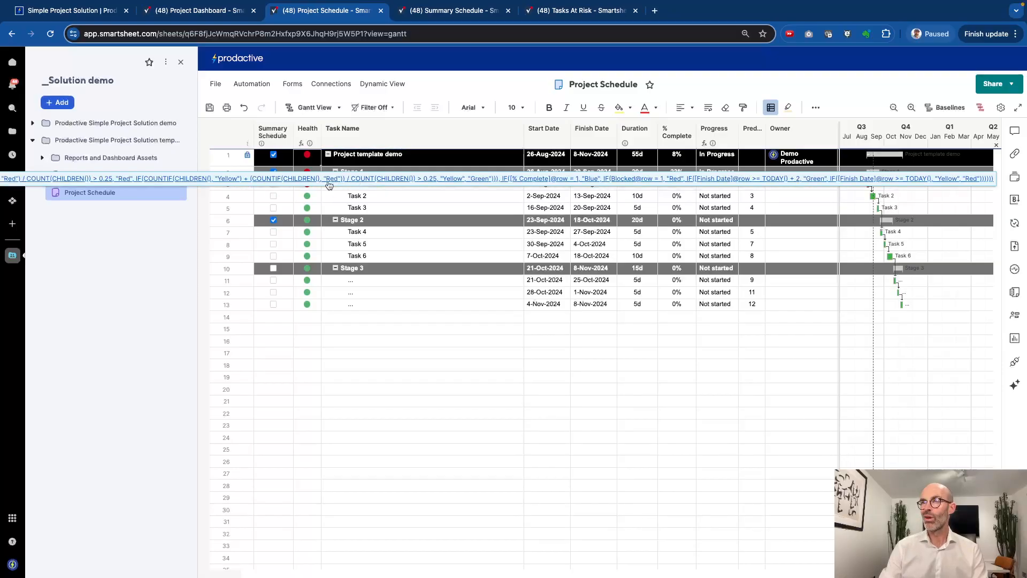
# Convert the project row's Health formula to a fixed Red value
pyautogui.rightClick(308, 160)
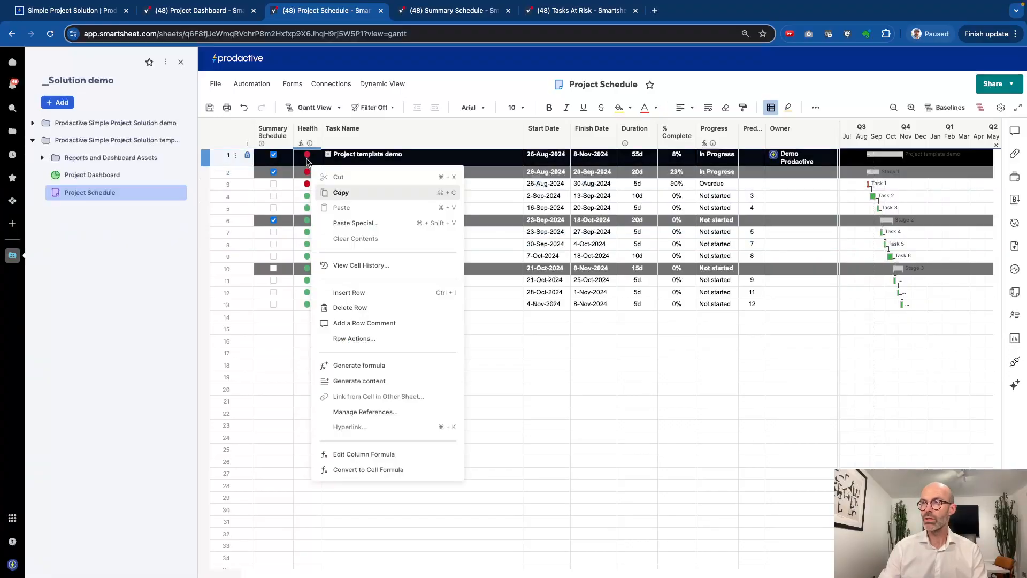
pyautogui.click(377, 471)
pyautogui.click(313, 156)
pyautogui.click(317, 156)
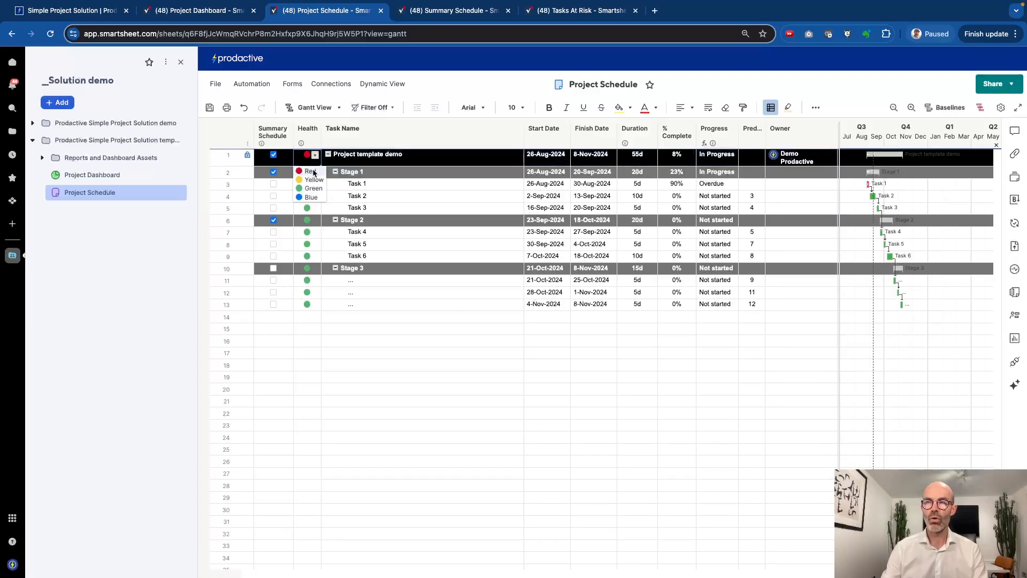
pyautogui.click(311, 172)
pyautogui.click(308, 173)
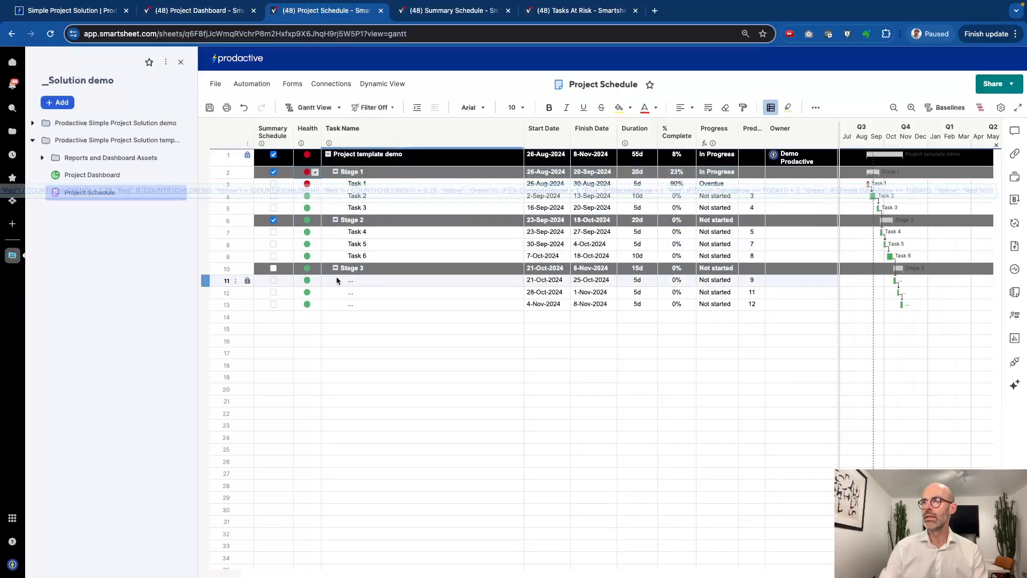
# Copy the Stage 3 block of rows 10–13
pyautogui.click(236, 267)
pyautogui.keyDown('shift'); pyautogui.click(207, 304); pyautogui.keyUp('shift')
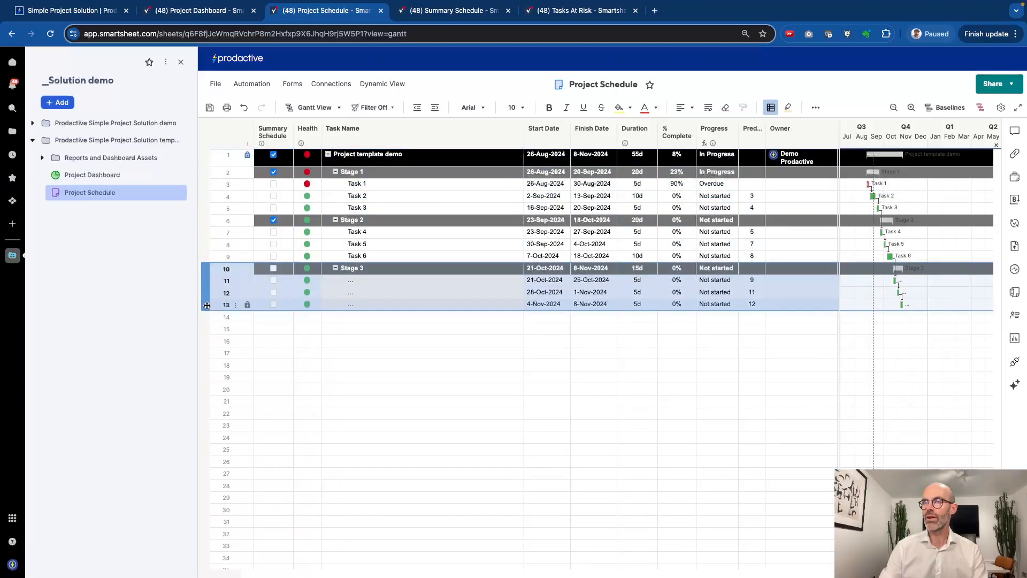
pyautogui.hotkey('ctrl', 'c')
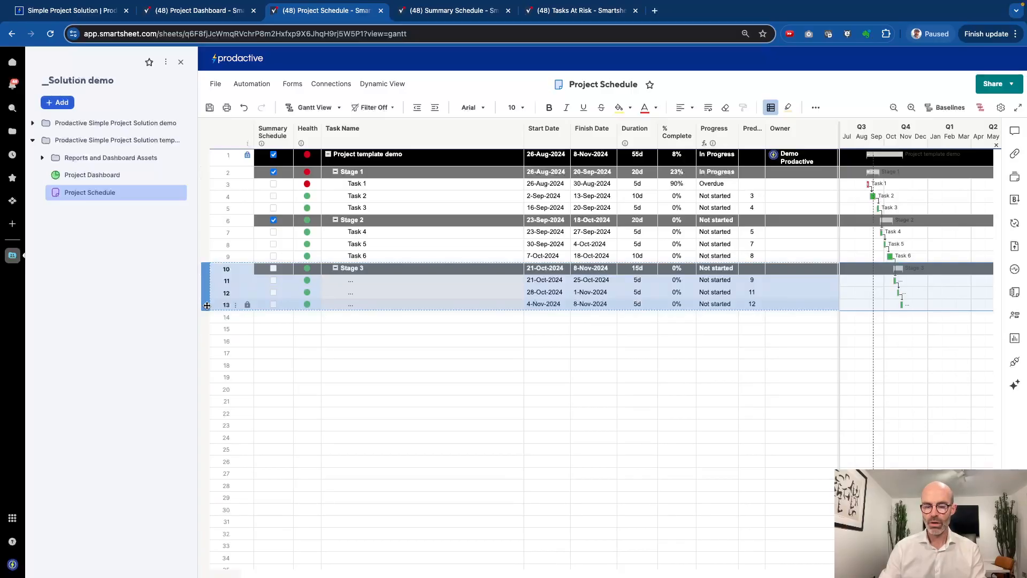
# Paste the copied Stage 3 block below and delete the empty row between the stages
pyautogui.click(205, 330)
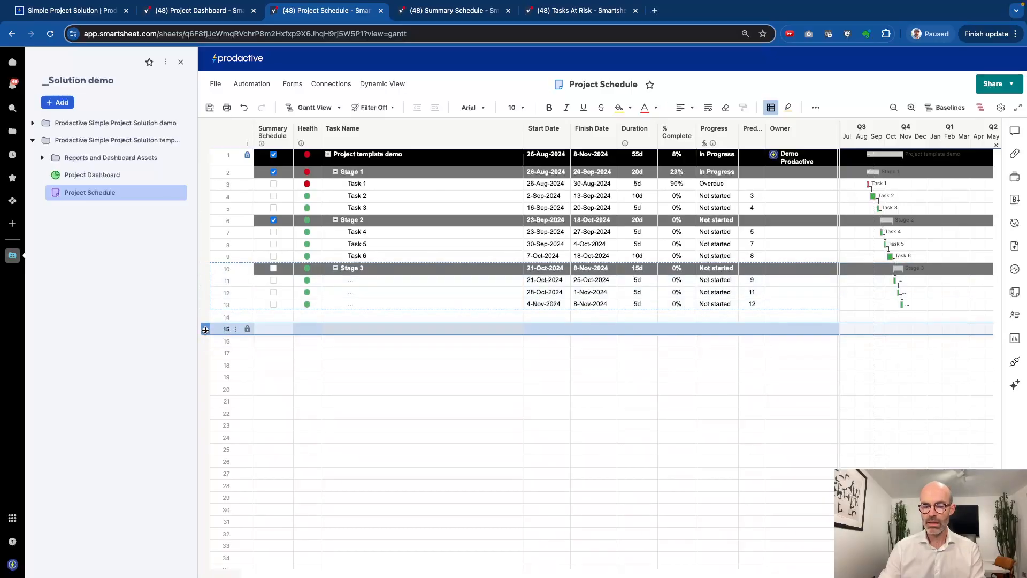
pyautogui.hotkey('ctrl', 'v')
pyautogui.click(352, 330)
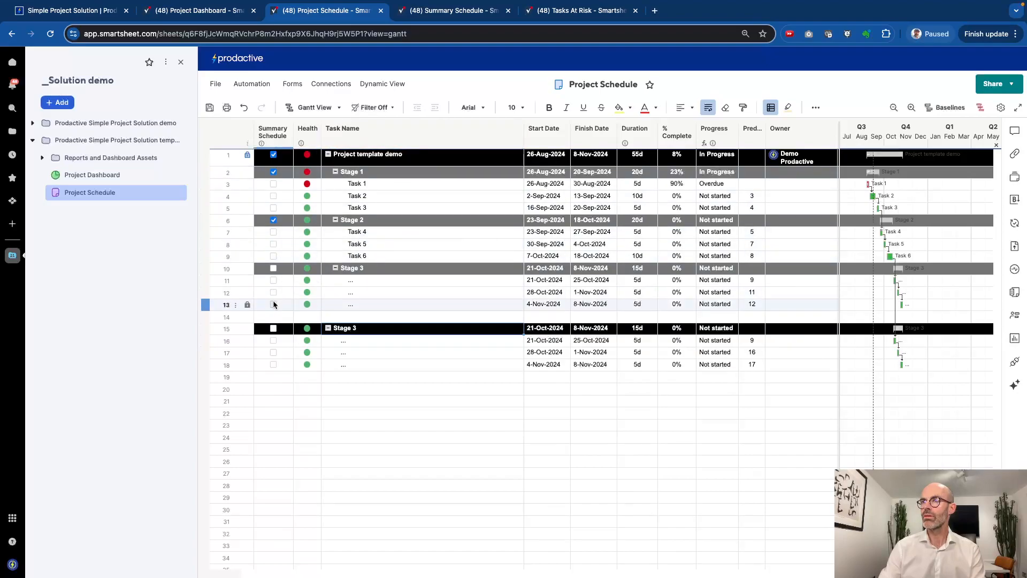
pyautogui.click(225, 316)
pyautogui.rightClick(225, 317)
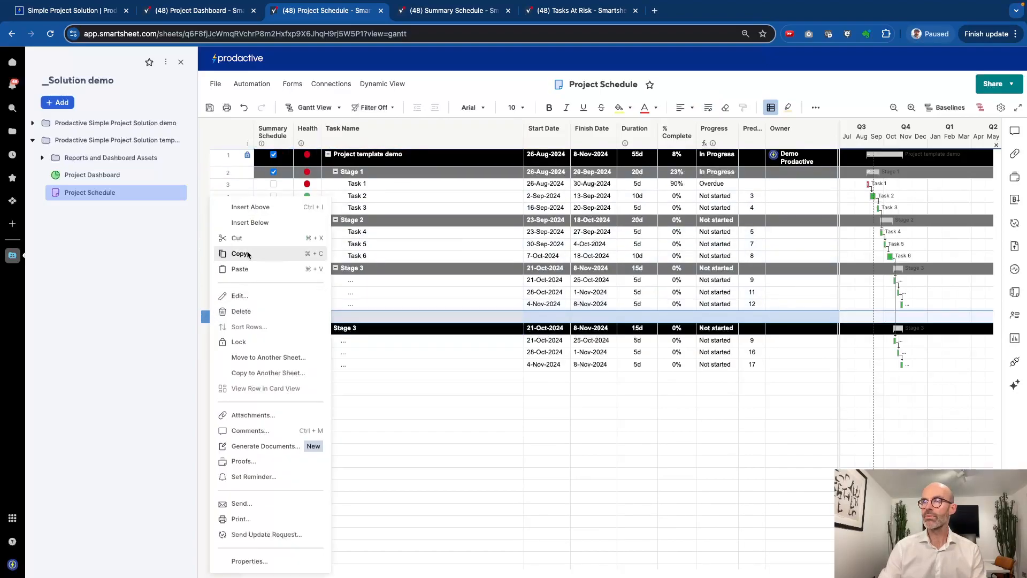
pyautogui.click(245, 312)
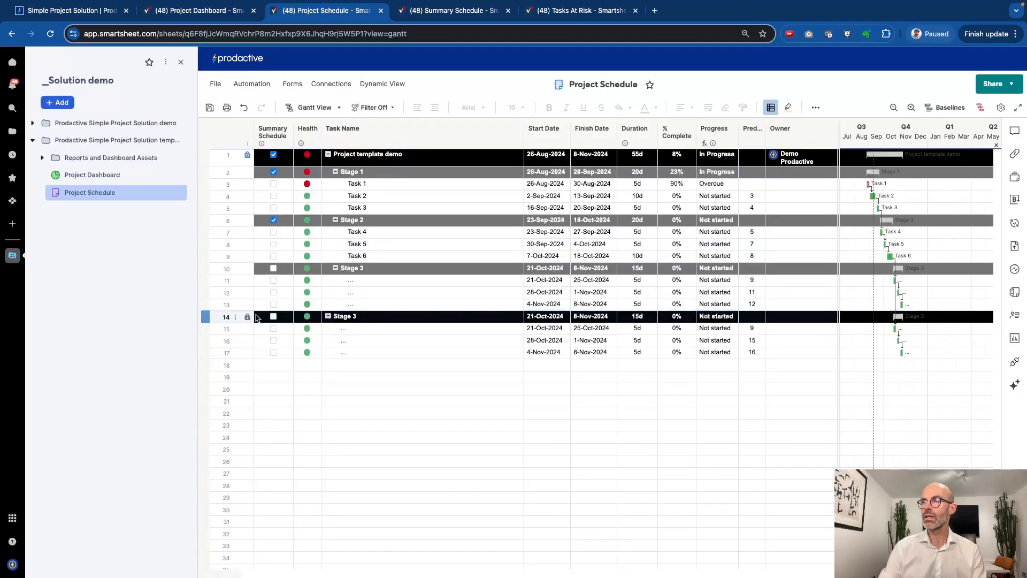
pyautogui.click(371, 320)
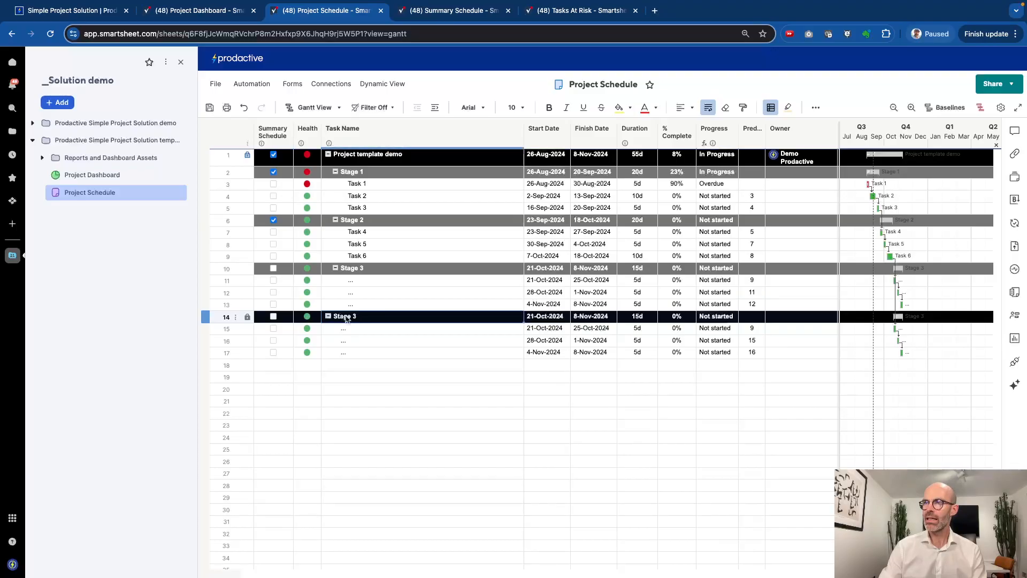
# Indent rows 14–17 under Project template demo and expand the project again
pyautogui.click(364, 163)
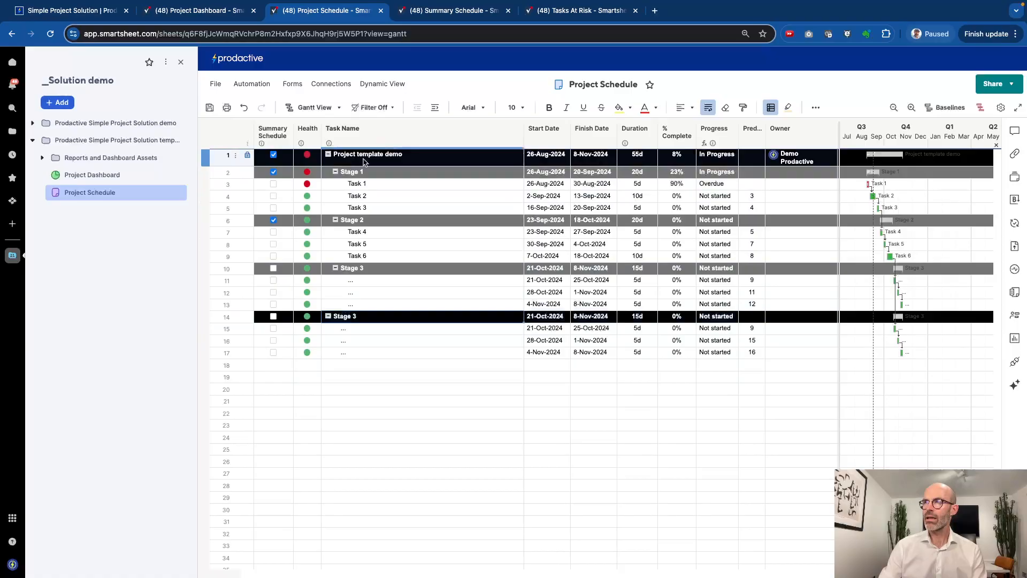
pyautogui.click(303, 353)
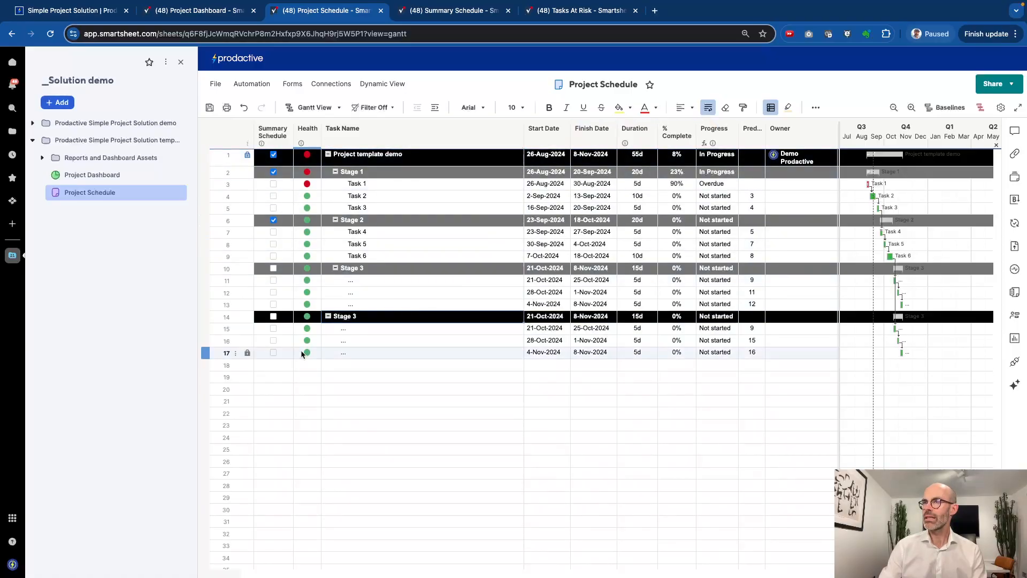
pyautogui.click(328, 155)
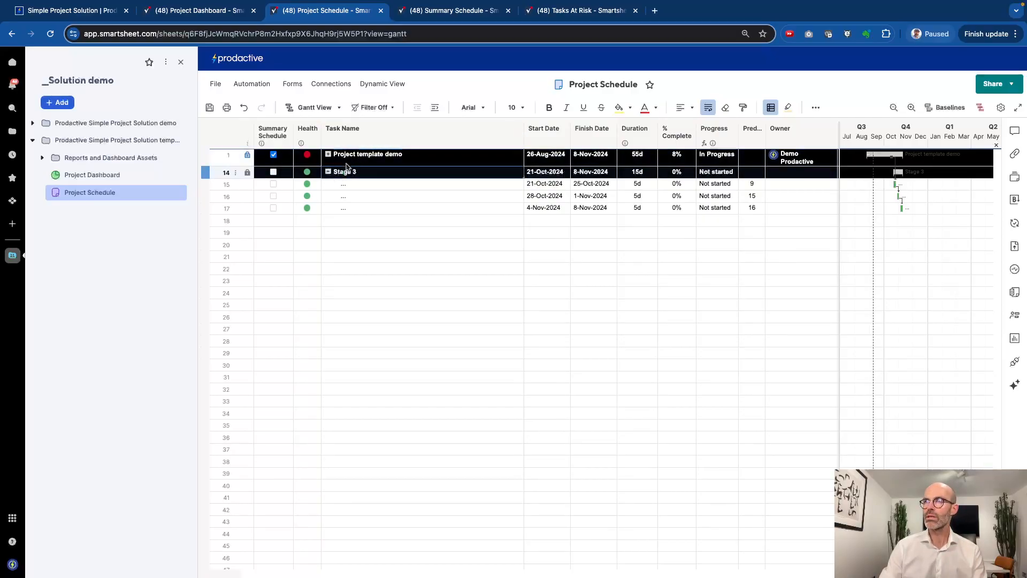
pyautogui.click(435, 108)
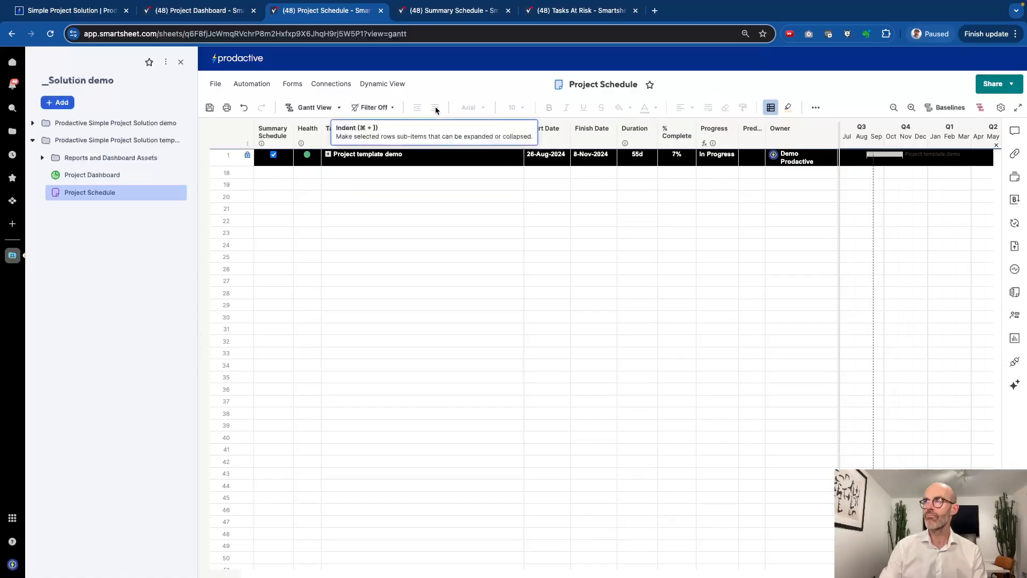
pyautogui.click(328, 154)
# Rename row 14's stage from Stage 3 to Stage 4
pyautogui.click(364, 313)
pyautogui.click(364, 312)
pyautogui.press('BackSpace')
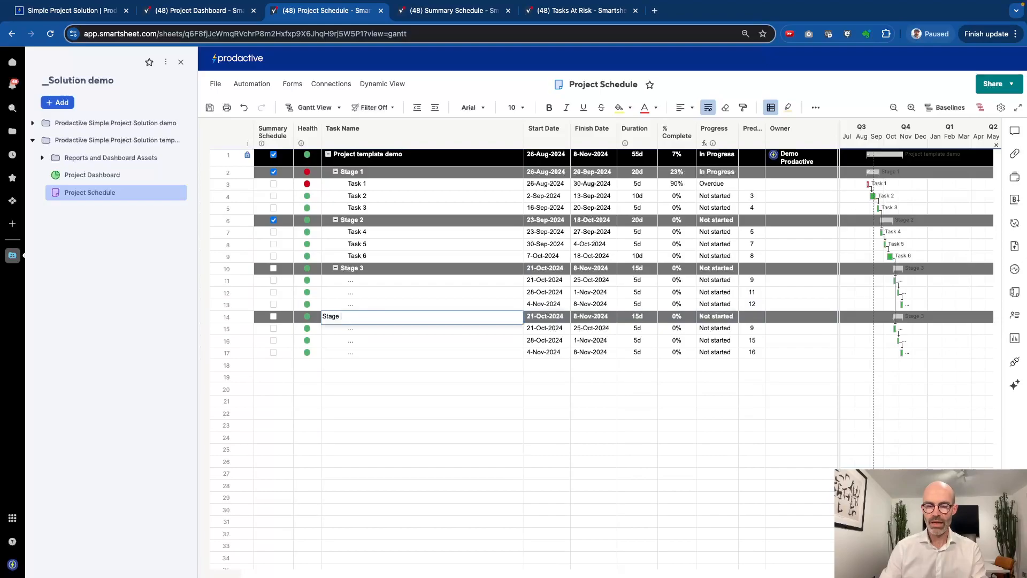
pyautogui.press('Return')
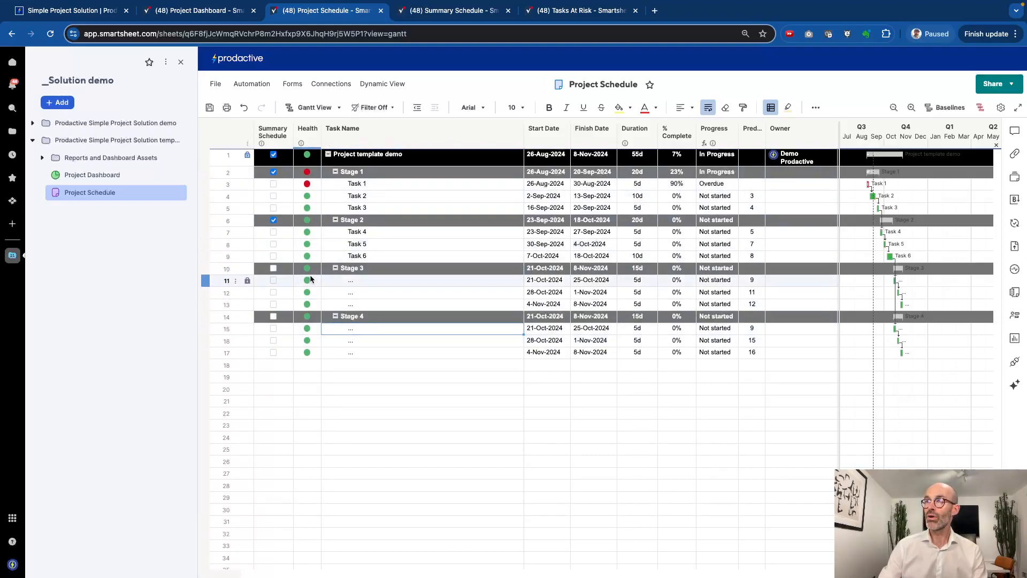
# Inspect the Stage 1 and project-level Health formulas, then dismiss the preview
pyautogui.click(307, 173)
pyautogui.click(309, 158)
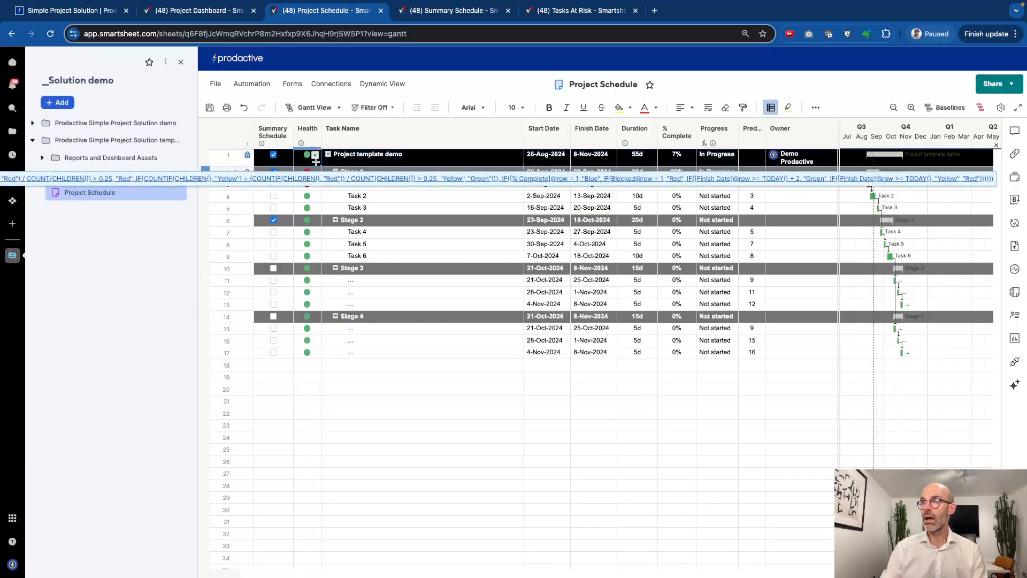
pyautogui.click(414, 296)
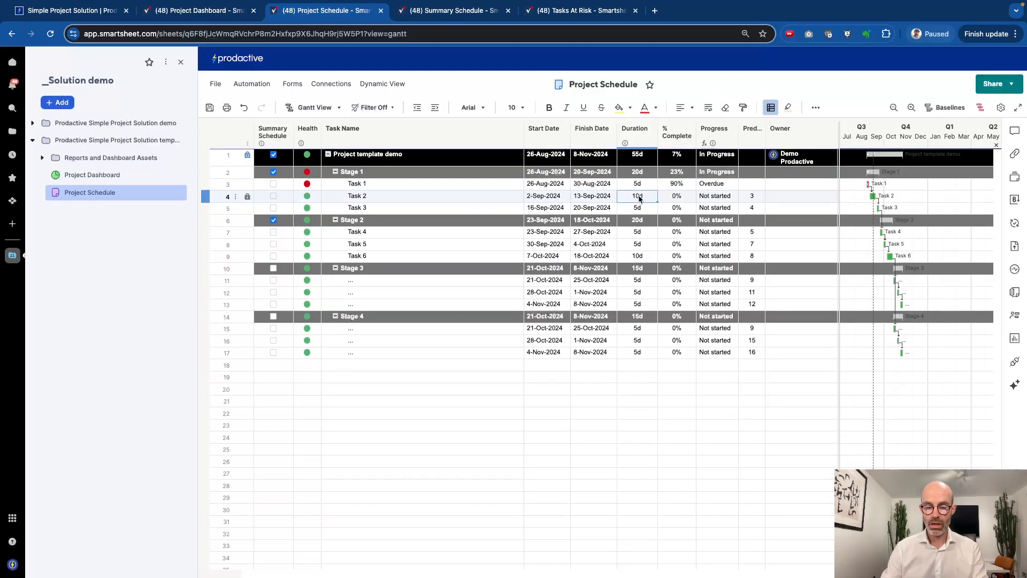
# Set Task 2's duration to 7d (5d first, then corrected), moving the project finish to 5-Nov-2024
pyautogui.write('5')
pyautogui.press('Return')
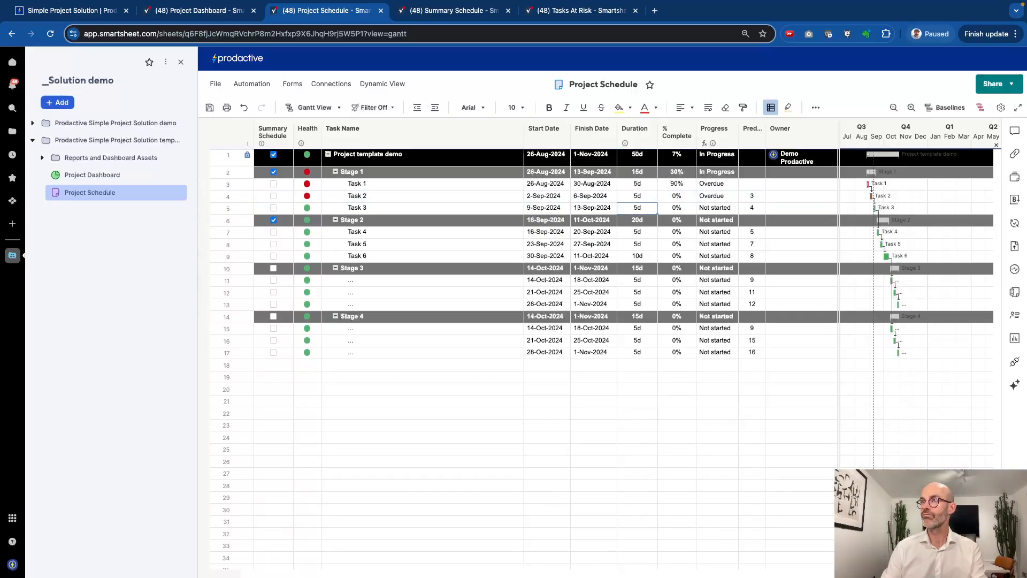
pyautogui.press('Up')
pyautogui.write('7')
pyautogui.press('Return')
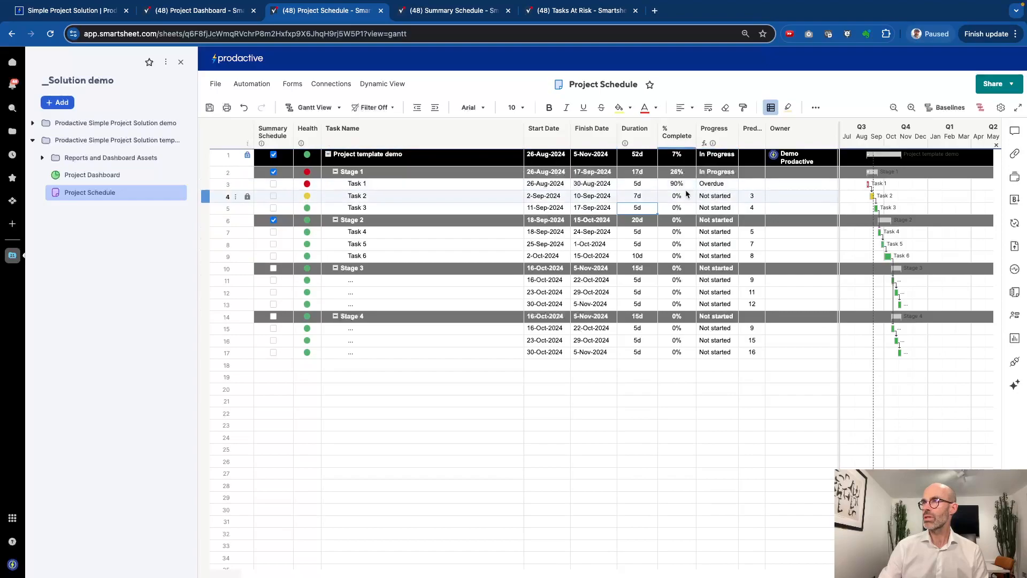
pyautogui.hscroll(2, 666, 201)
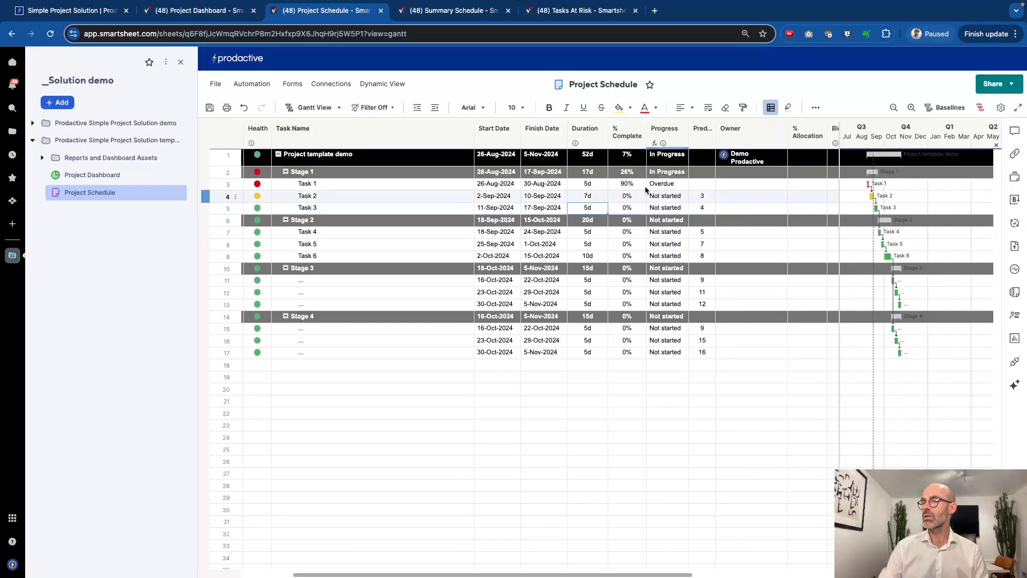
# Freeze the Task Name column so it stays in place while scrolling
pyautogui.hscroll(-1, 377, 139)
pyautogui.click(376, 140)
pyautogui.rightClick(373, 138)
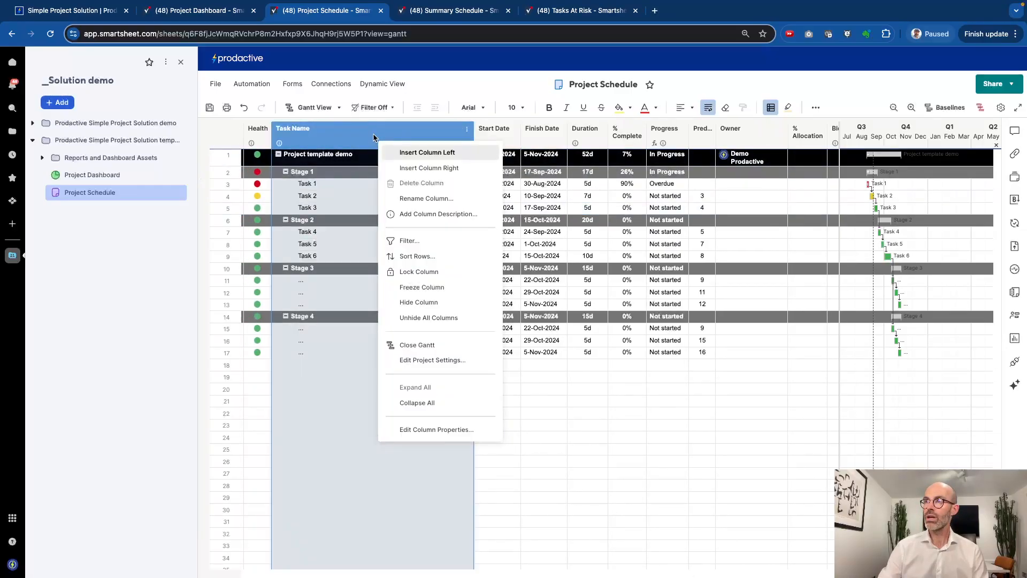
pyautogui.click(420, 288)
pyautogui.hscroll(5, 589, 310)
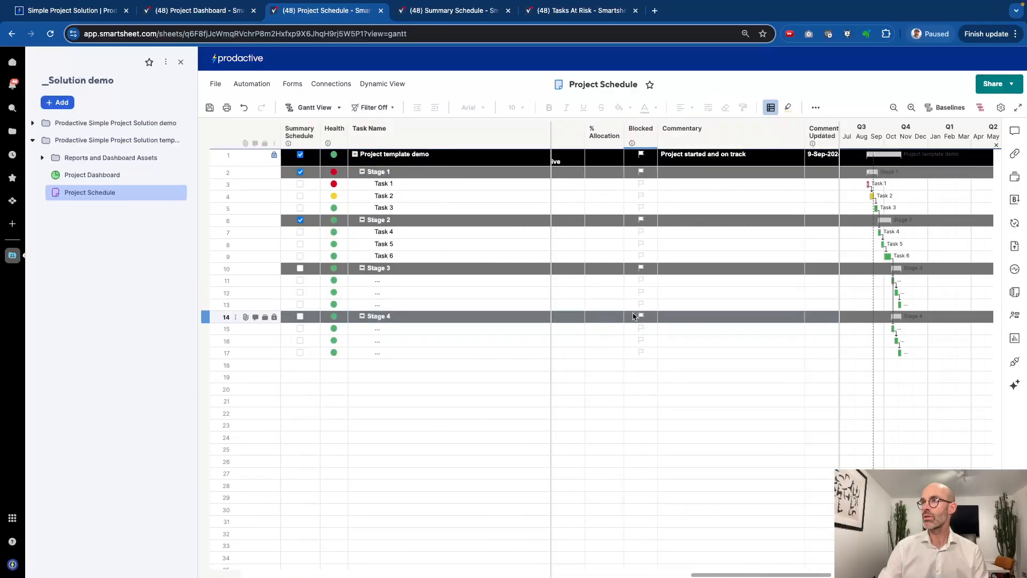
pyautogui.hscroll(-5, 633, 316)
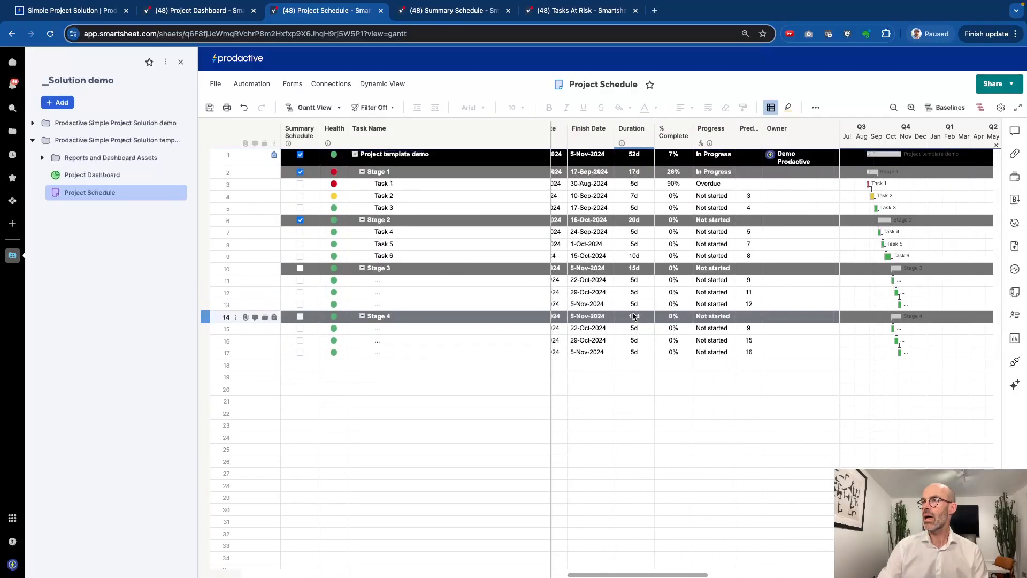
pyautogui.hscroll(3, 620, 312)
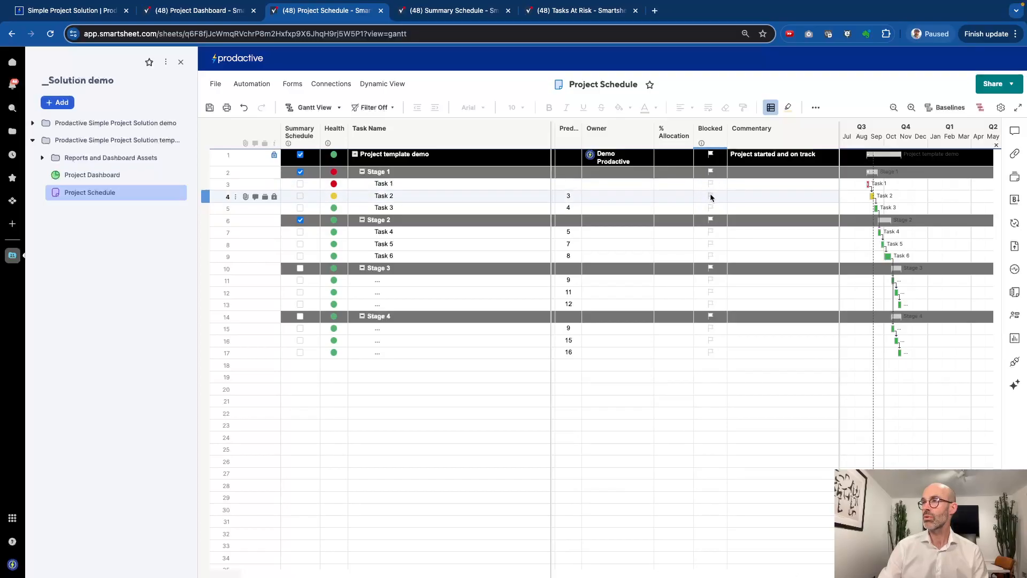
# Assign the suggested contacts as owners of Task 1 and Task 2
pyautogui.click(622, 185)
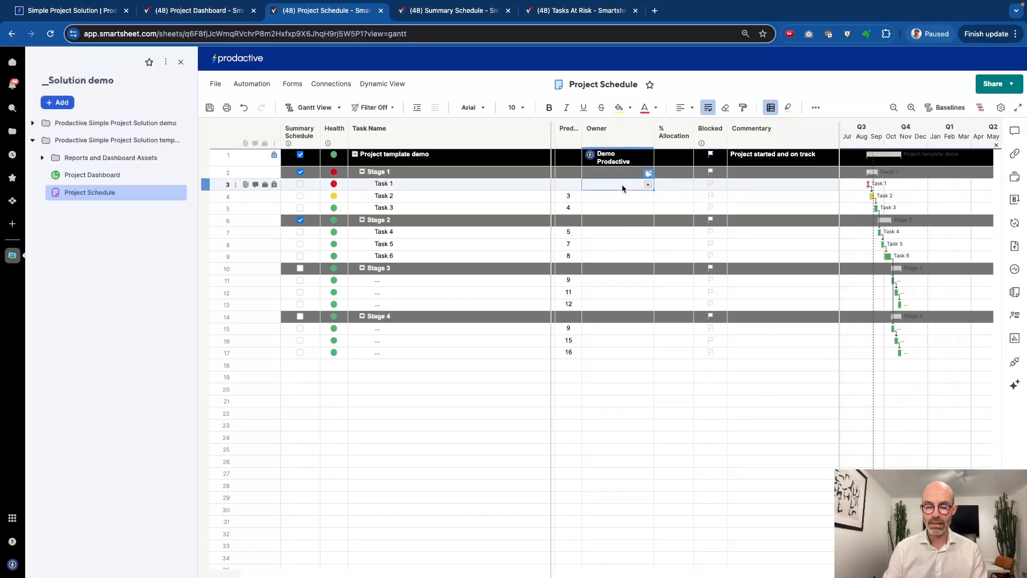
pyautogui.write('cat')
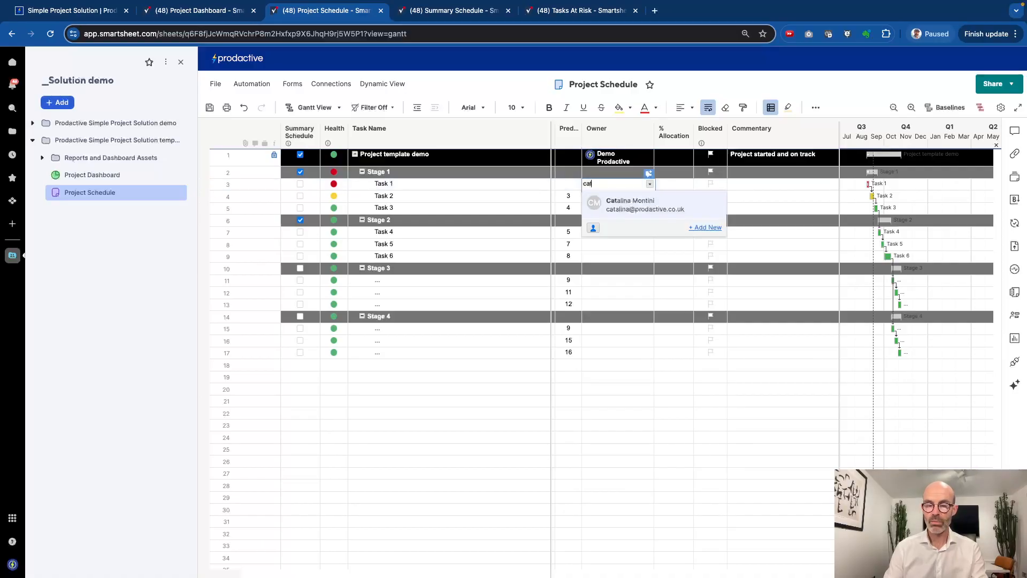
pyautogui.press('Return')
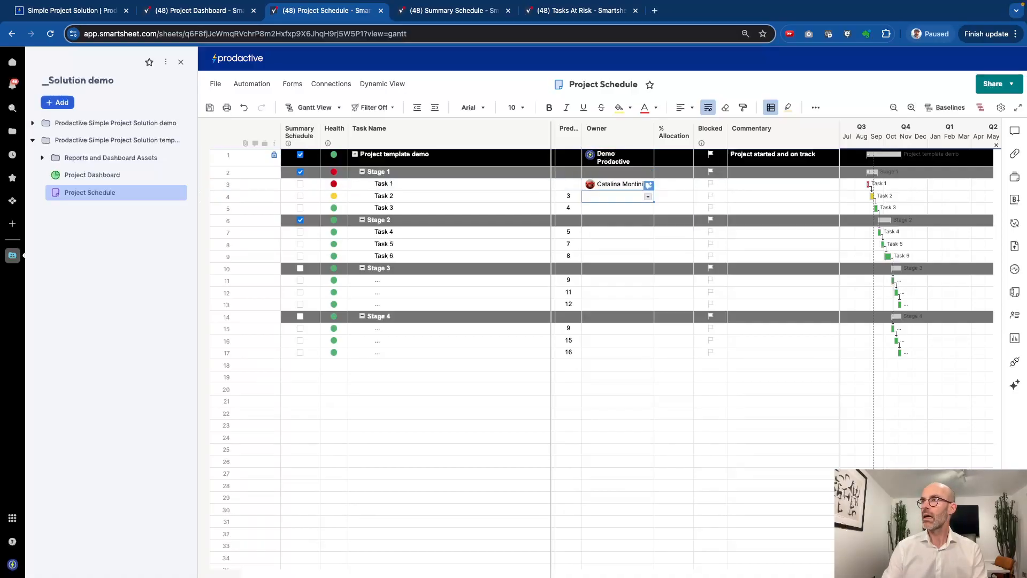
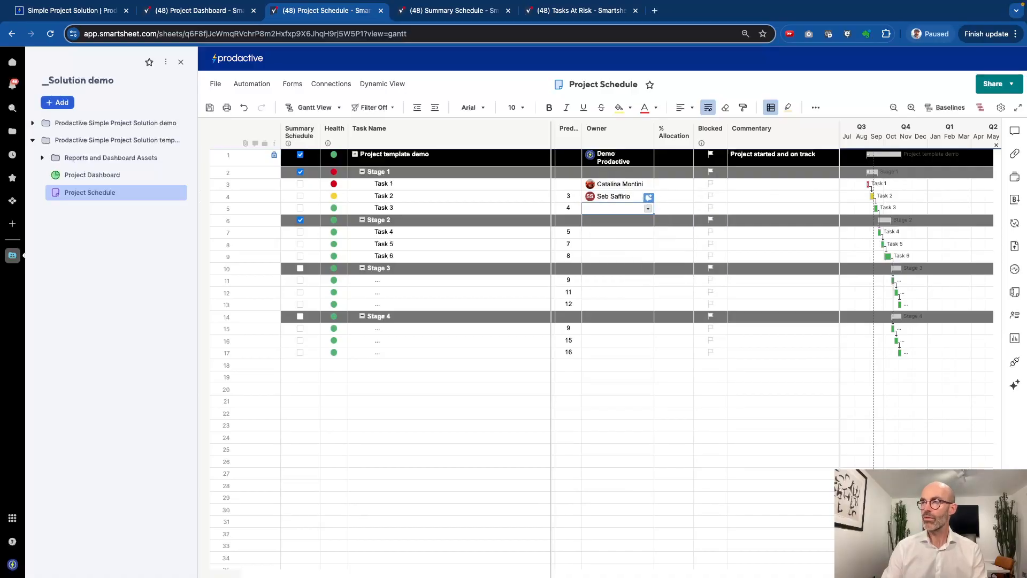
pyautogui.press('Return')
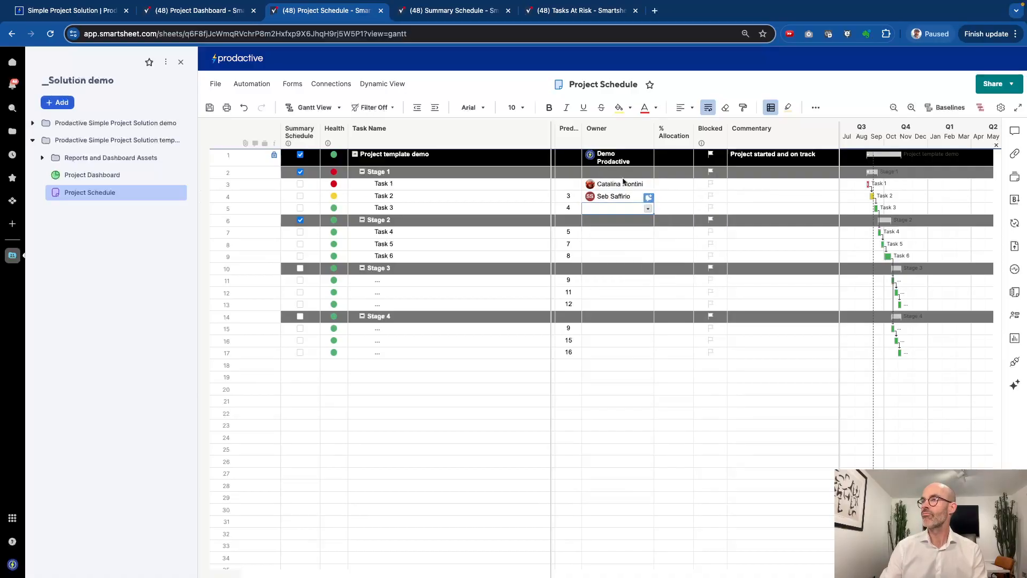
# Flag Task 2 as Blocked and save the sheet
pyautogui.click(711, 196)
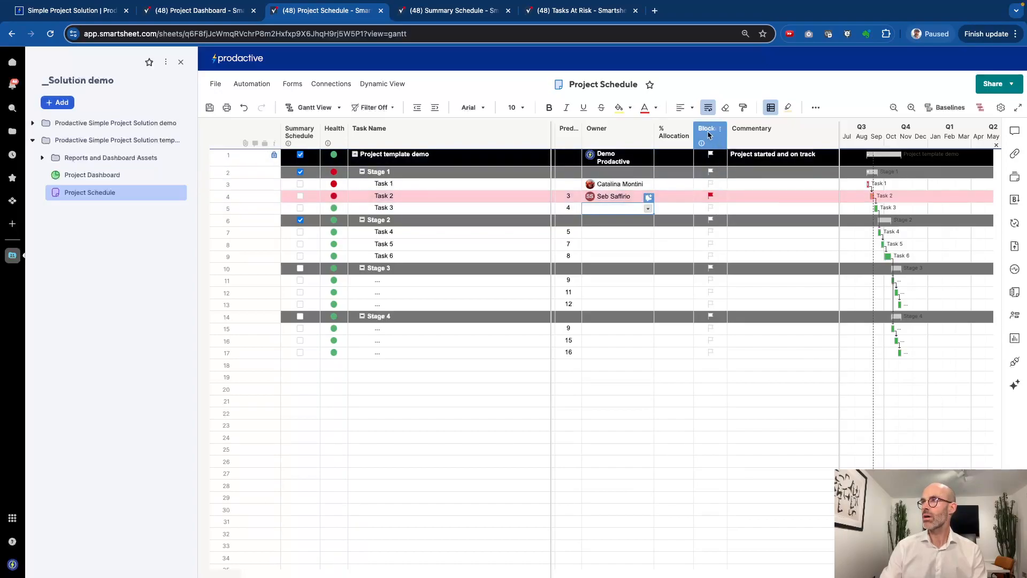
pyautogui.moveTo(702, 146)
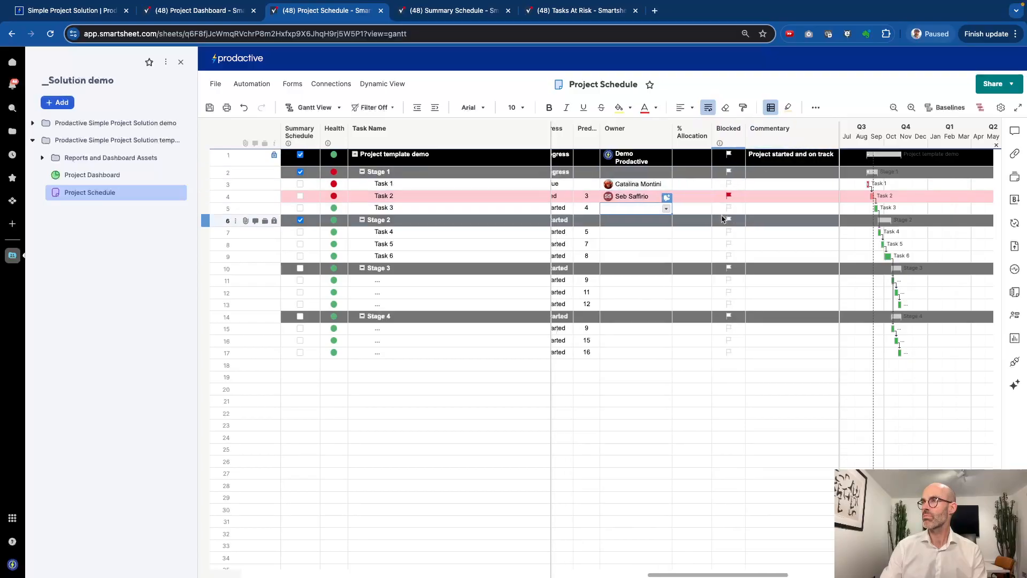
pyautogui.hscroll(-5, 743, 199)
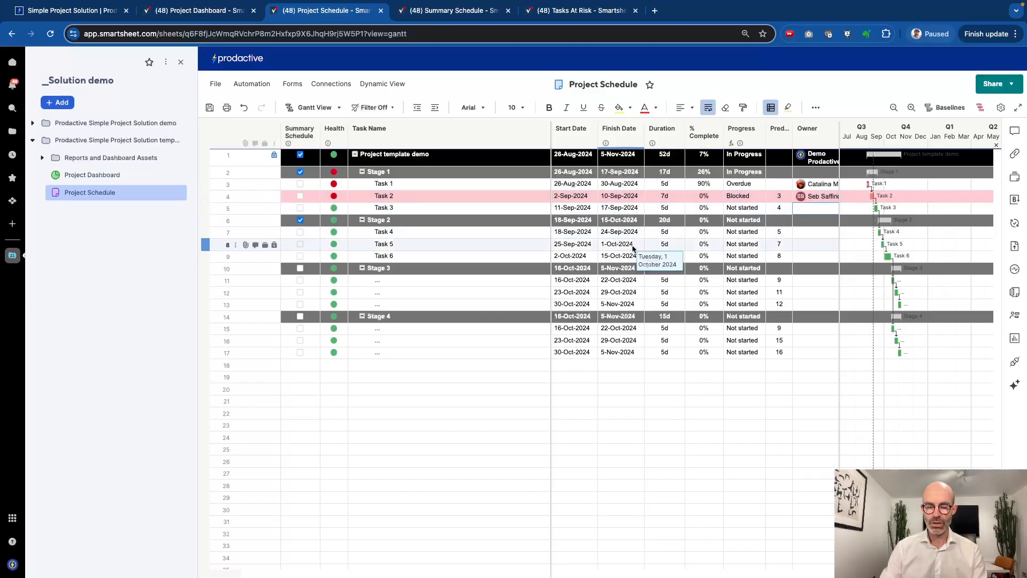
pyautogui.hotkey('ctrl', 's')
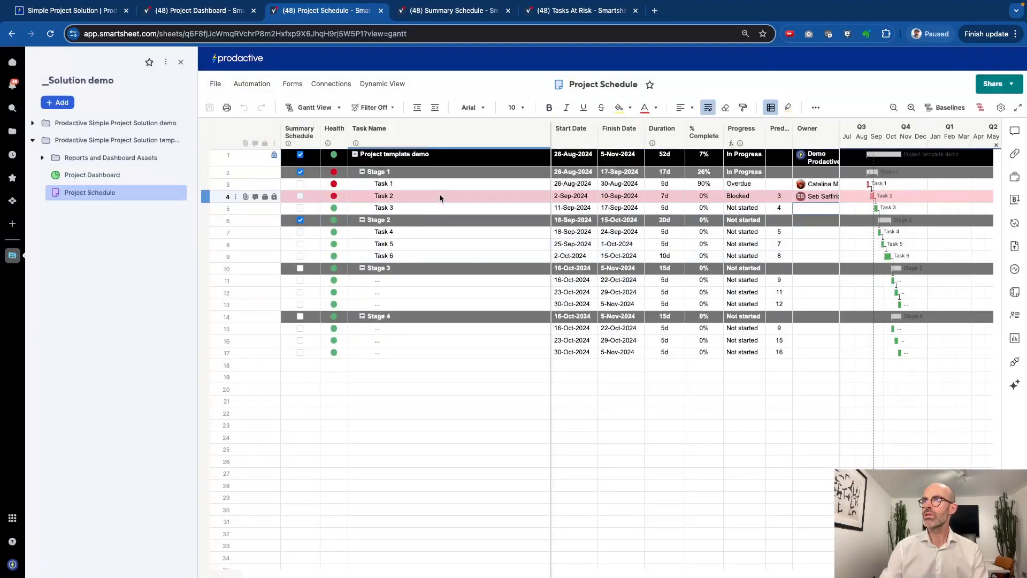
# Review Tasks at Risk on the Project Dashboard, expand Reports and Dashboard Assets, and return to the schedule
pyautogui.click(215, 14)
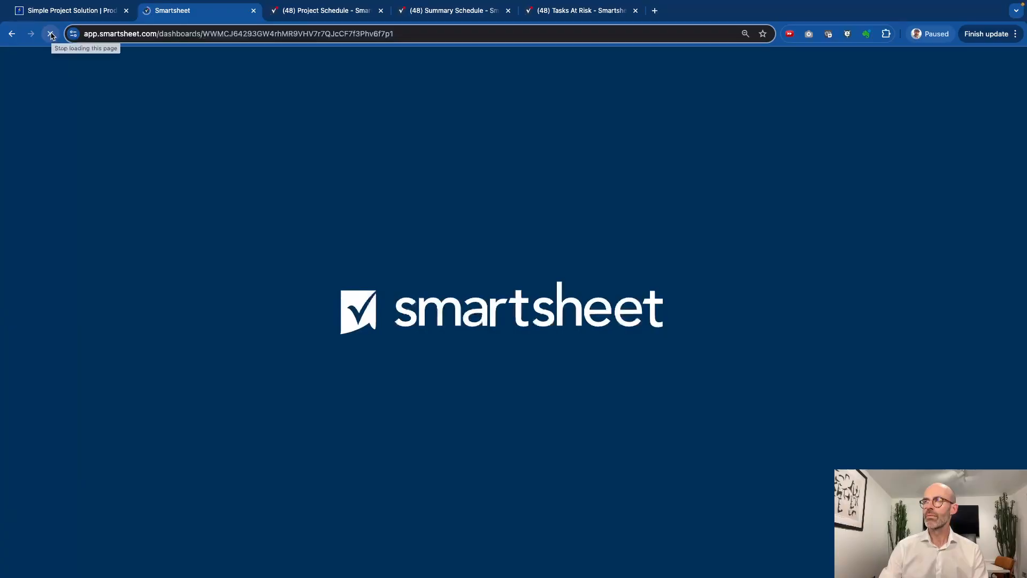
pyautogui.click(332, 13)
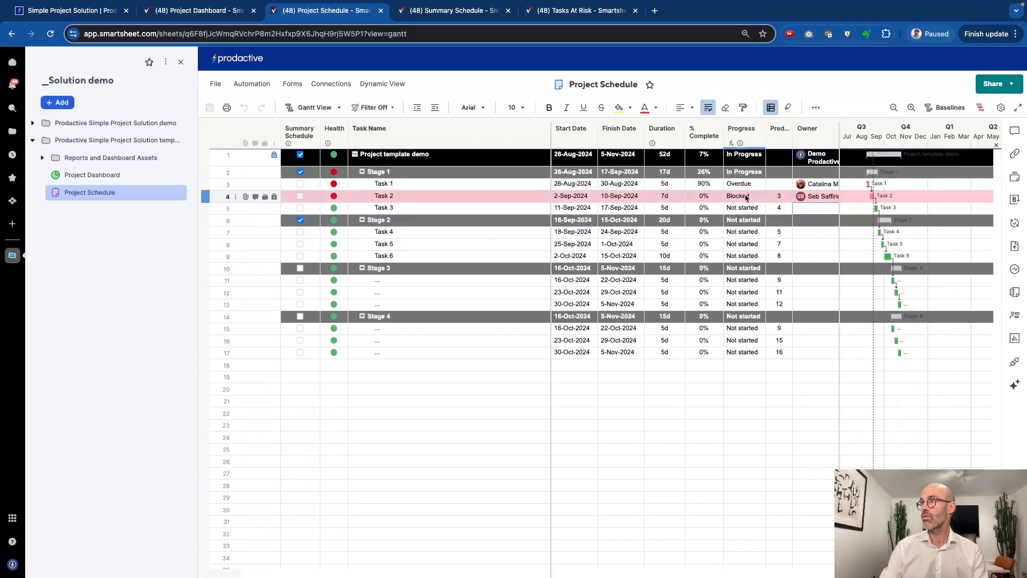
pyautogui.click(225, 15)
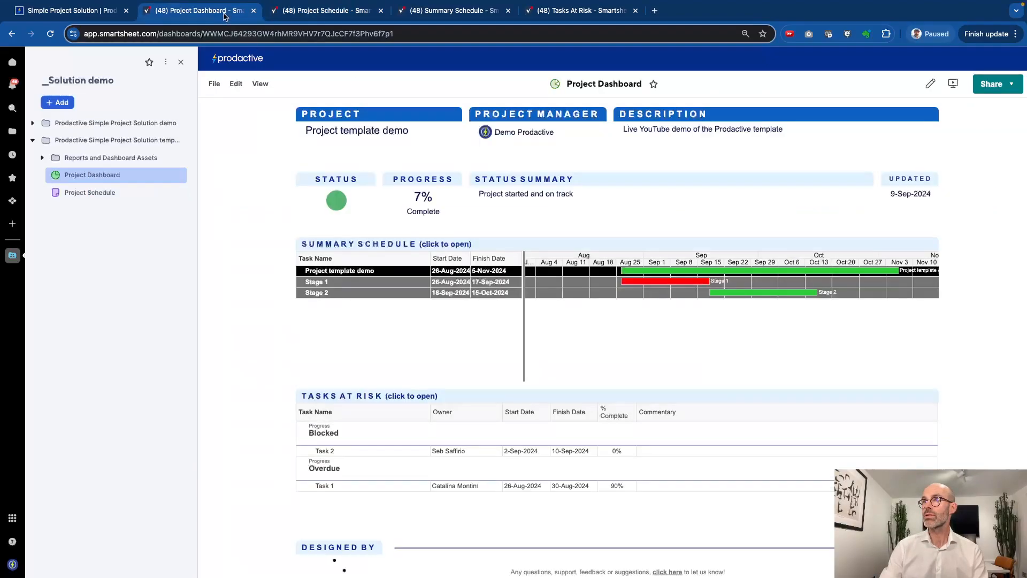
pyautogui.scroll(-1, 353, 390)
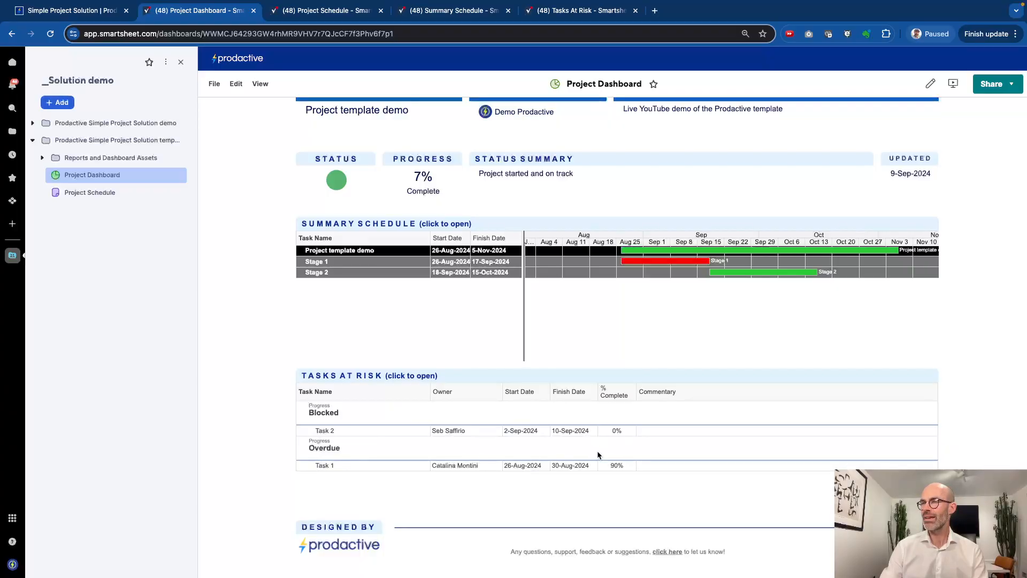
pyautogui.scroll(1, 599, 454)
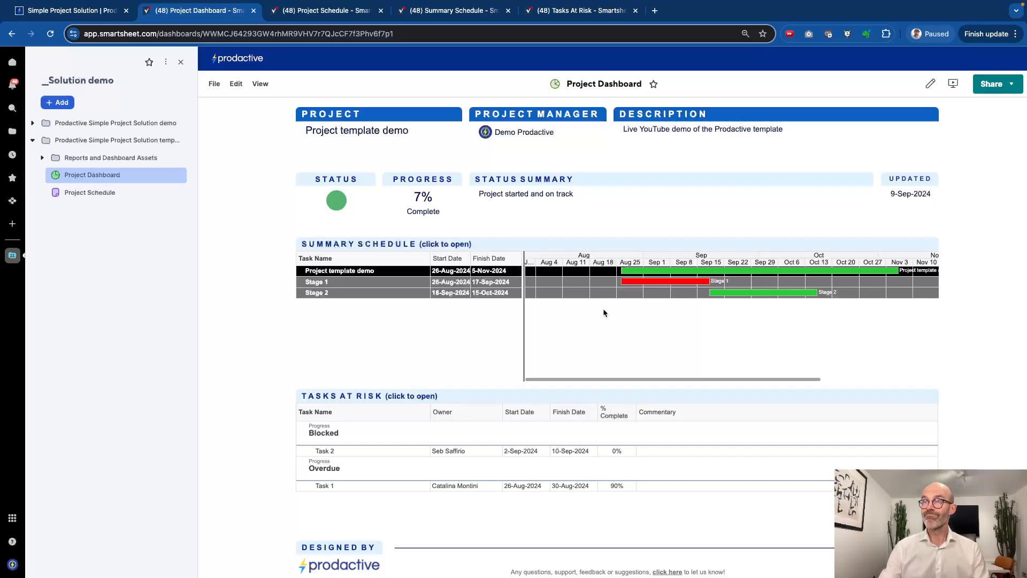
pyautogui.scroll(-1, 604, 312)
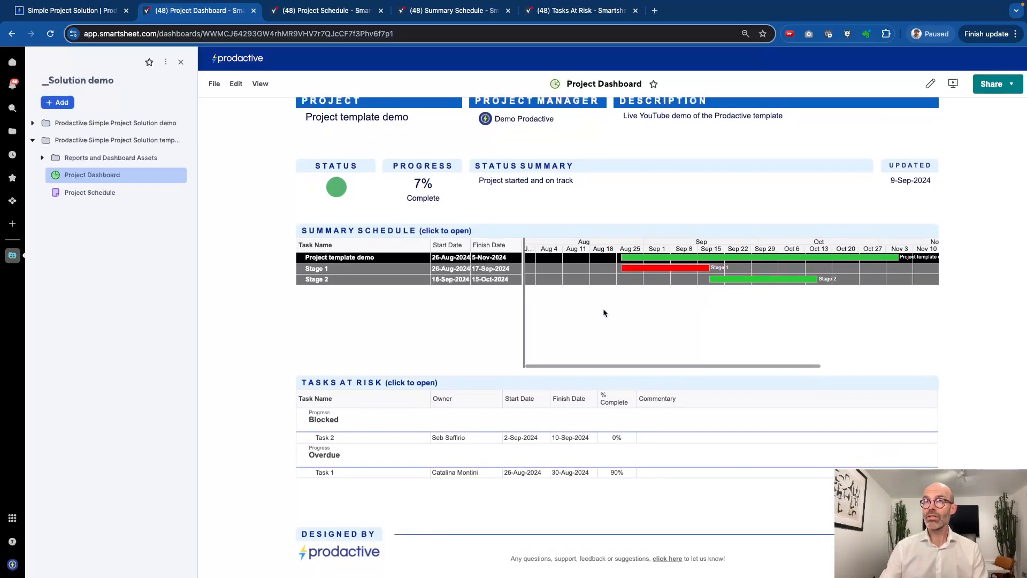
pyautogui.click(43, 159)
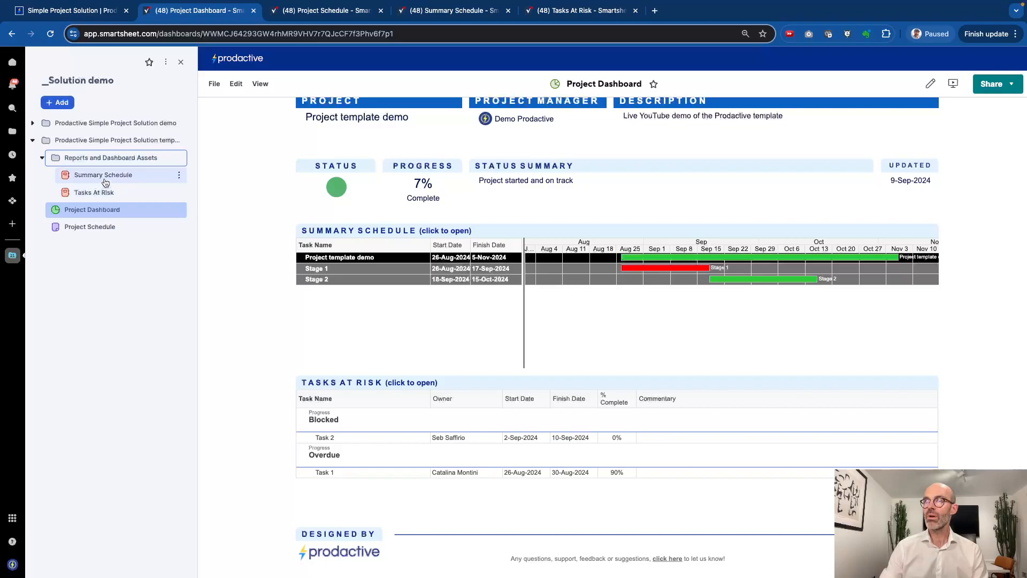
pyautogui.click(341, 11)
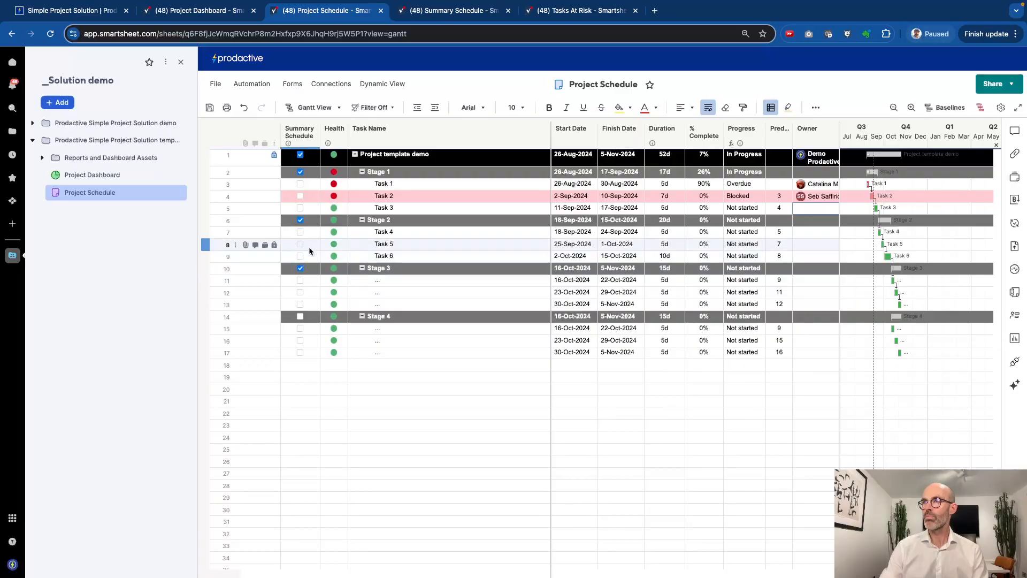
# Make Task 6 a 0-duration milestone named 'Milestone 1', save, and switch to the Project Dashboard
pyautogui.click(672, 257)
pyautogui.write('0')
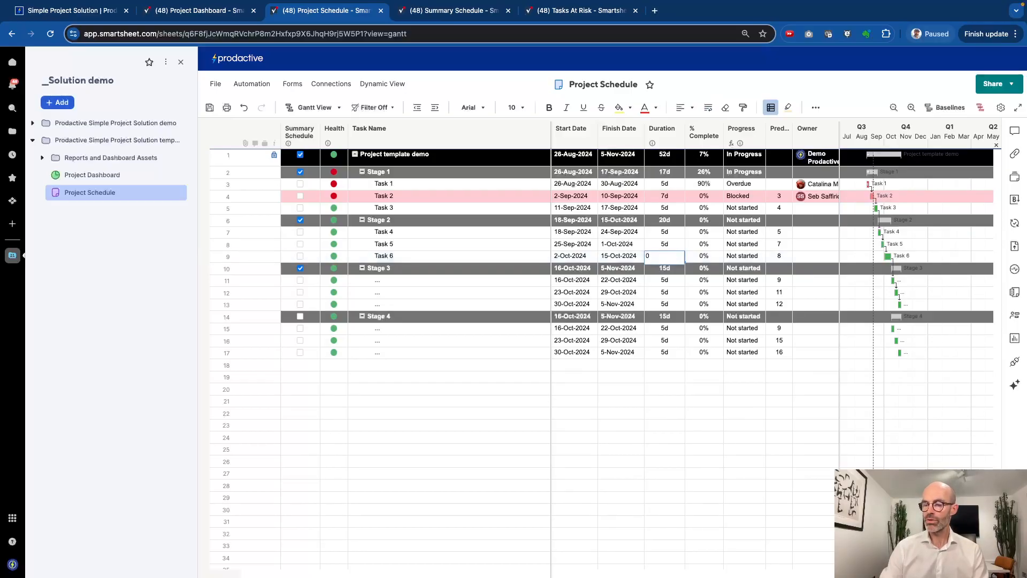
pyautogui.press('Return')
pyautogui.click(399, 257)
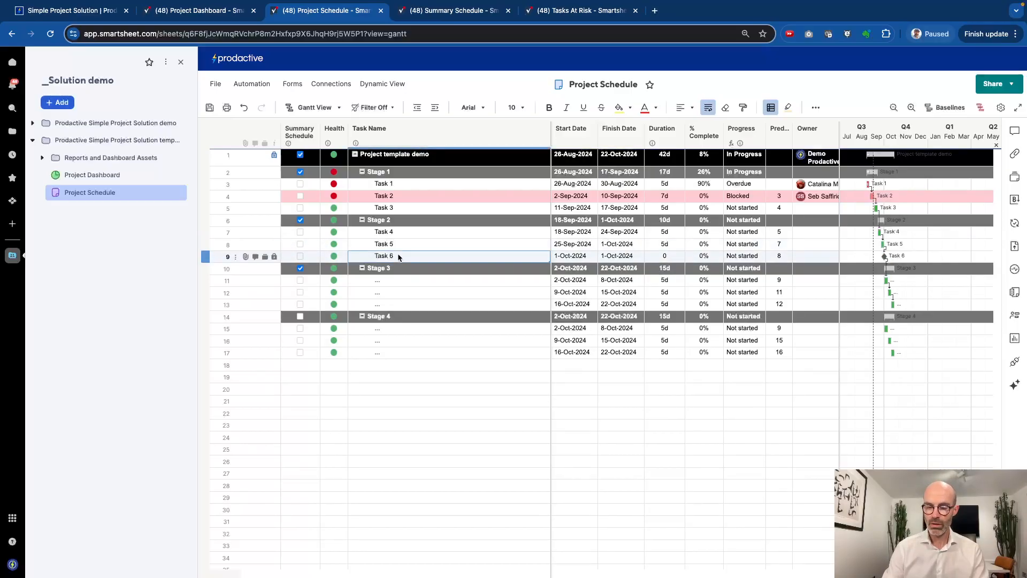
pyautogui.write('Milestone 1')
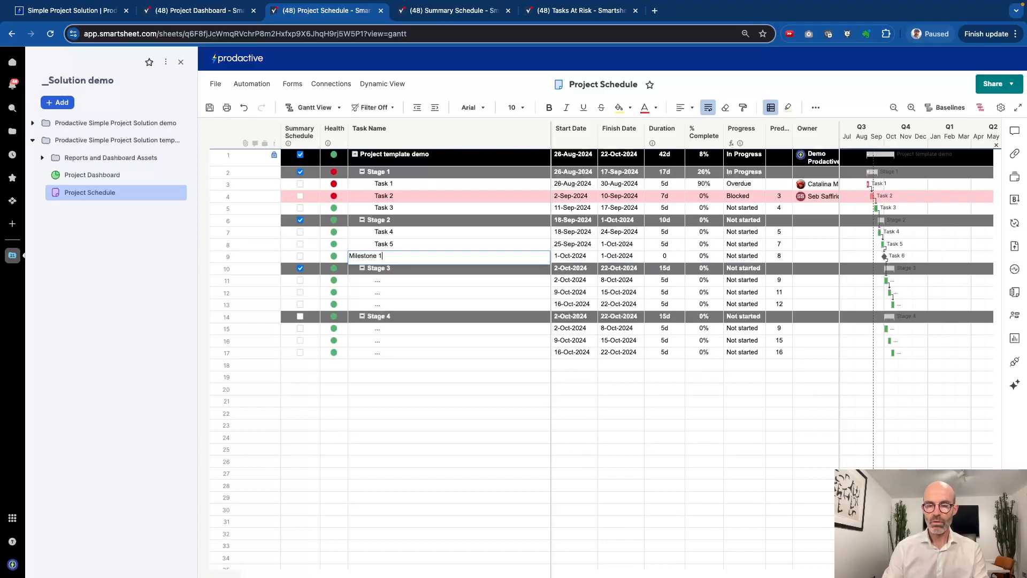
pyautogui.press('Return')
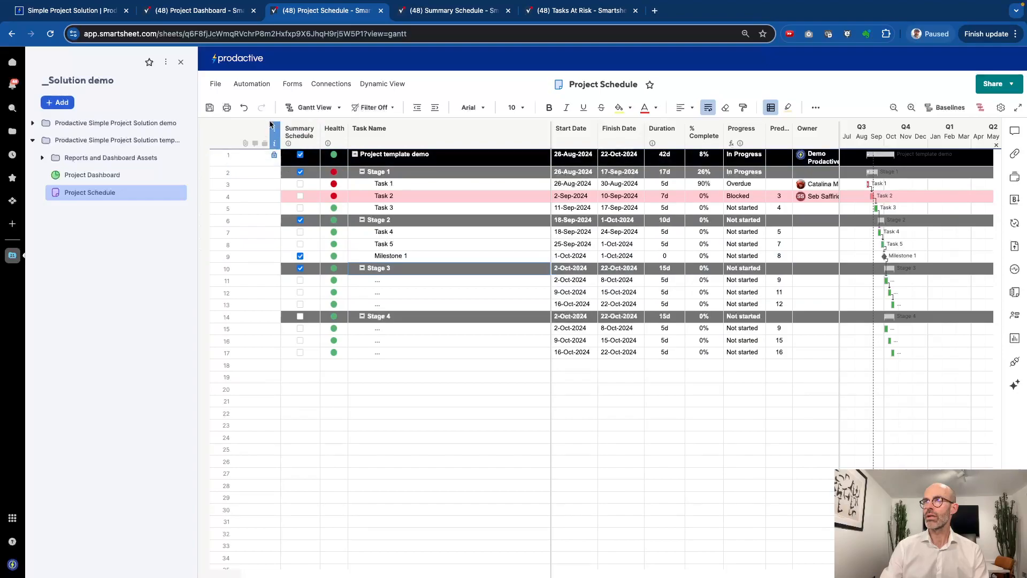
pyautogui.press('super+s')
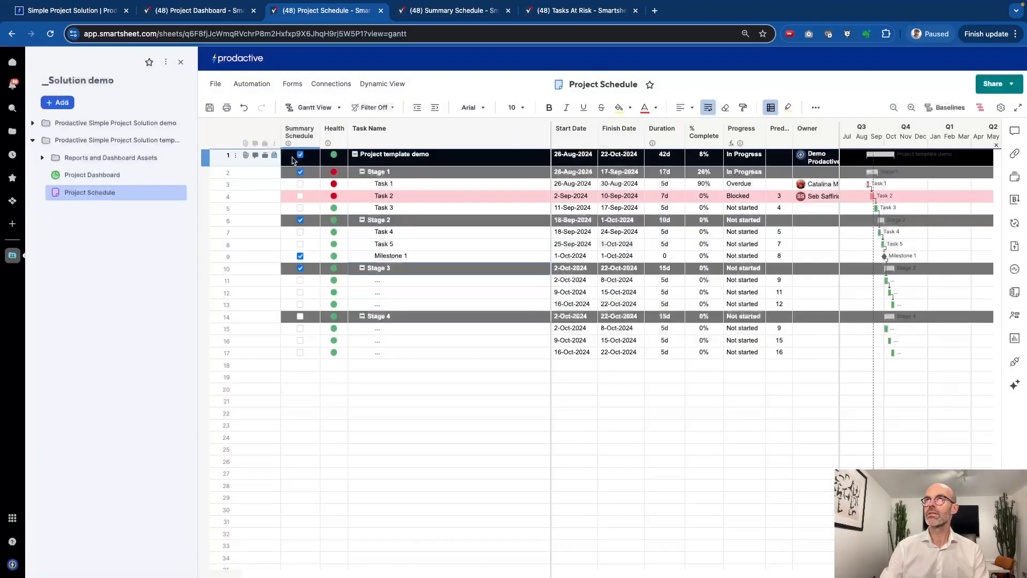
pyautogui.click(220, 15)
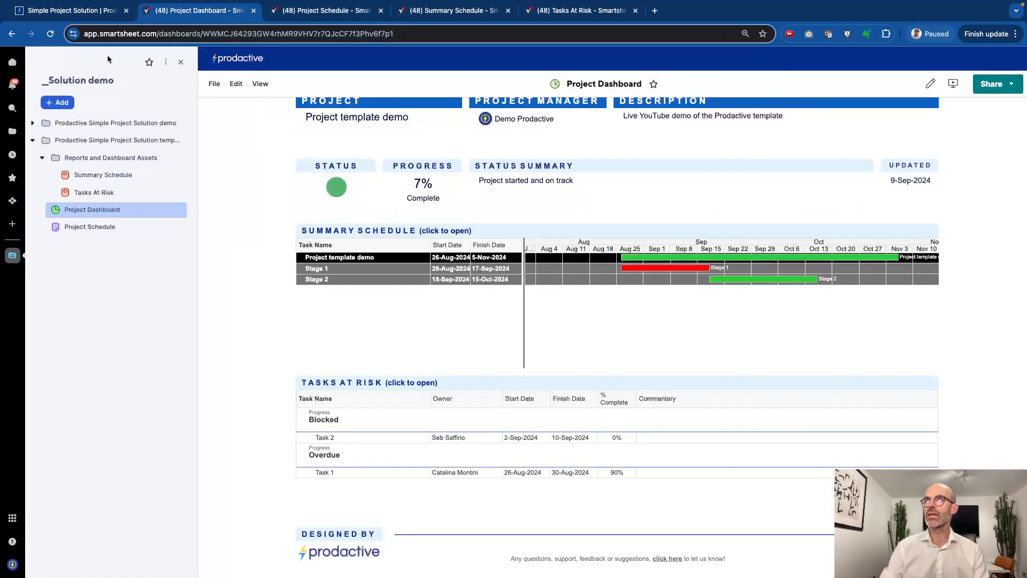
# Reload the dashboard, check the Summary Schedule widget's source sheet, then browse the widget showing Milestone 1 and Stage 3
pyautogui.click(50, 34)
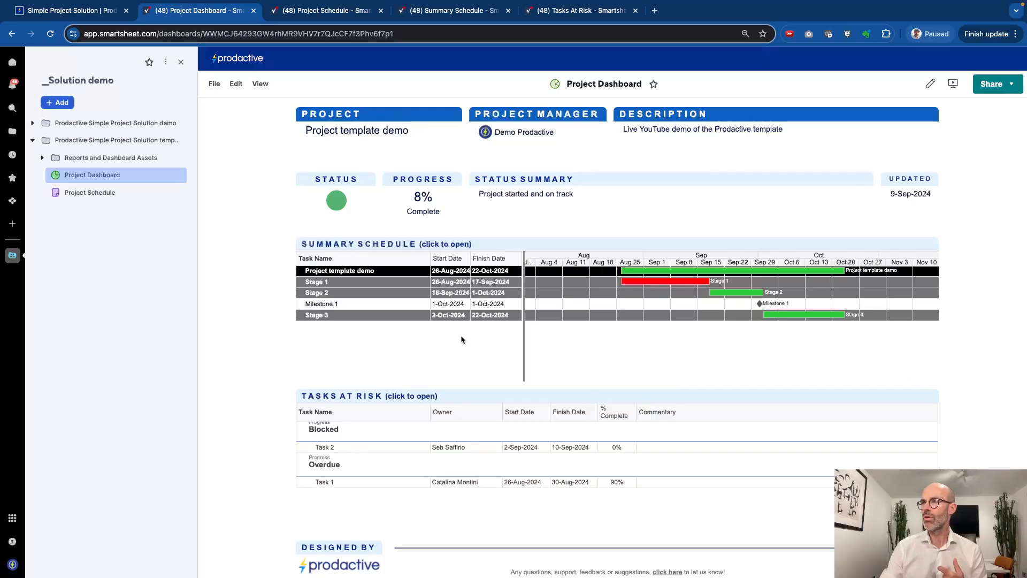
pyautogui.click(468, 354)
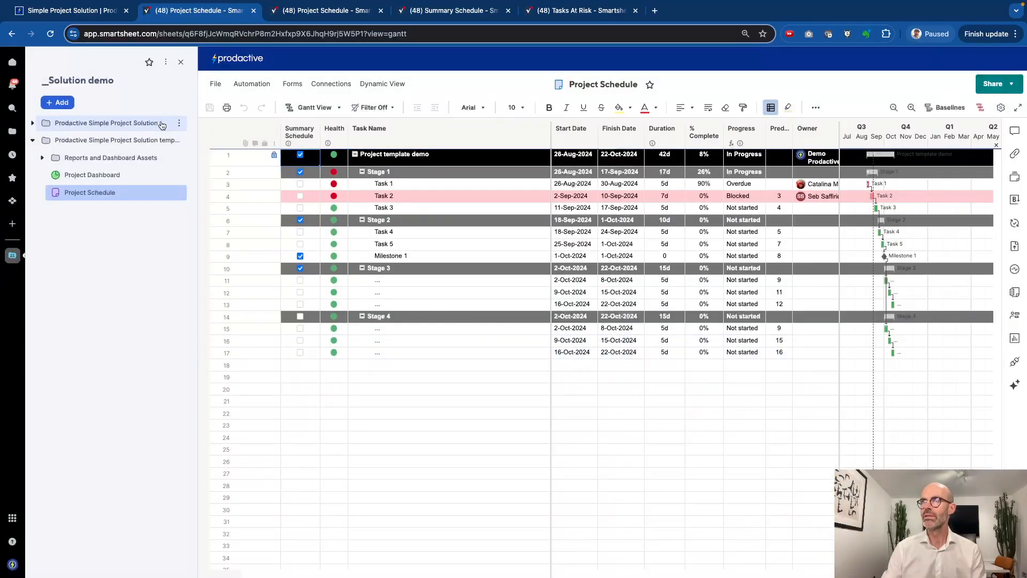
pyautogui.click(12, 33)
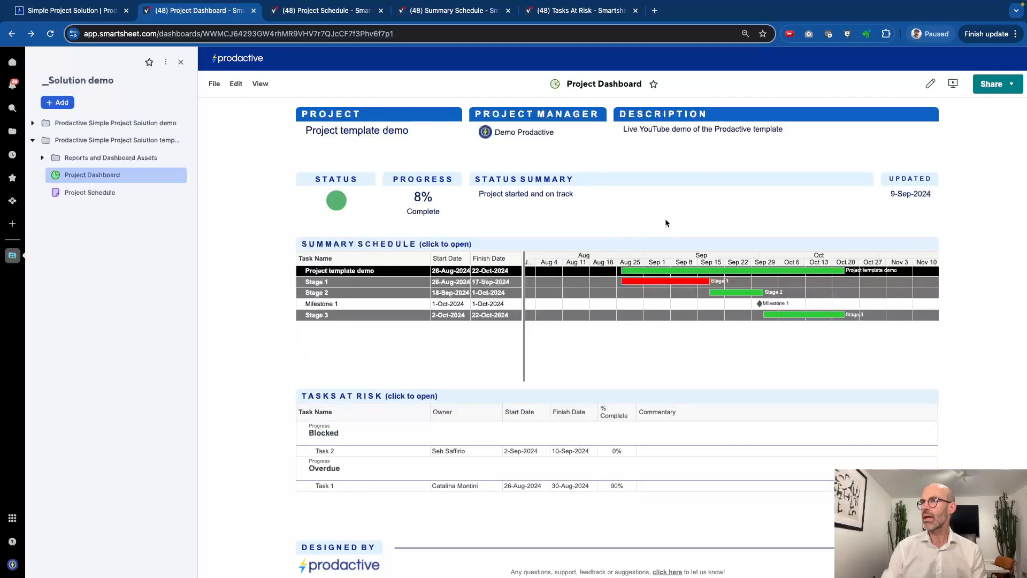
pyautogui.scroll(-1, 666, 222)
pyautogui.hscroll(2, 628, 296)
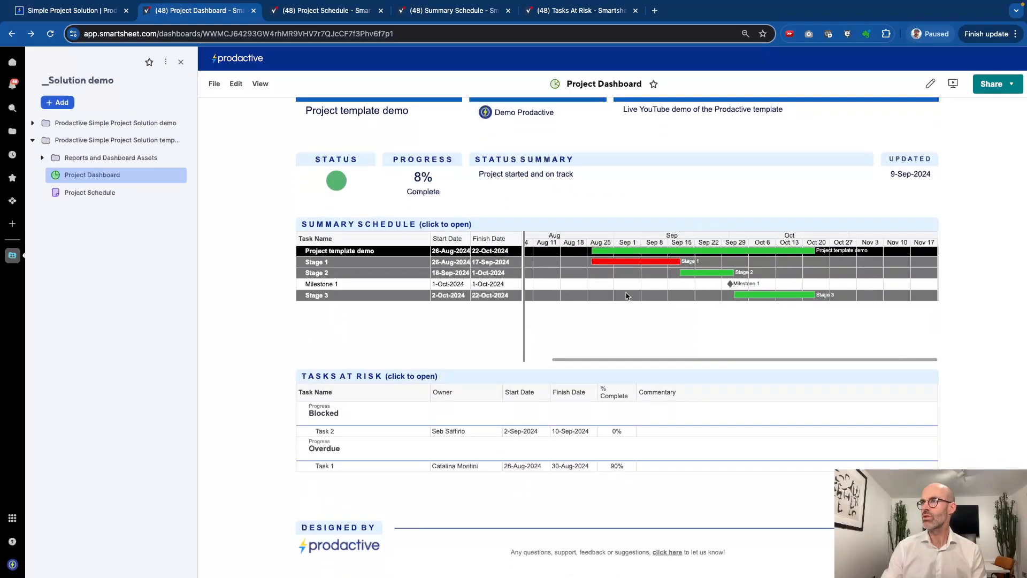
pyautogui.hscroll(-1, 627, 296)
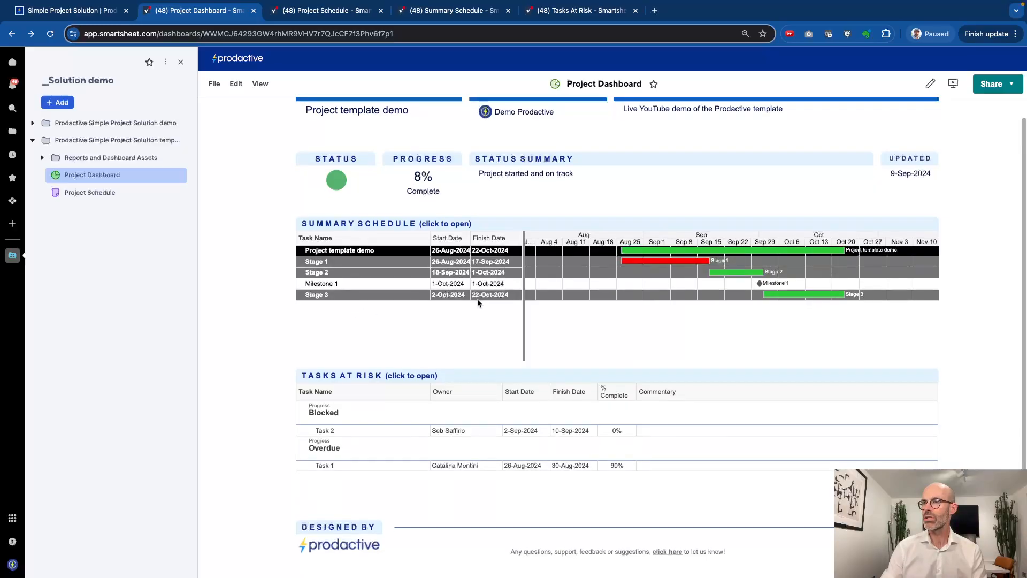
pyautogui.scroll(1, 493, 355)
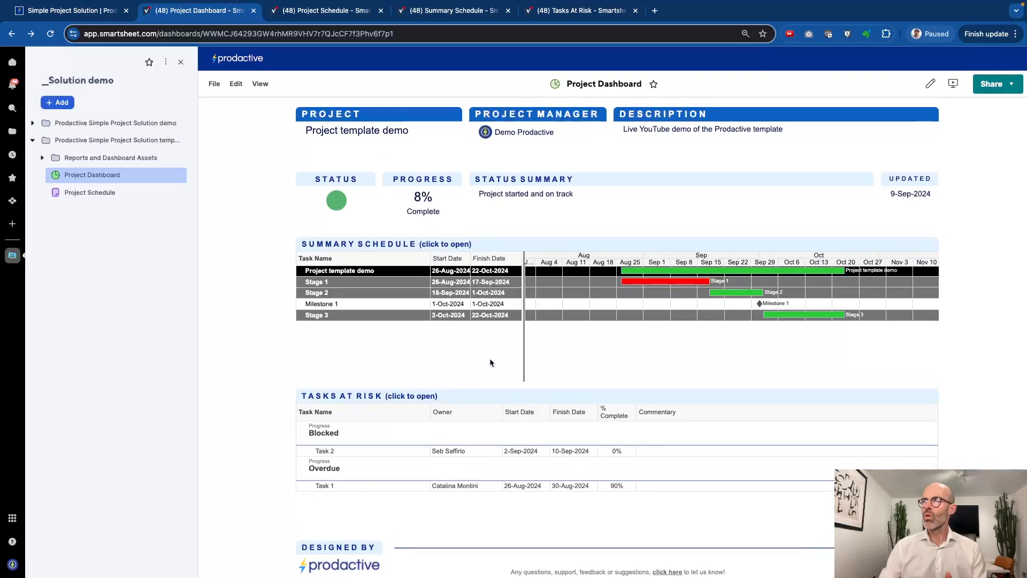
pyautogui.click(325, 13)
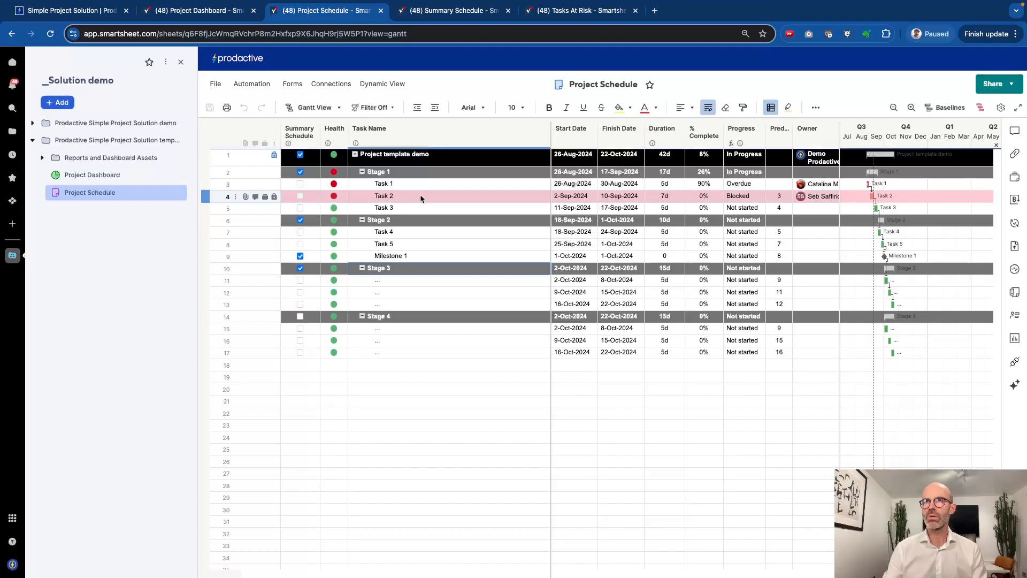
# Refresh the Tasks At Risk and Summary Schedule reports, then show the Favorites list
pyautogui.click(591, 16)
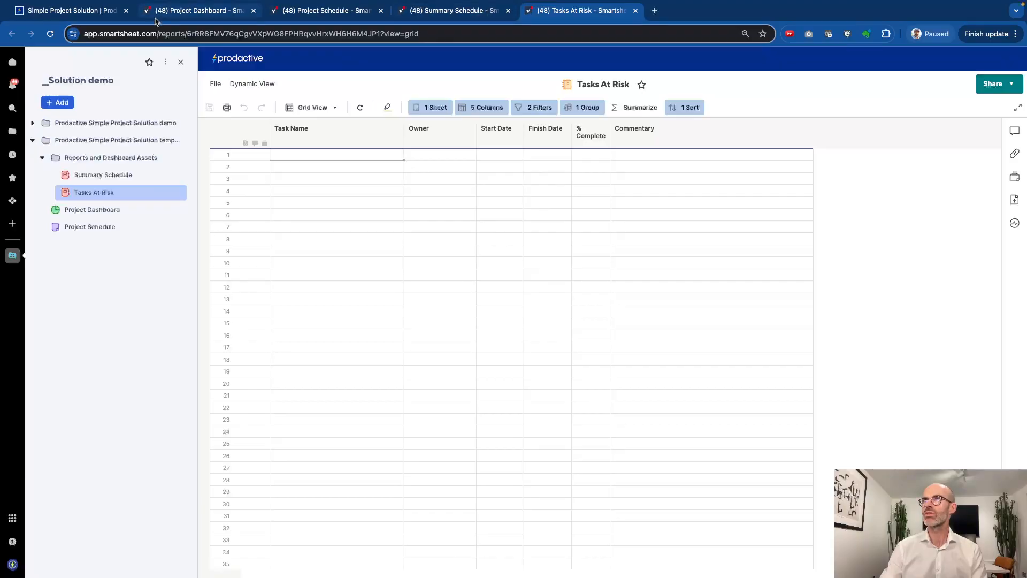
pyautogui.click(360, 107)
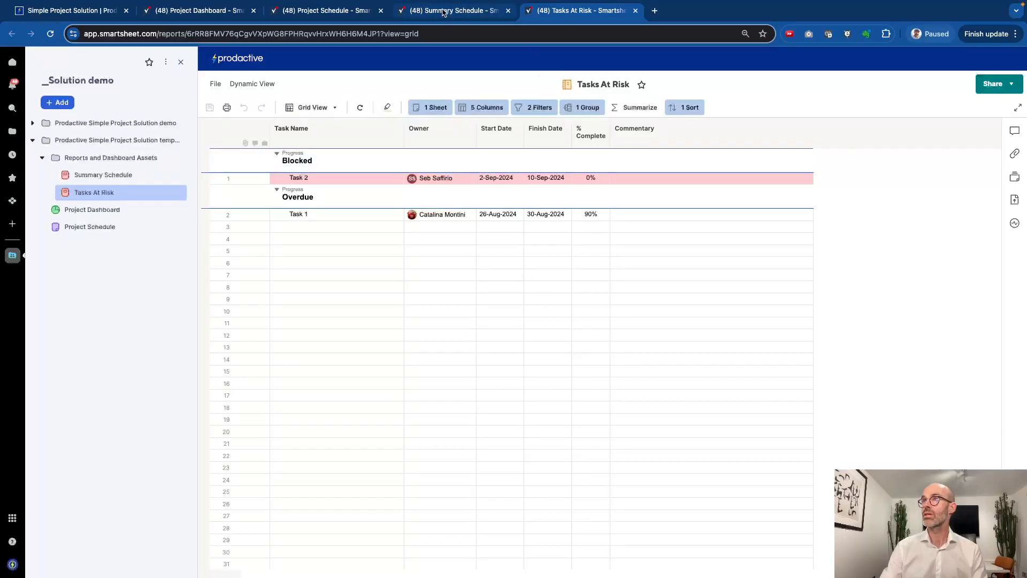
pyautogui.click(443, 13)
pyautogui.click(366, 108)
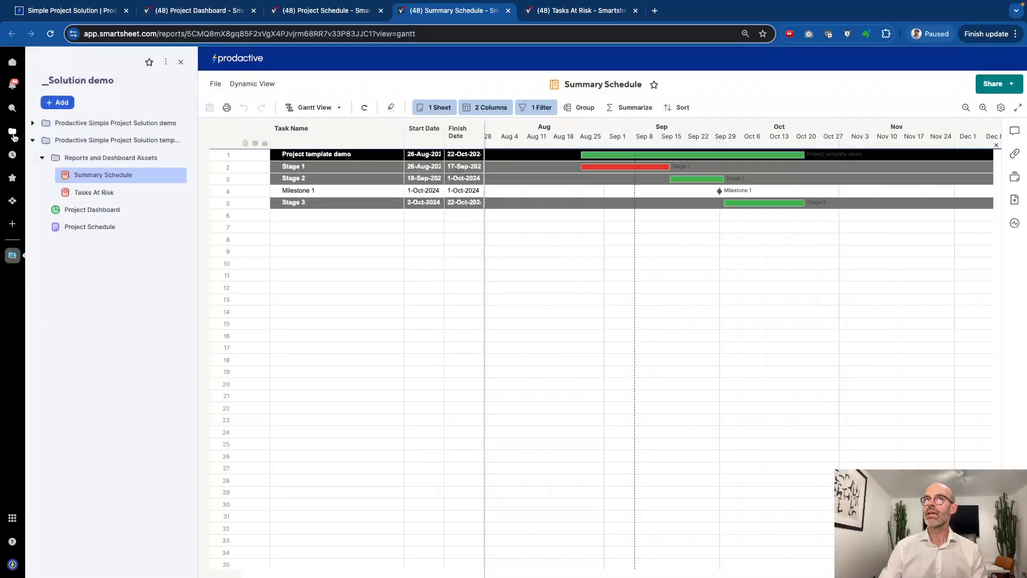
pyautogui.click(13, 180)
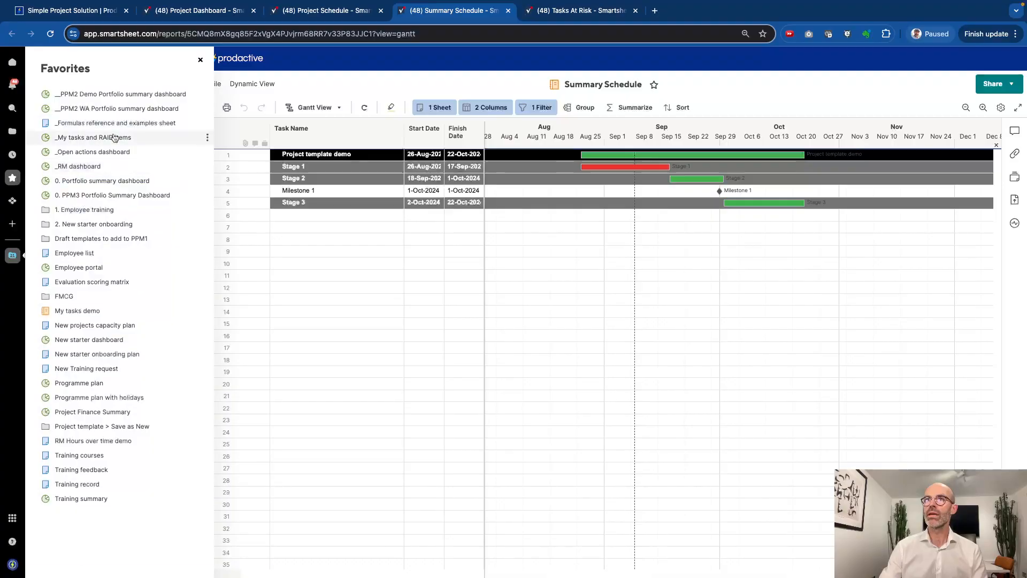
# Open the _PPM2 WA Portfolio summary dashboard and follow the Allclear project dashboard link
pyautogui.click(136, 110)
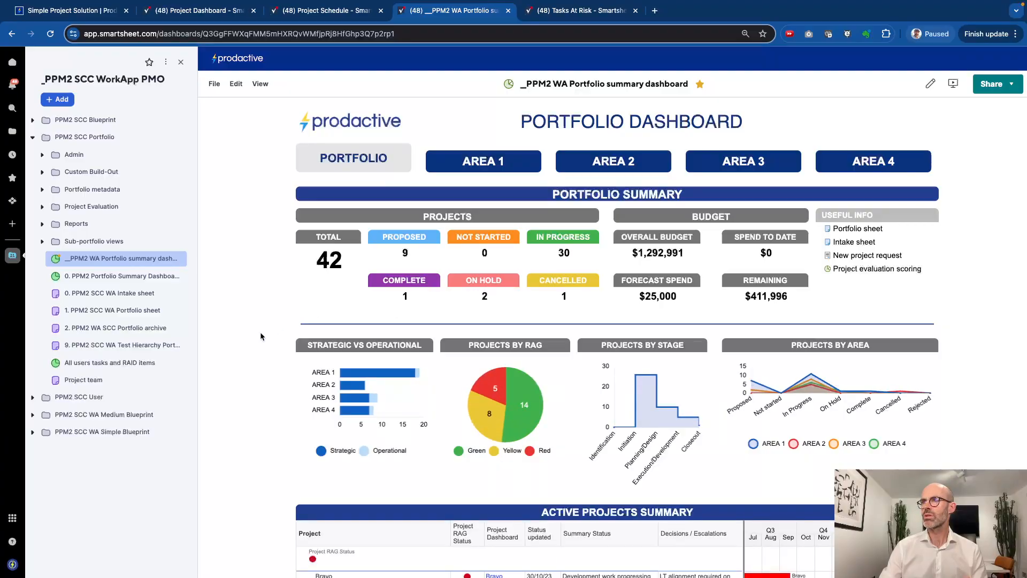
pyautogui.scroll(-5, 261, 336)
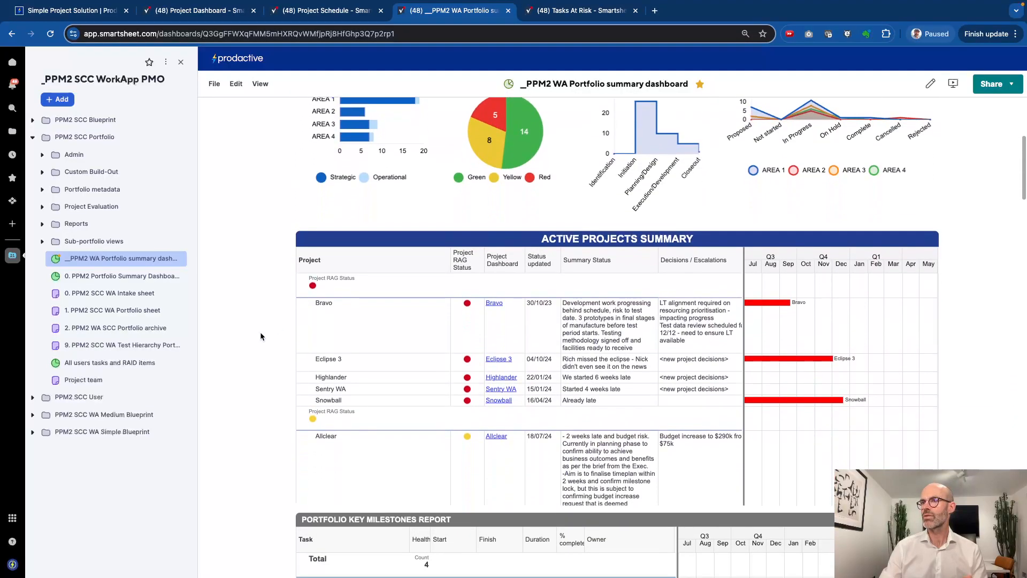
pyautogui.scroll(-4, 263, 415)
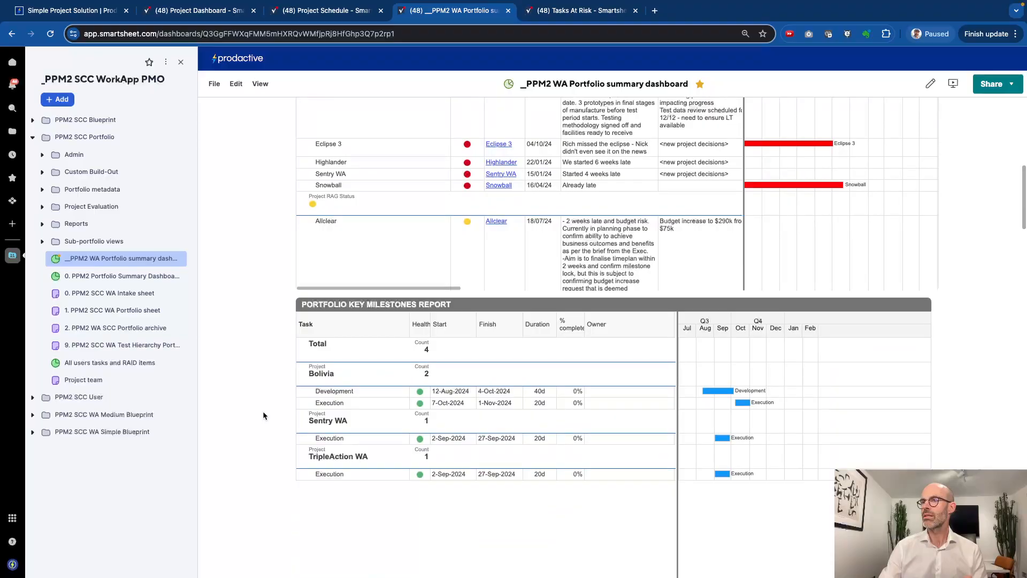
pyautogui.scroll(4, 263, 416)
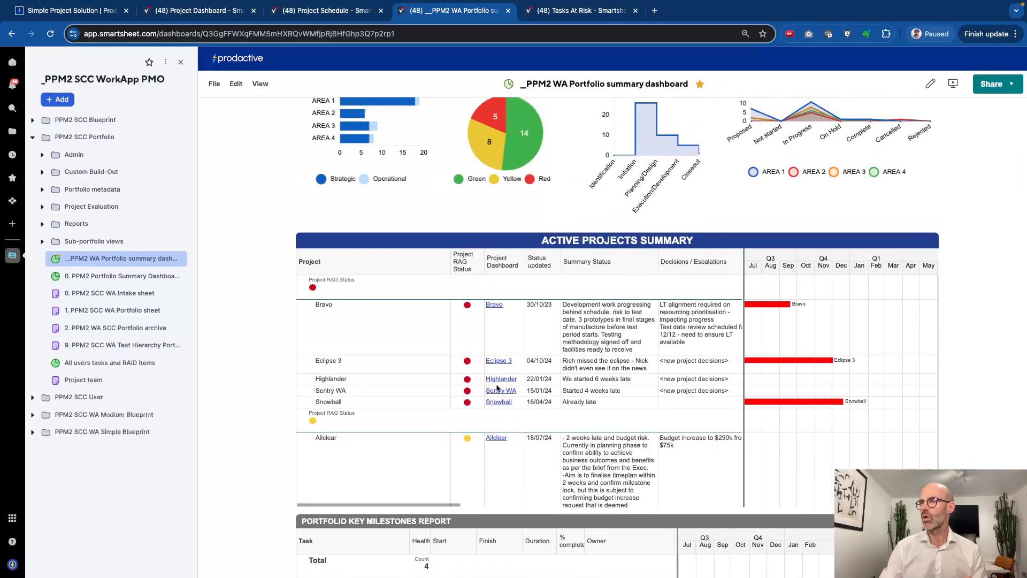
pyautogui.click(508, 442)
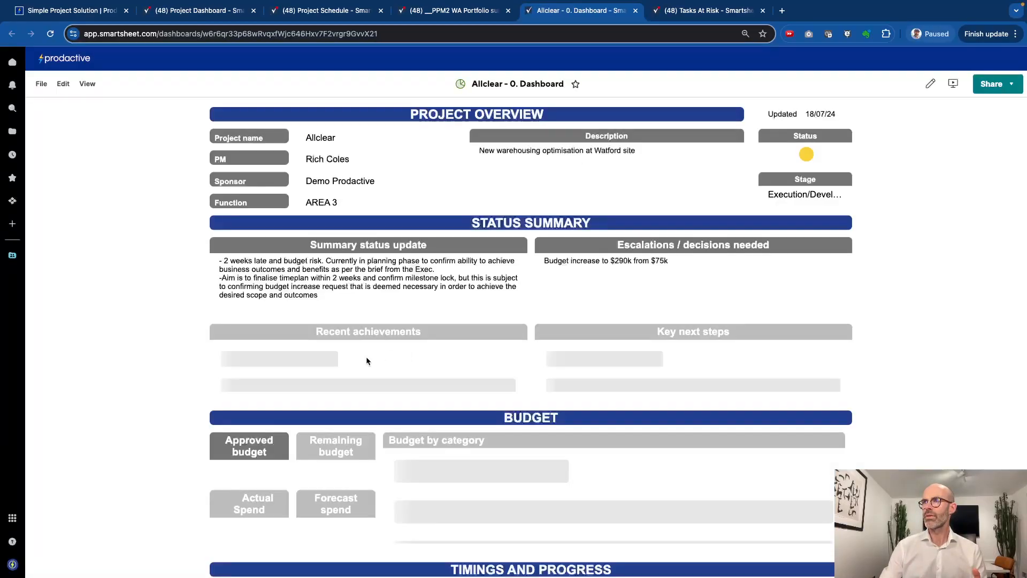
# Browse the Allclear and portfolio dashboards, then return to the template's Project Dashboard
pyautogui.scroll(-6, 175, 391)
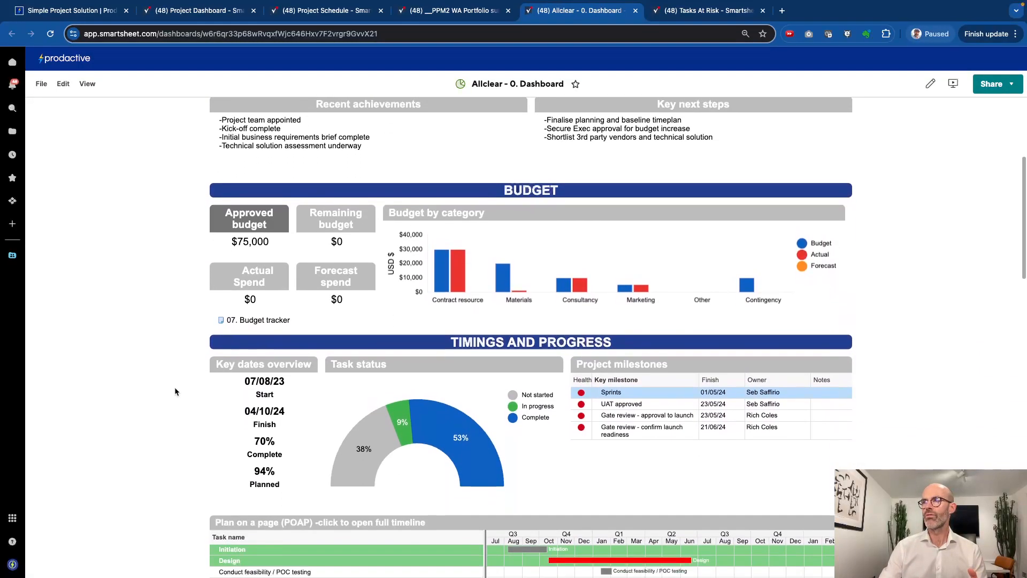
pyautogui.scroll(-9, 175, 391)
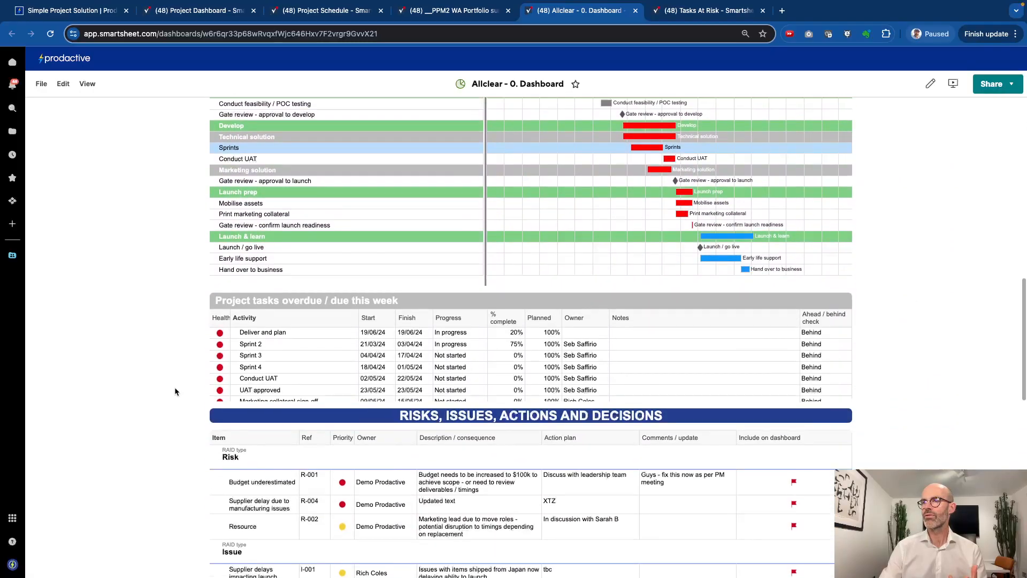
pyautogui.scroll(-7, 175, 391)
pyautogui.scroll(7, 175, 391)
pyautogui.scroll(15, 175, 387)
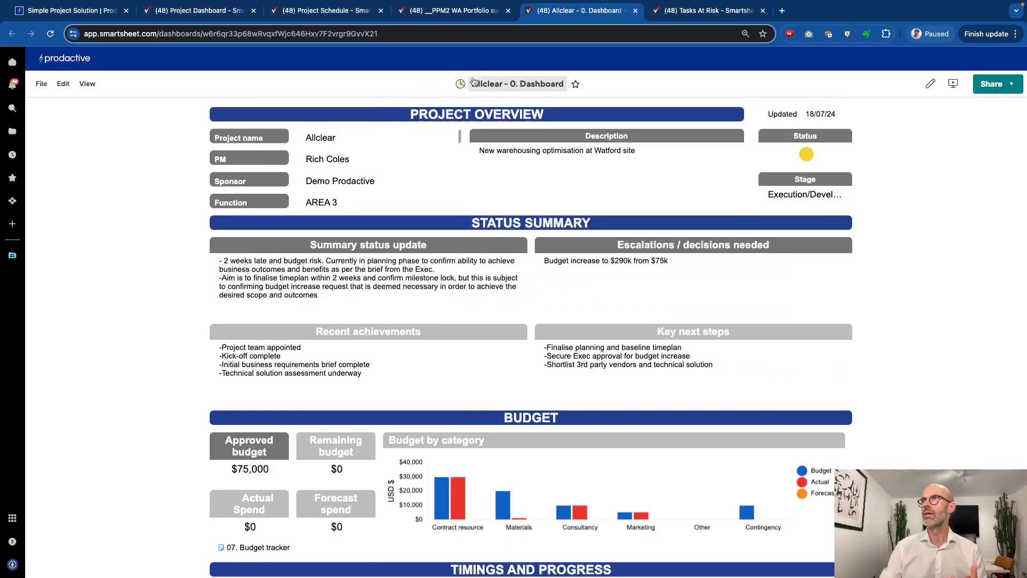
pyautogui.click(453, 11)
pyautogui.scroll(-10, 269, 429)
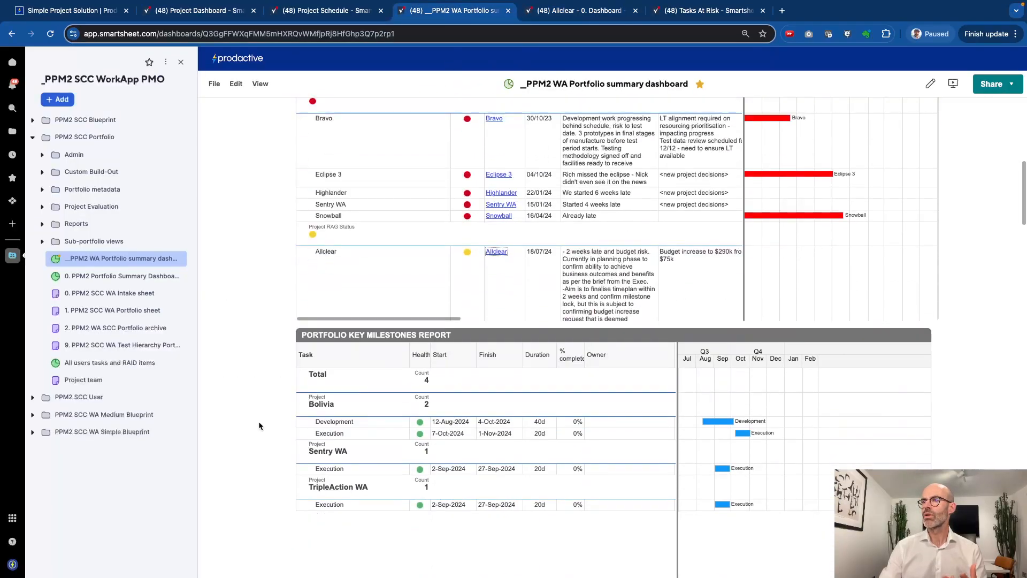
pyautogui.scroll(-10, 258, 425)
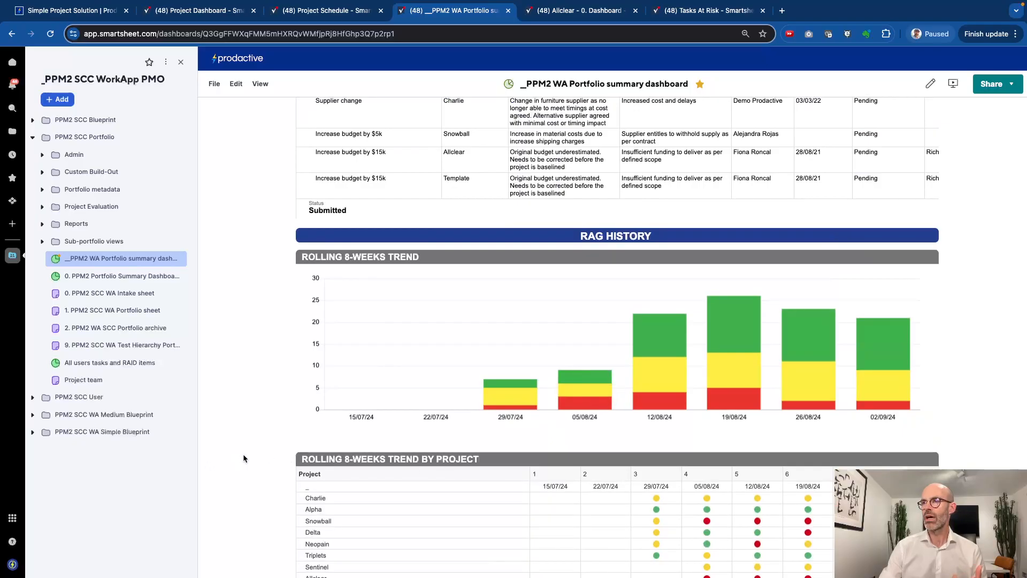
pyautogui.scroll(5, 244, 456)
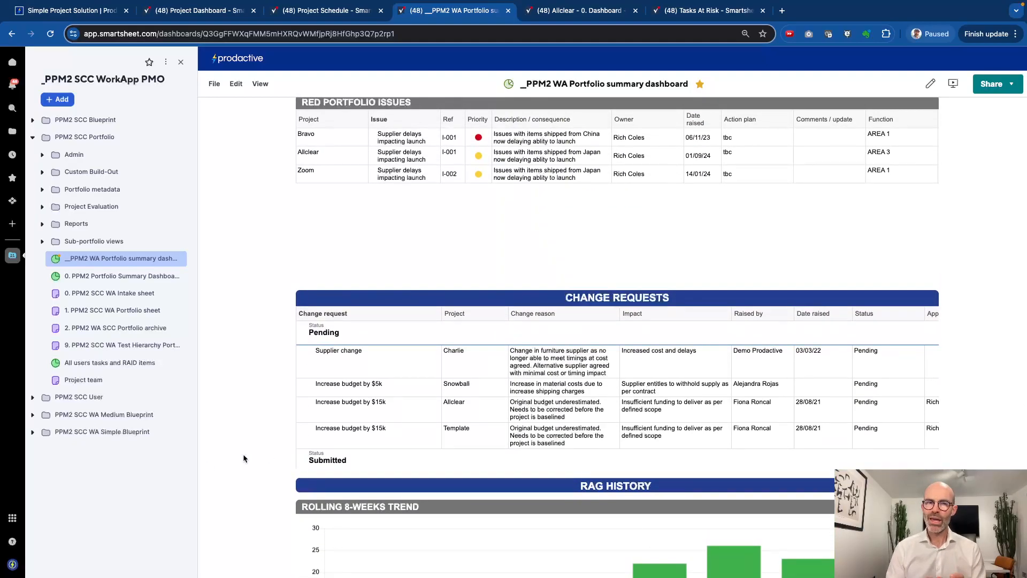
pyautogui.scroll(15, 243, 459)
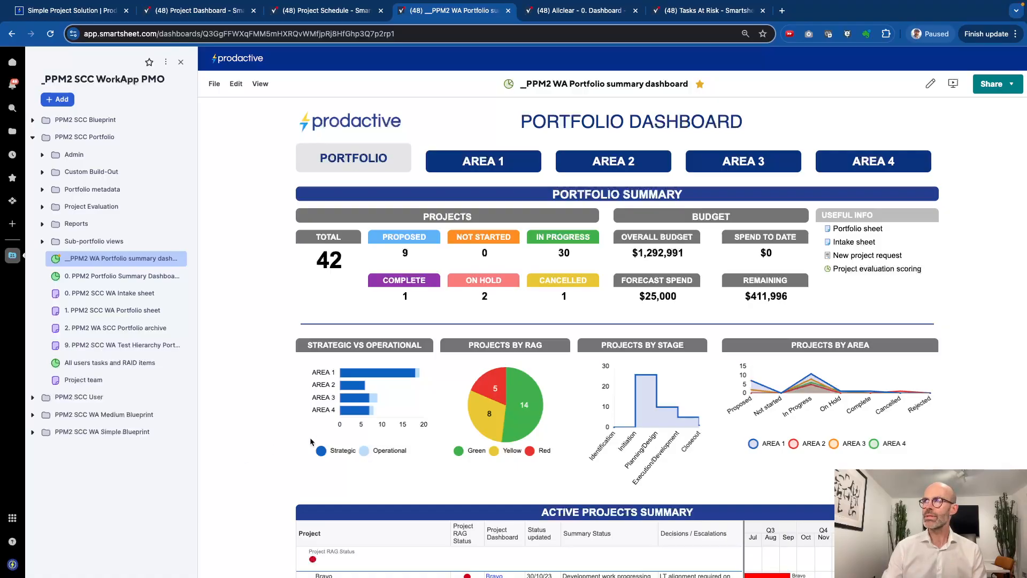
pyautogui.click(312, 13)
pyautogui.click(219, 15)
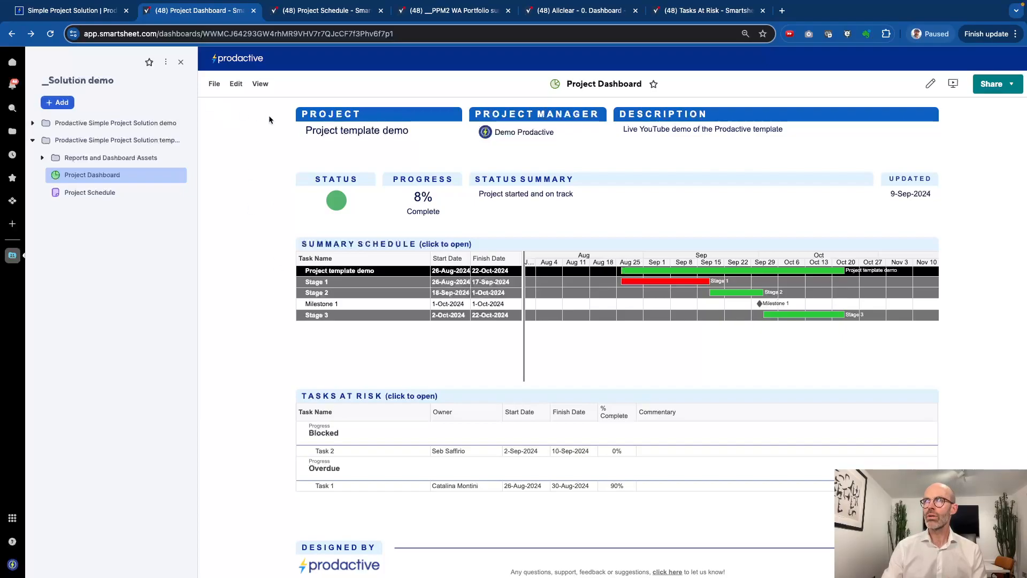
# On the Project Schedule, inspect the Progress formulas for Task 3 and the Overdue cell, then view Owner and Blocked columns
pyautogui.click(305, 15)
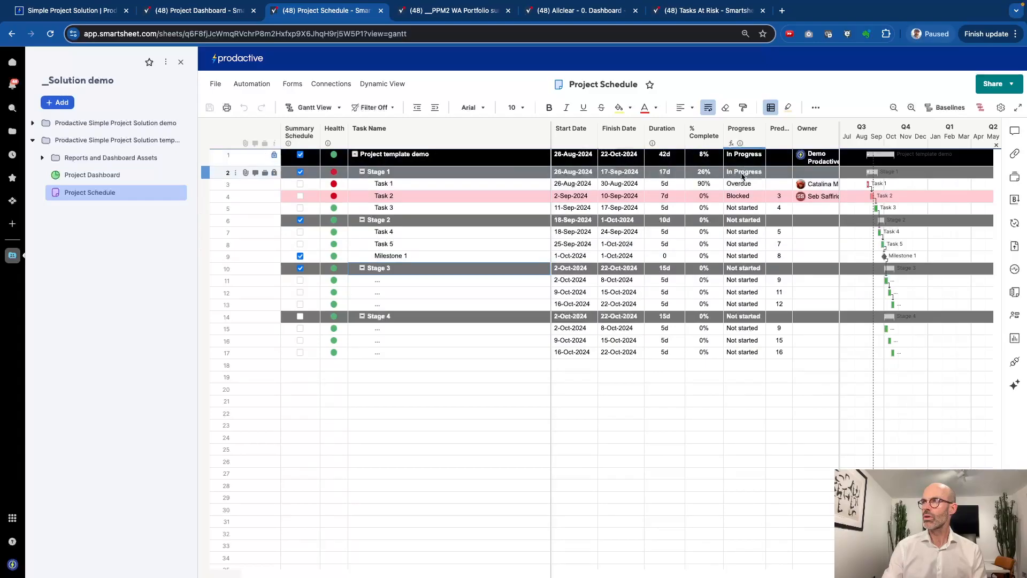
pyautogui.click(743, 207)
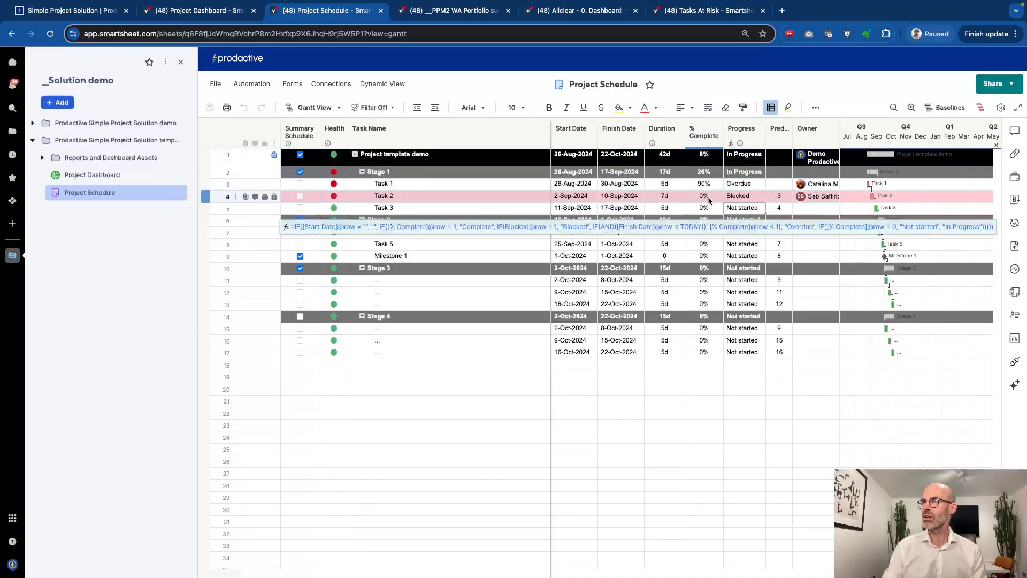
pyautogui.rightClick(743, 188)
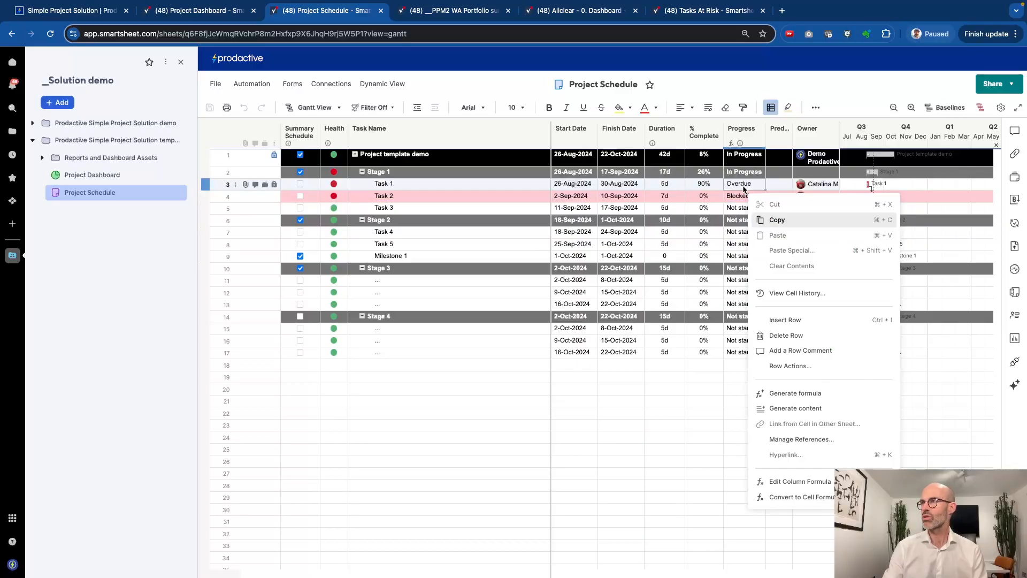
pyautogui.click(704, 156)
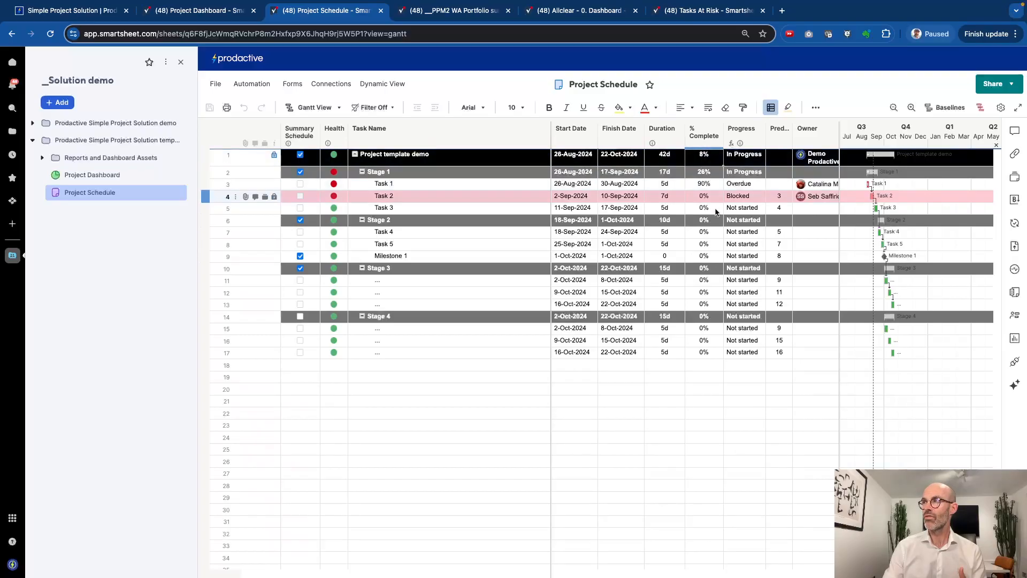
pyautogui.hscroll(5, 775, 241)
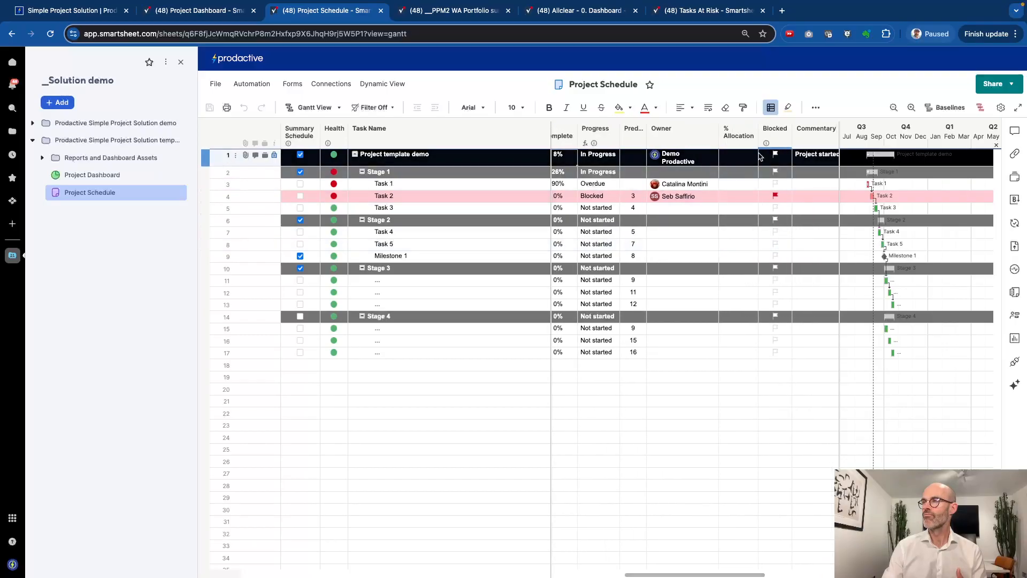
# Check % Allocation in the Resource Management panel and the Commentary Updated column, then open the Automation menu
pyautogui.click(739, 137)
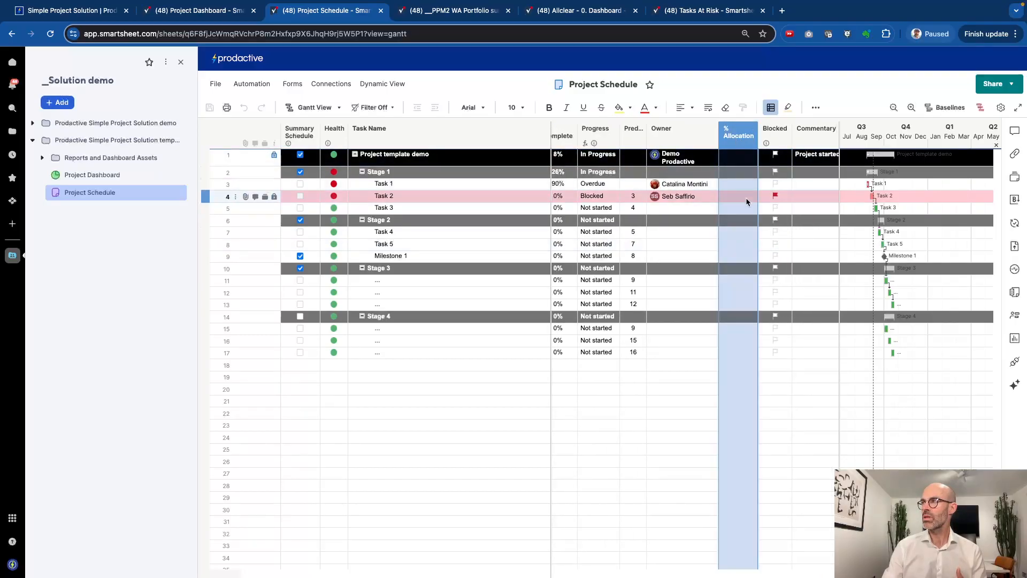
pyautogui.click(1015, 315)
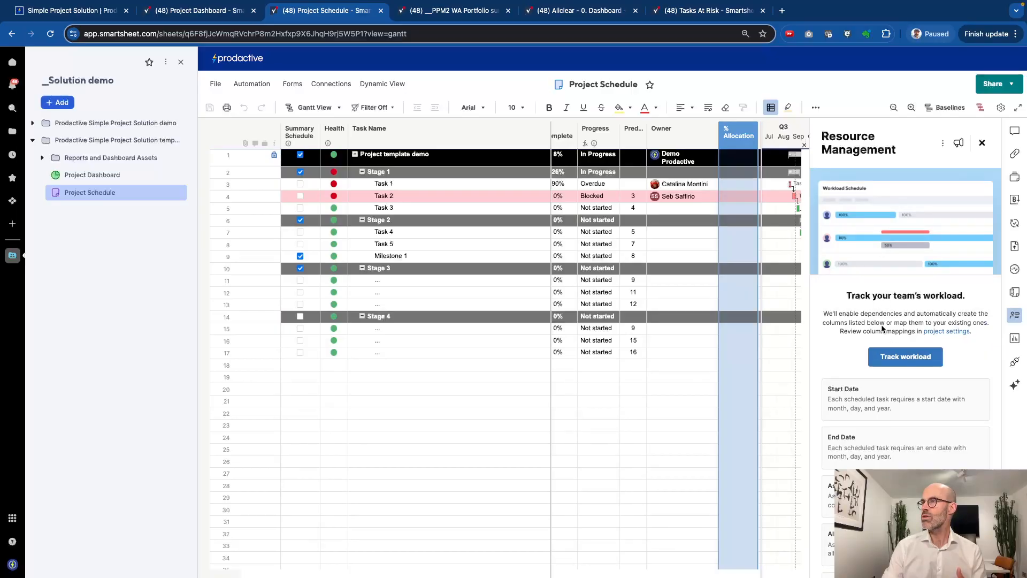
pyautogui.click(982, 142)
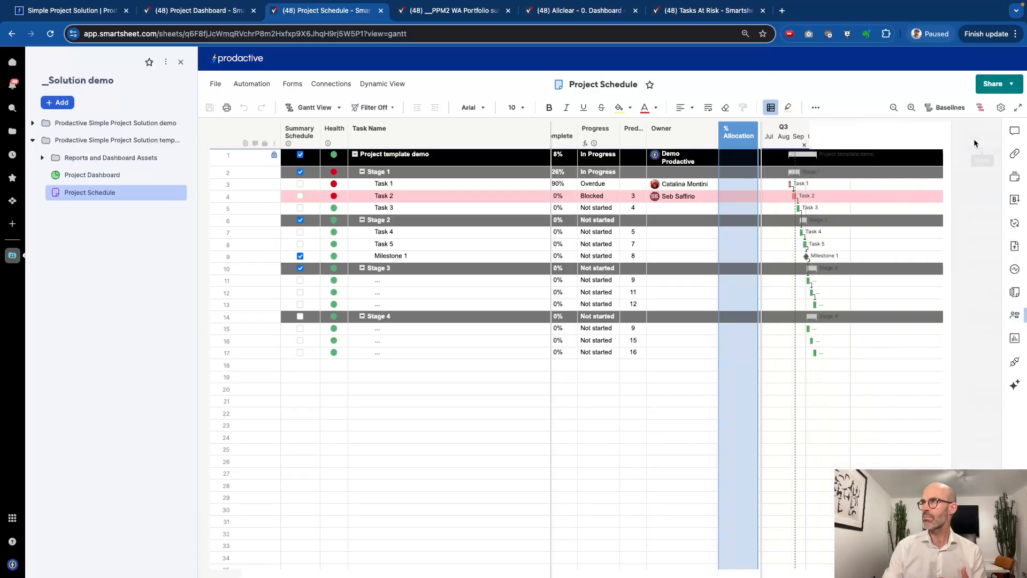
pyautogui.hscroll(4, 666, 244)
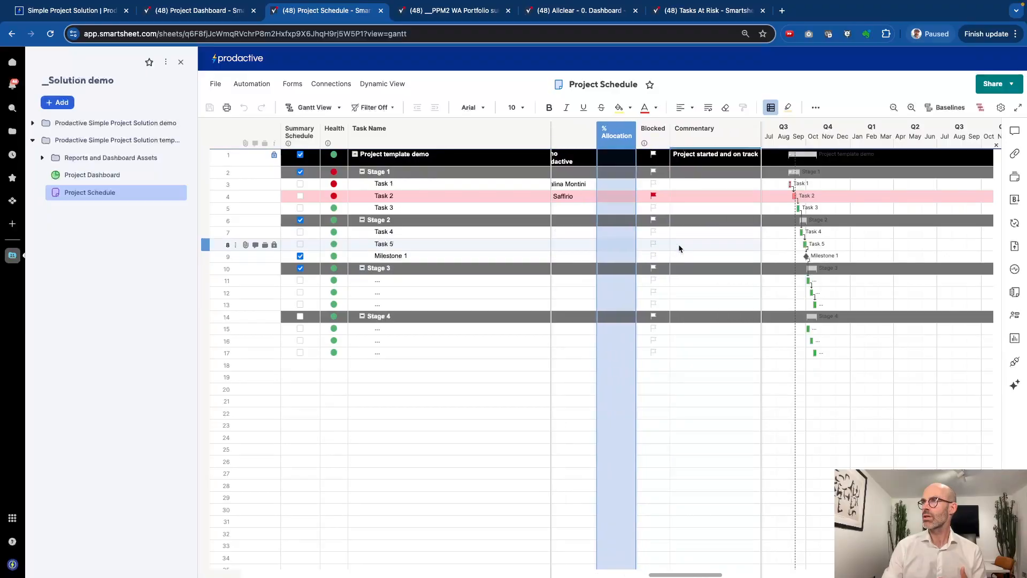
pyautogui.hscroll(1, 729, 169)
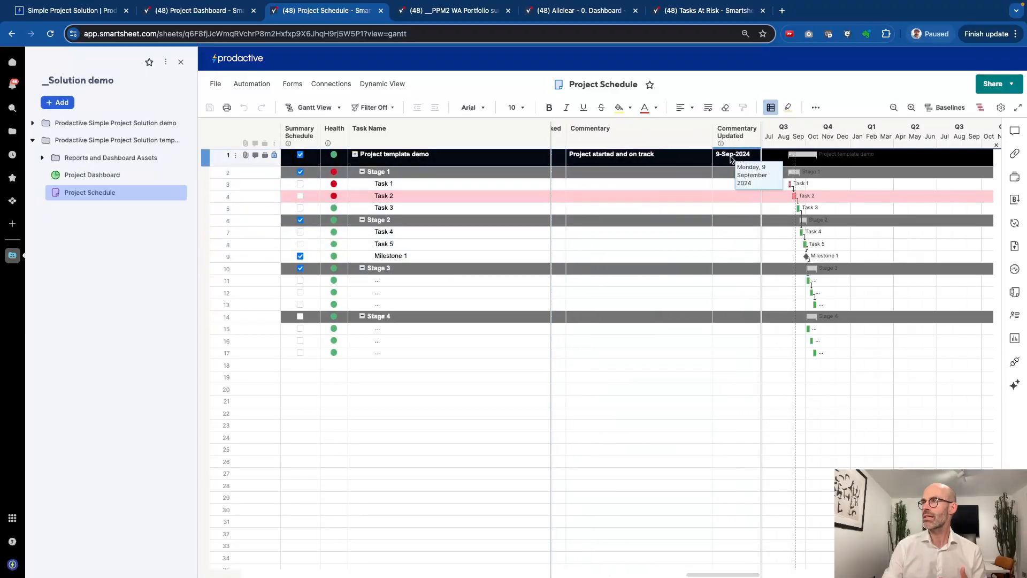
pyautogui.click(254, 87)
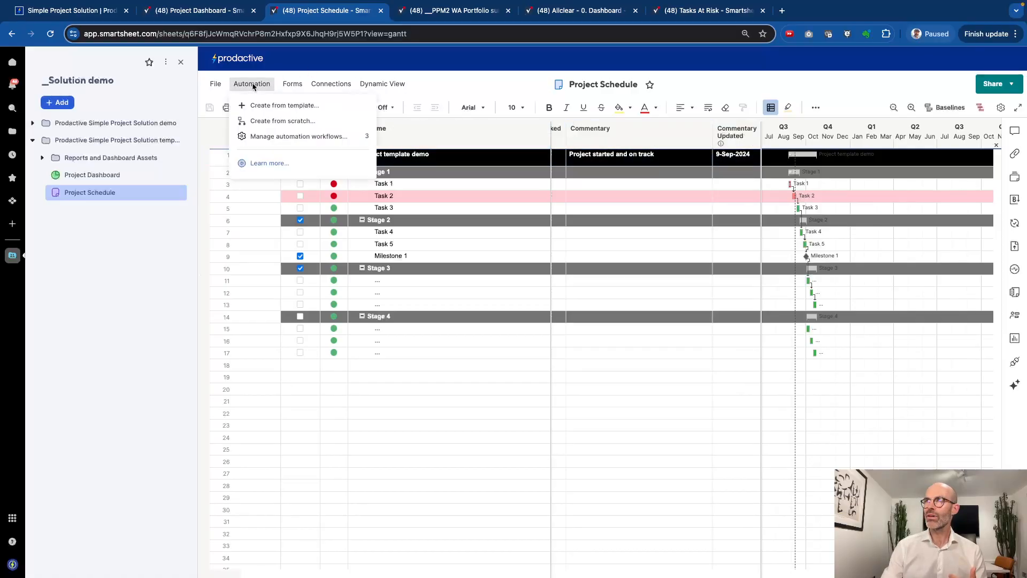
# Activate the 'Update request to Owner - task is overdue' workflow and the weekly project status update request workflow
pyautogui.click(283, 138)
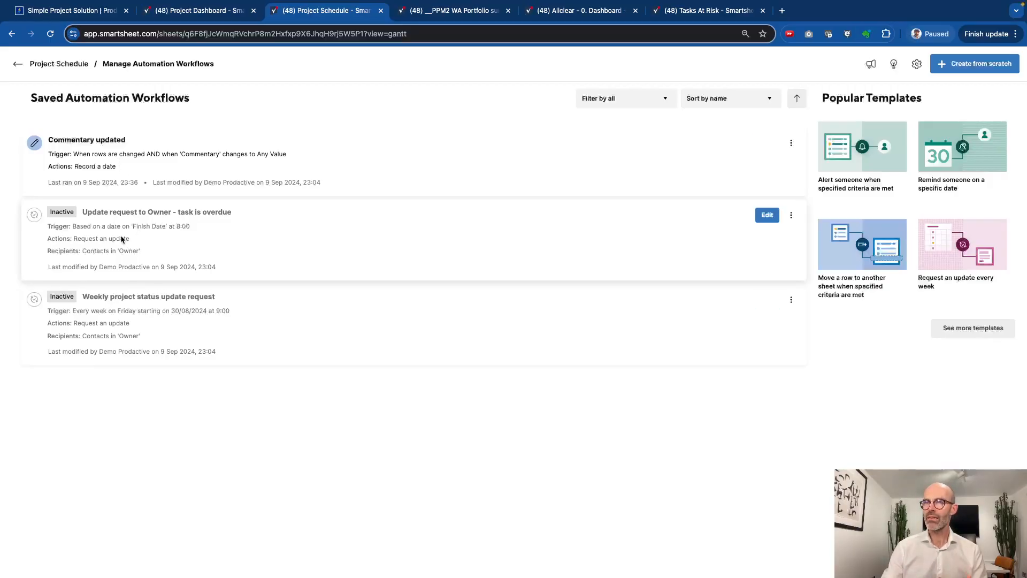
pyautogui.click(791, 216)
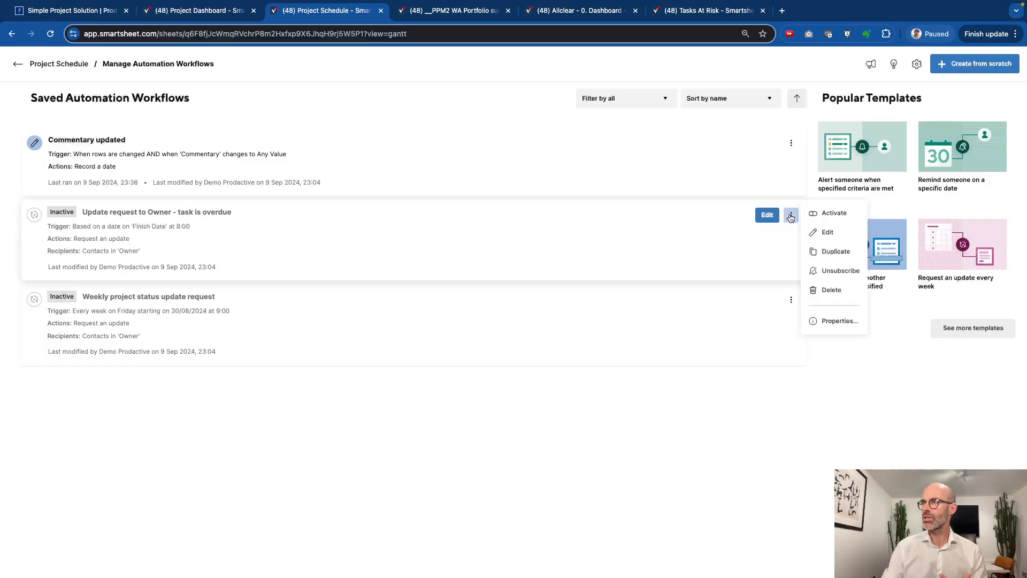
pyautogui.click(824, 214)
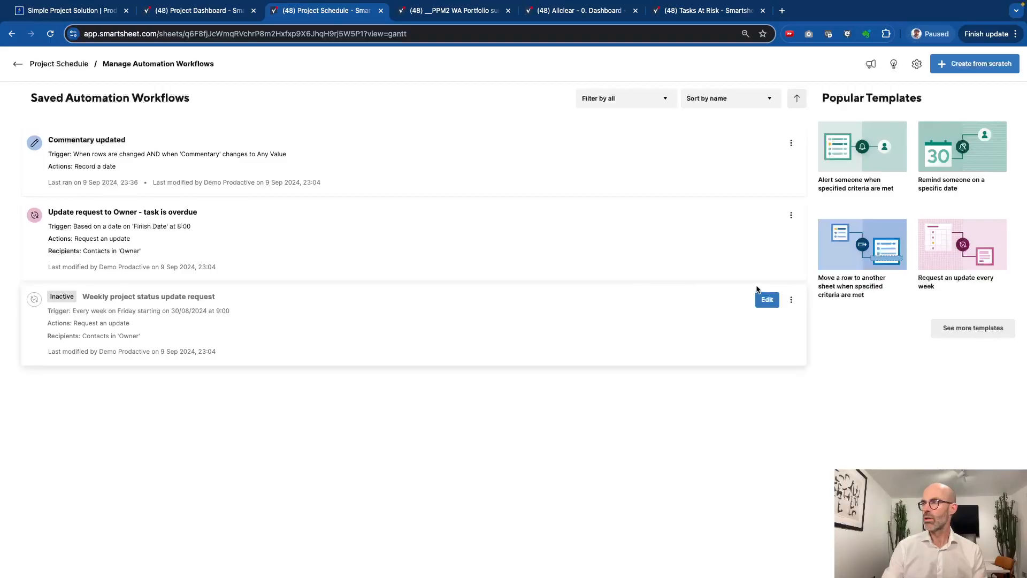
pyautogui.click(790, 300)
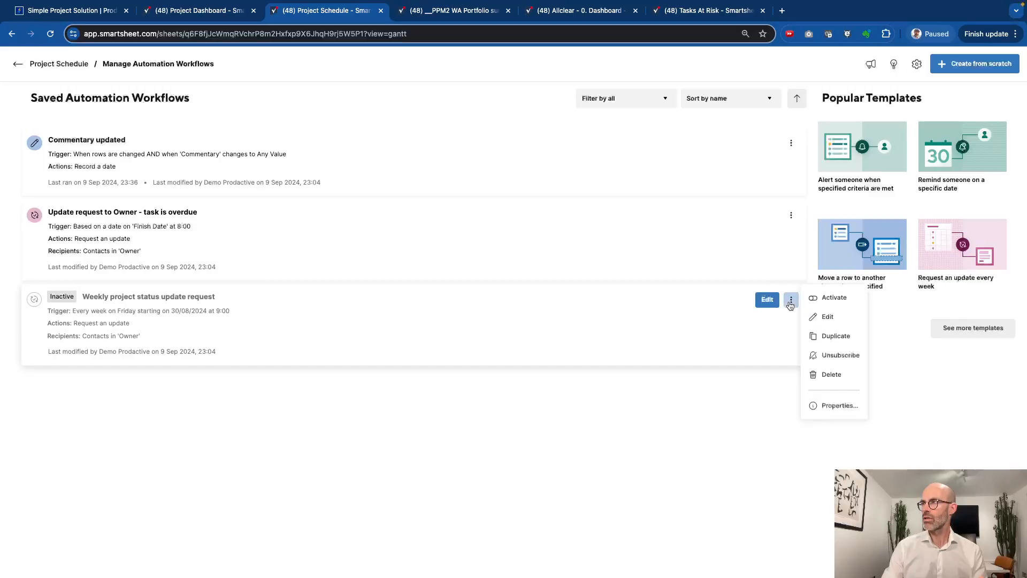
pyautogui.click(832, 300)
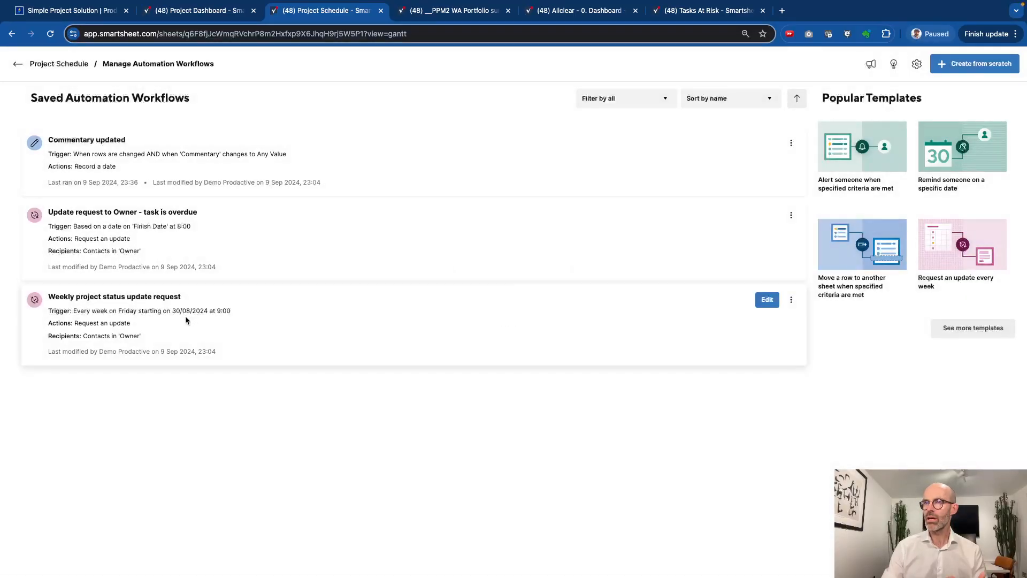
# Check the Friday 9:00 weekly status request workflow and its update message, then return to Project Schedule
pyautogui.click(185, 320)
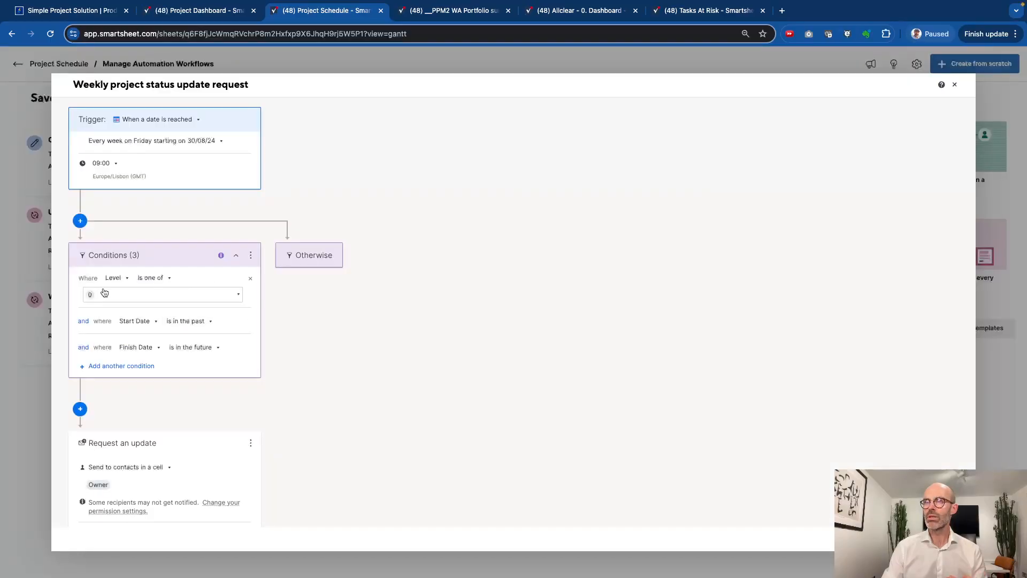
pyautogui.scroll(-3, 171, 332)
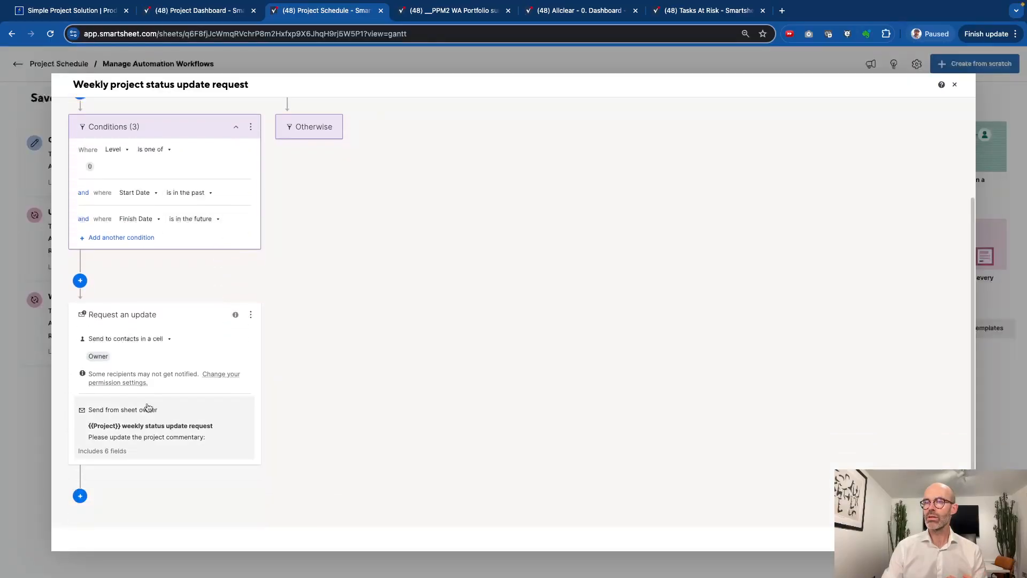
pyautogui.click(149, 428)
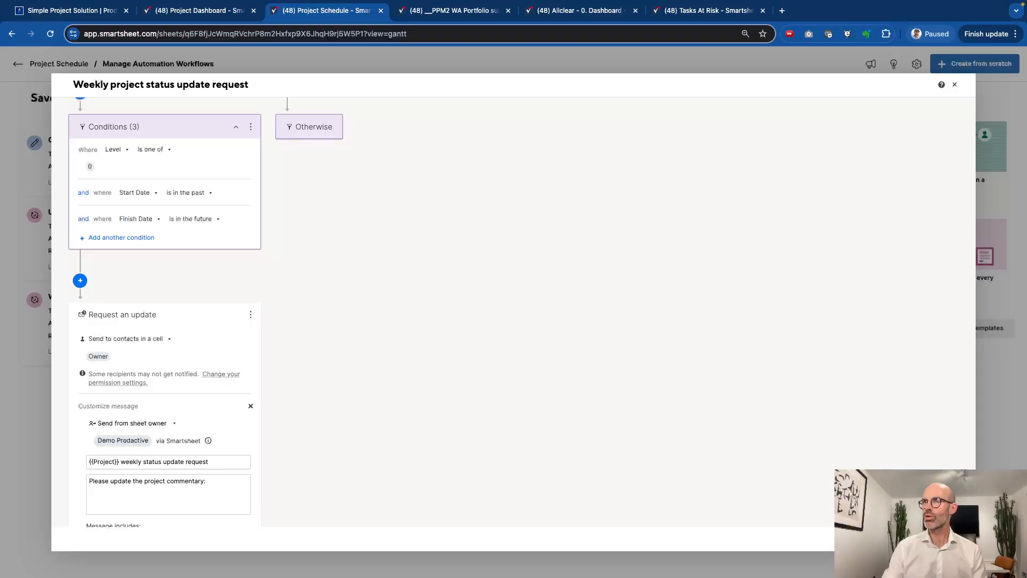
pyautogui.click(909, 539)
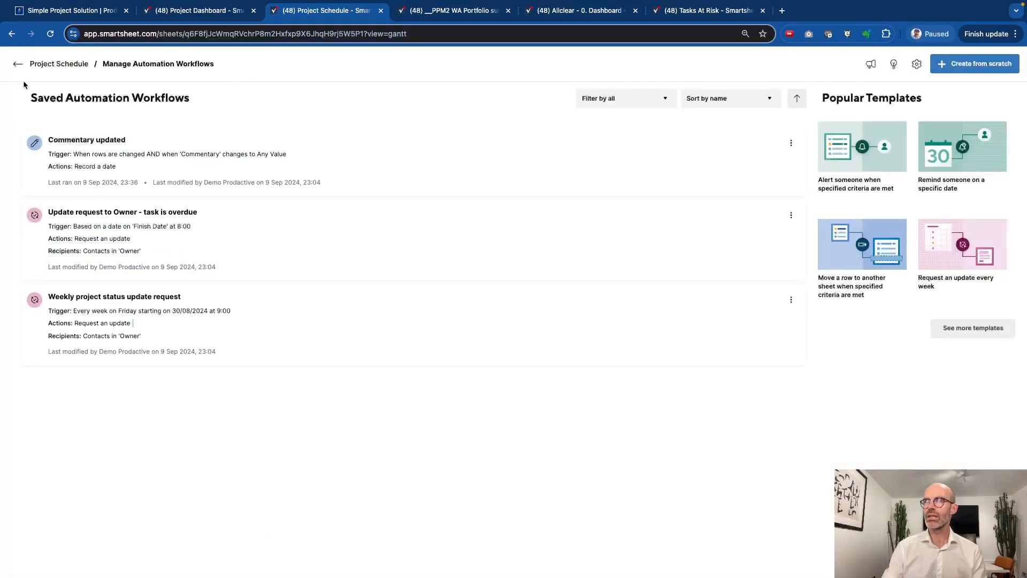
pyautogui.click(18, 64)
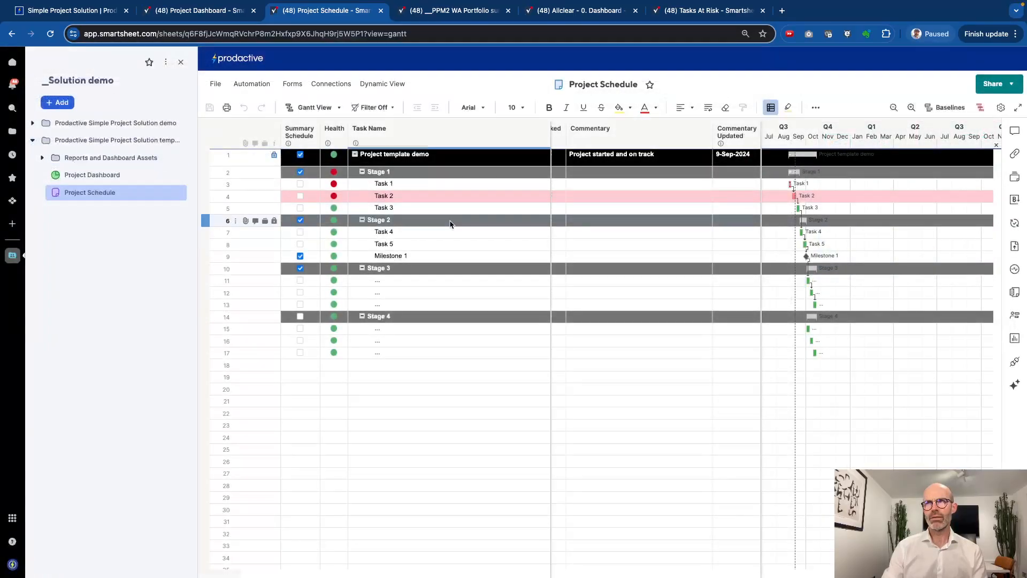
pyautogui.click(719, 268)
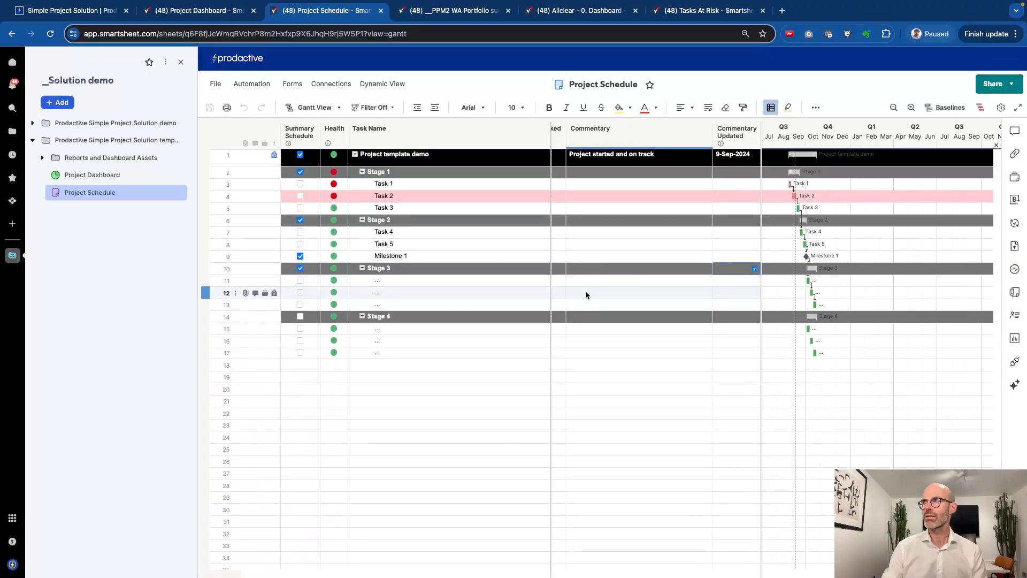
pyautogui.click(624, 157)
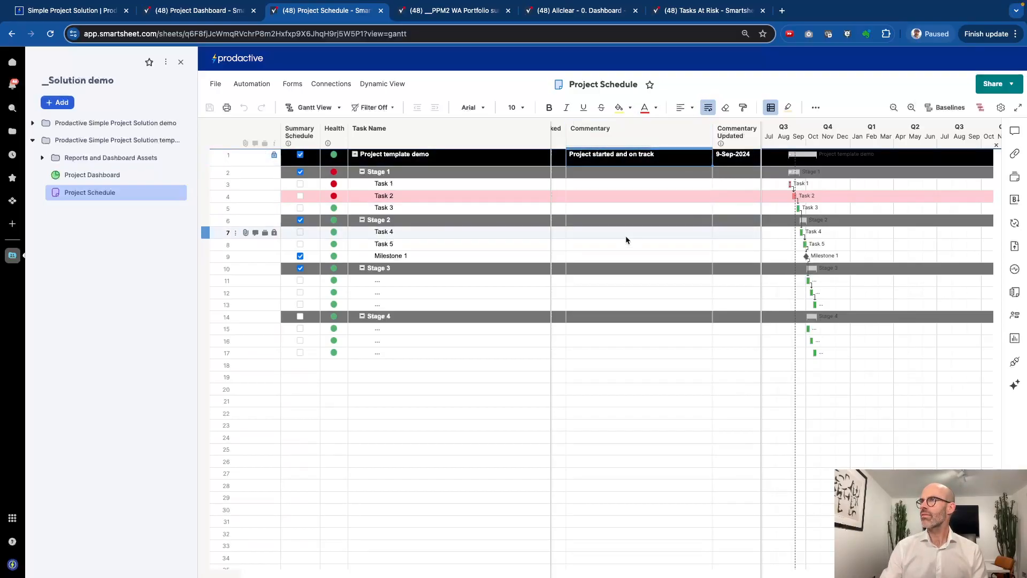
pyautogui.hscroll(-5, 627, 240)
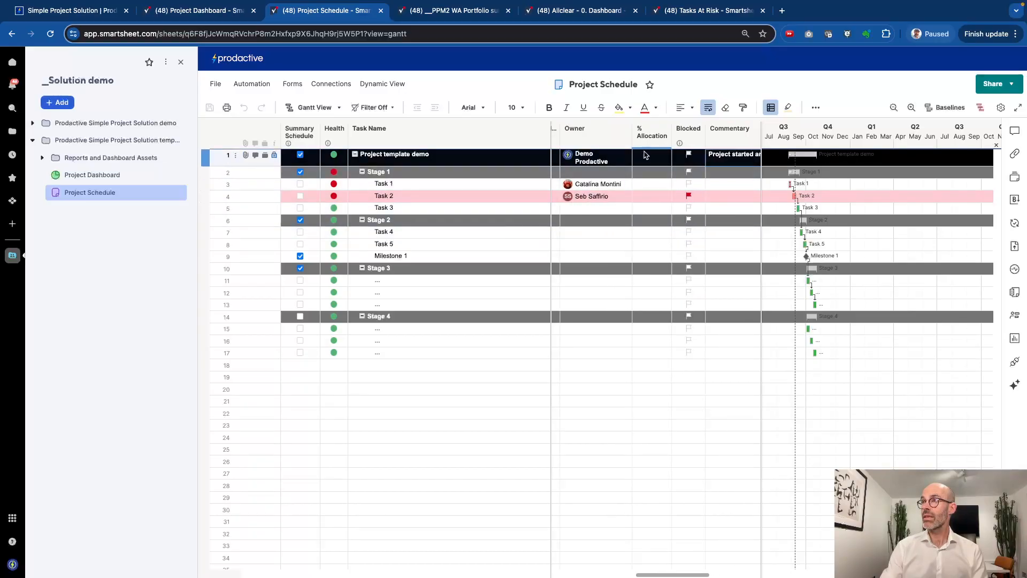
pyautogui.hscroll(-6, 644, 156)
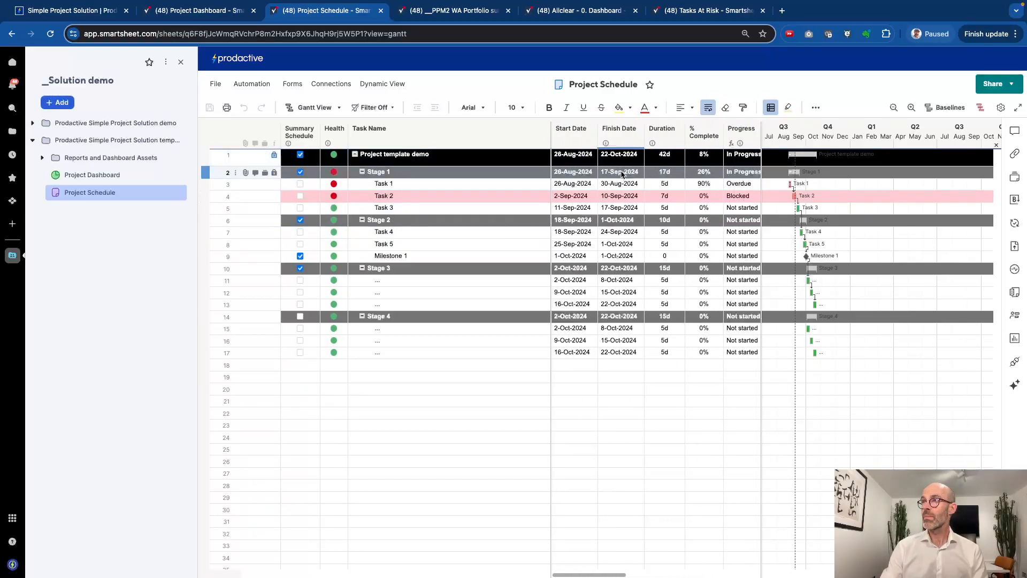